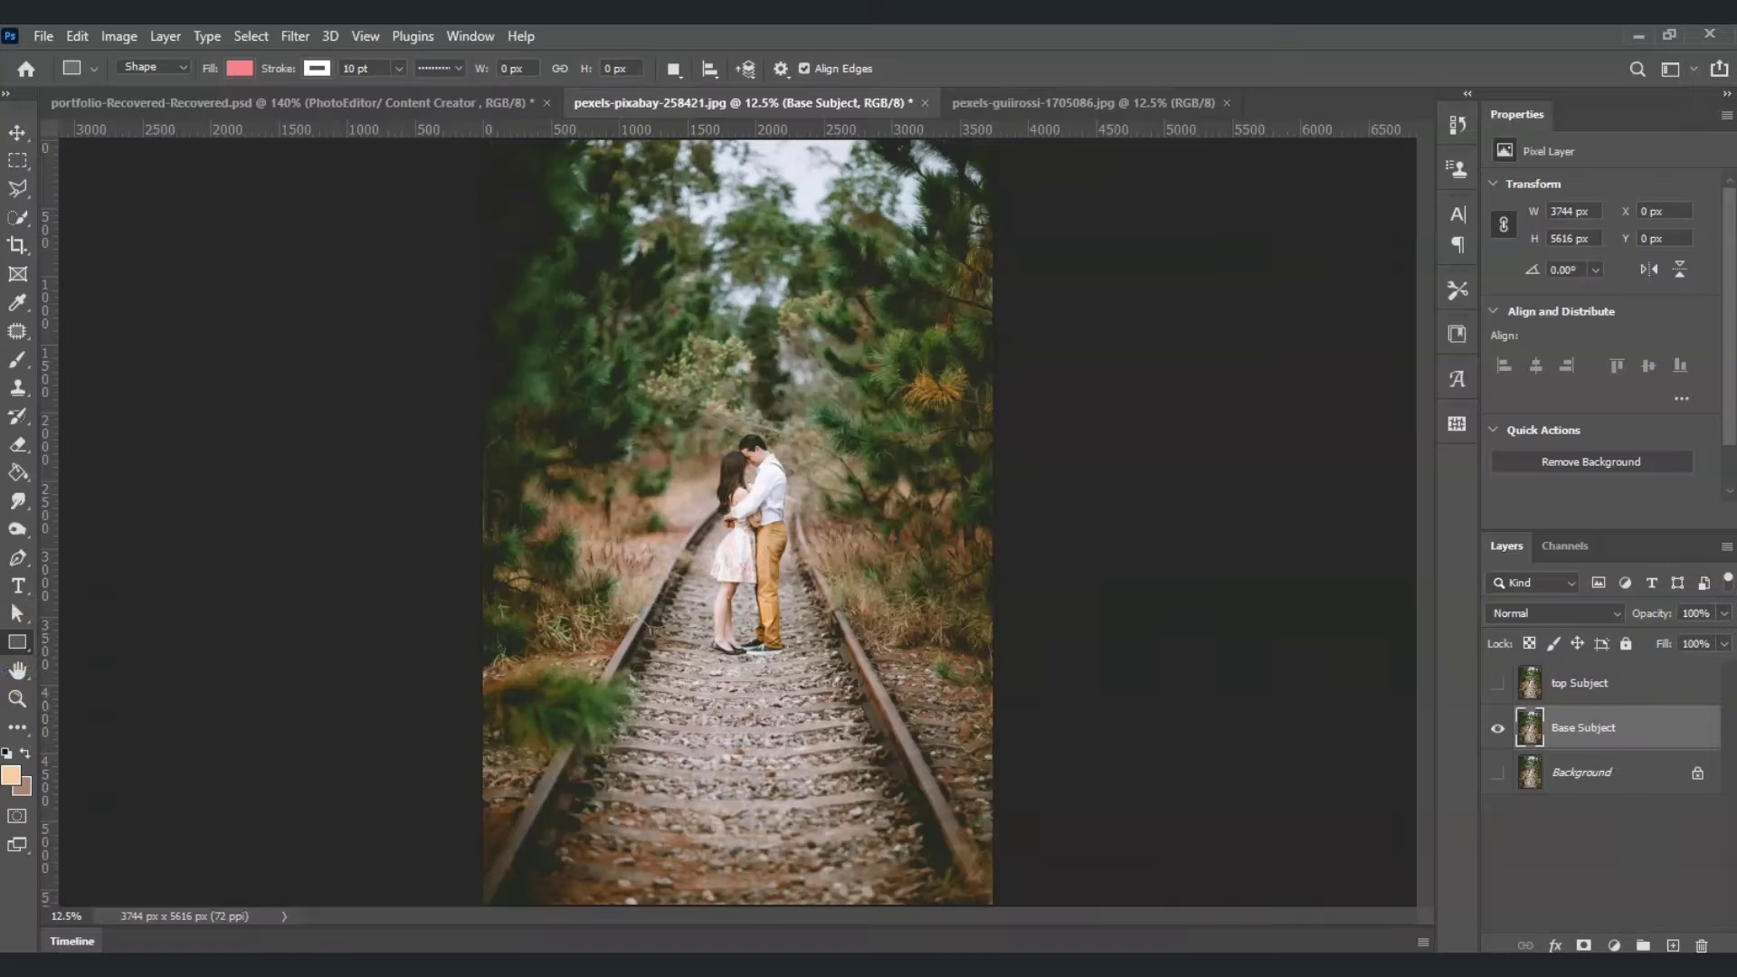
- Fill the rectangle black and reshape it into a trapezoid
left_click(239, 68)
left_click(143, 150)
key("ctrl+t")
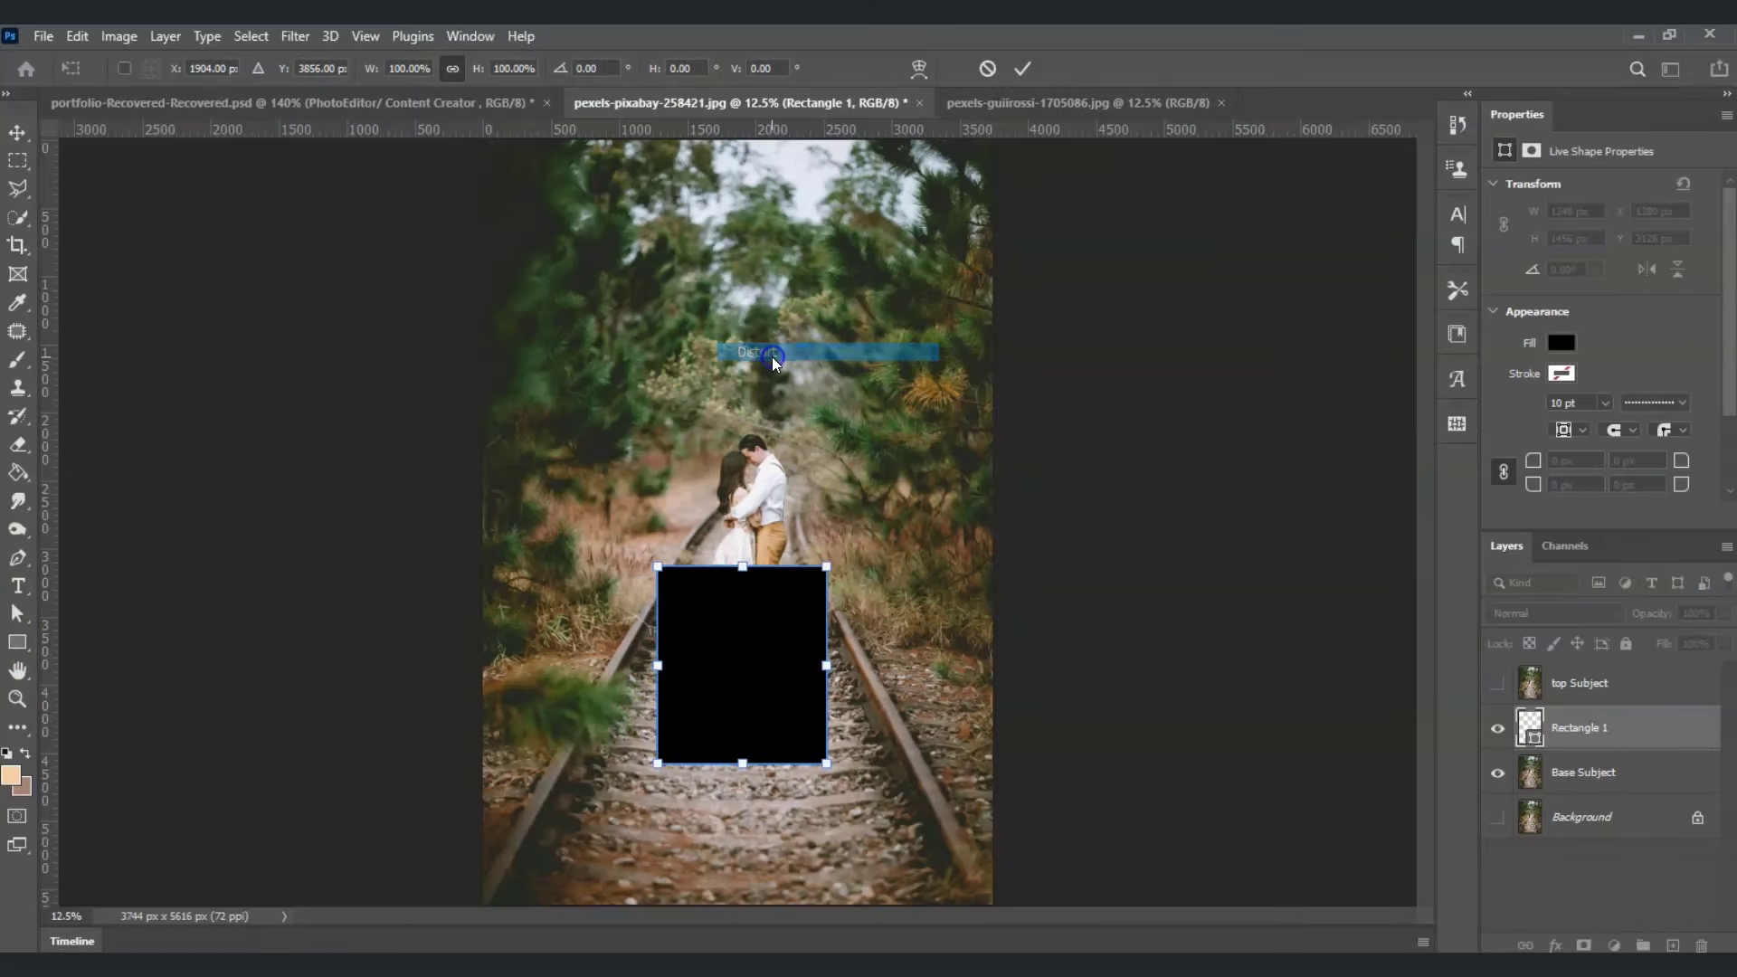
left_click_drag(657, 762, 582, 702)
key("Return")
- Duplicate the trapezoid and warp the copy's bottom-left corner into a curve
key("ctrl+j")
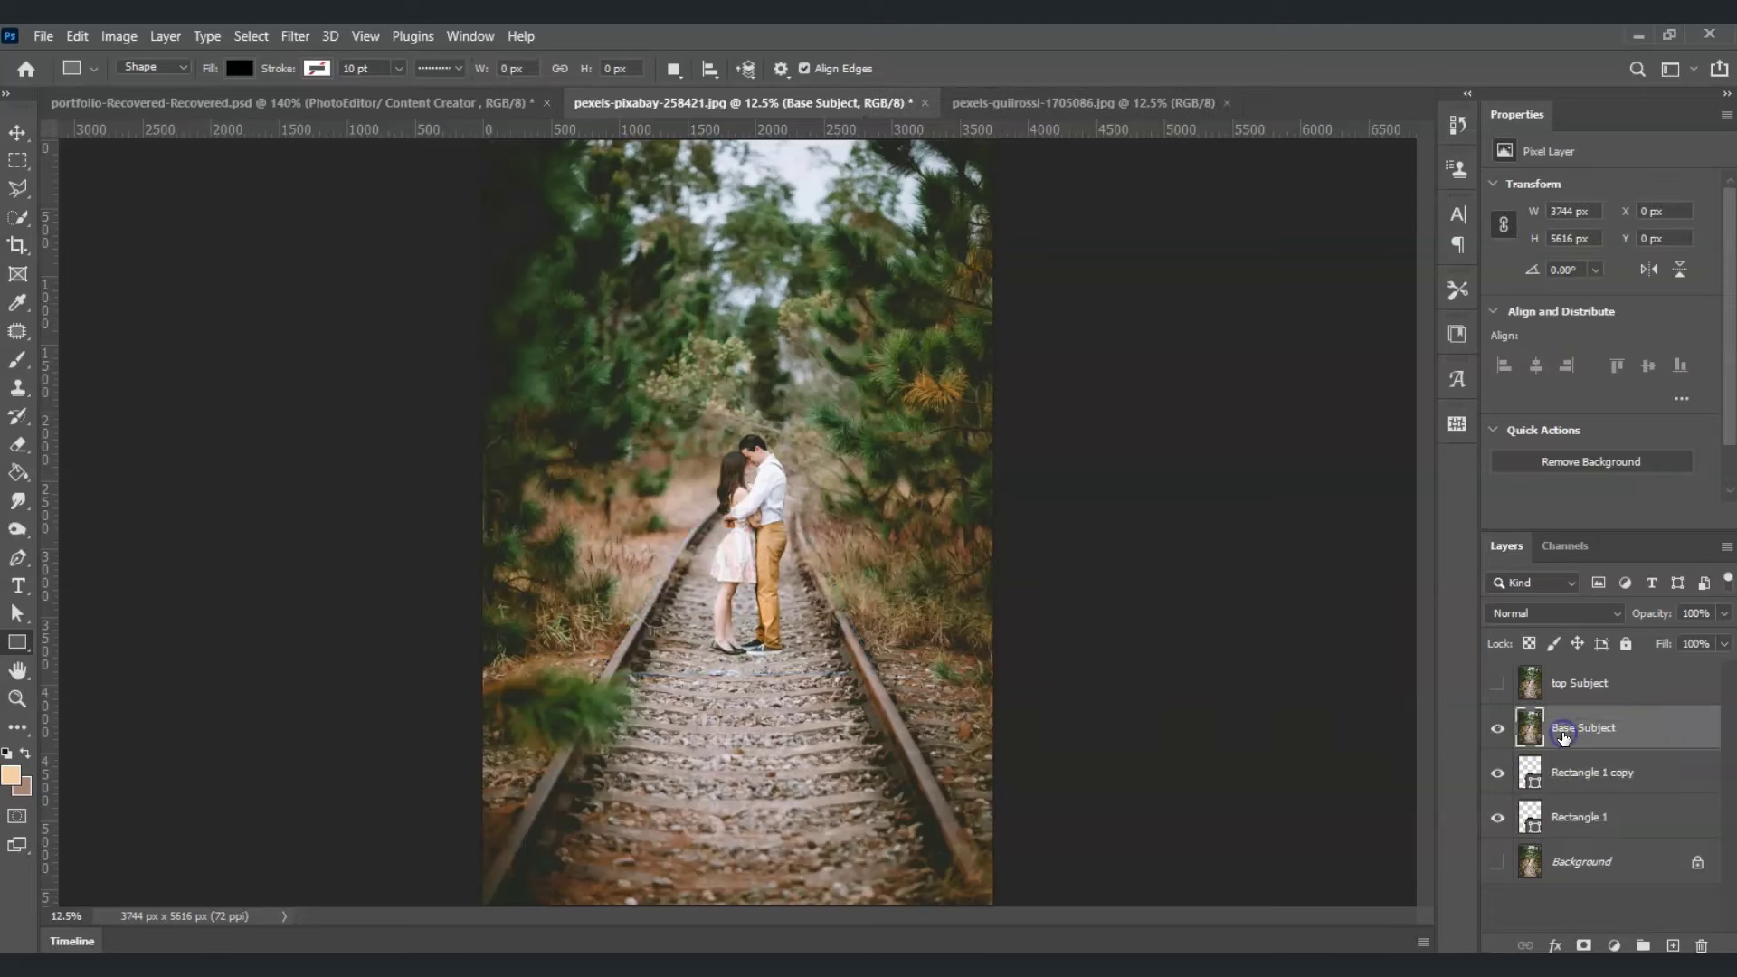
left_click_drag(599, 674, 603, 663)
key("Return")
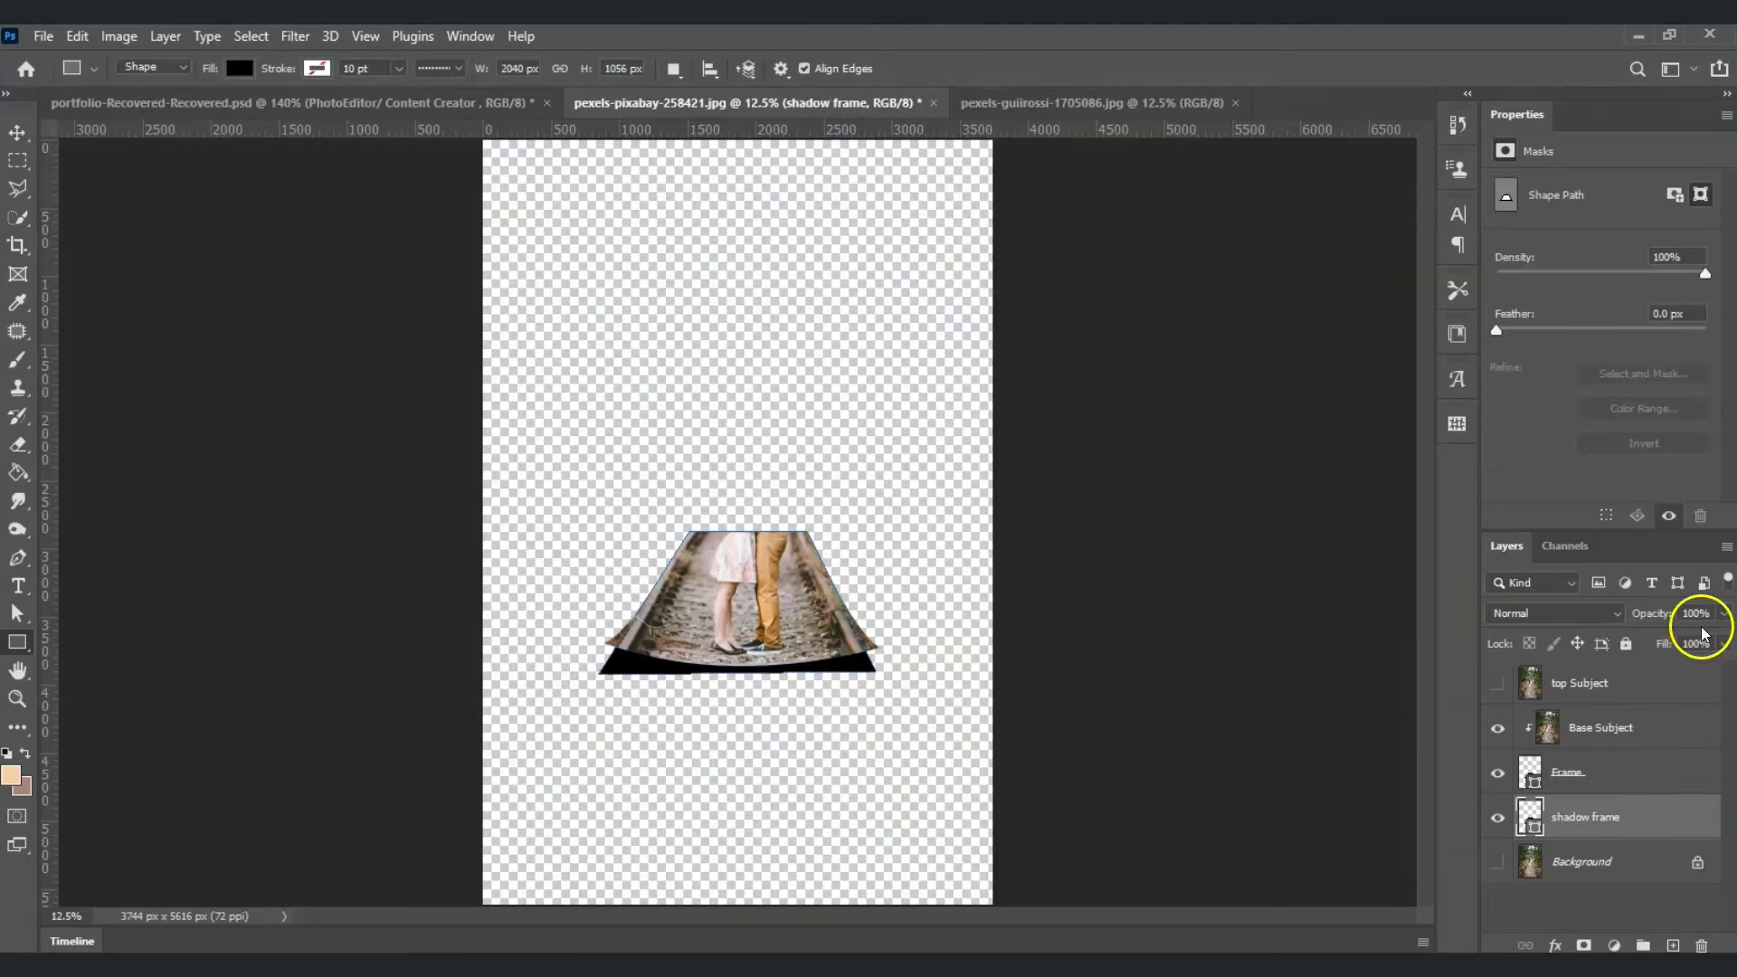
- Select the couple automatically with Select > Subject
left_click(1578, 683)
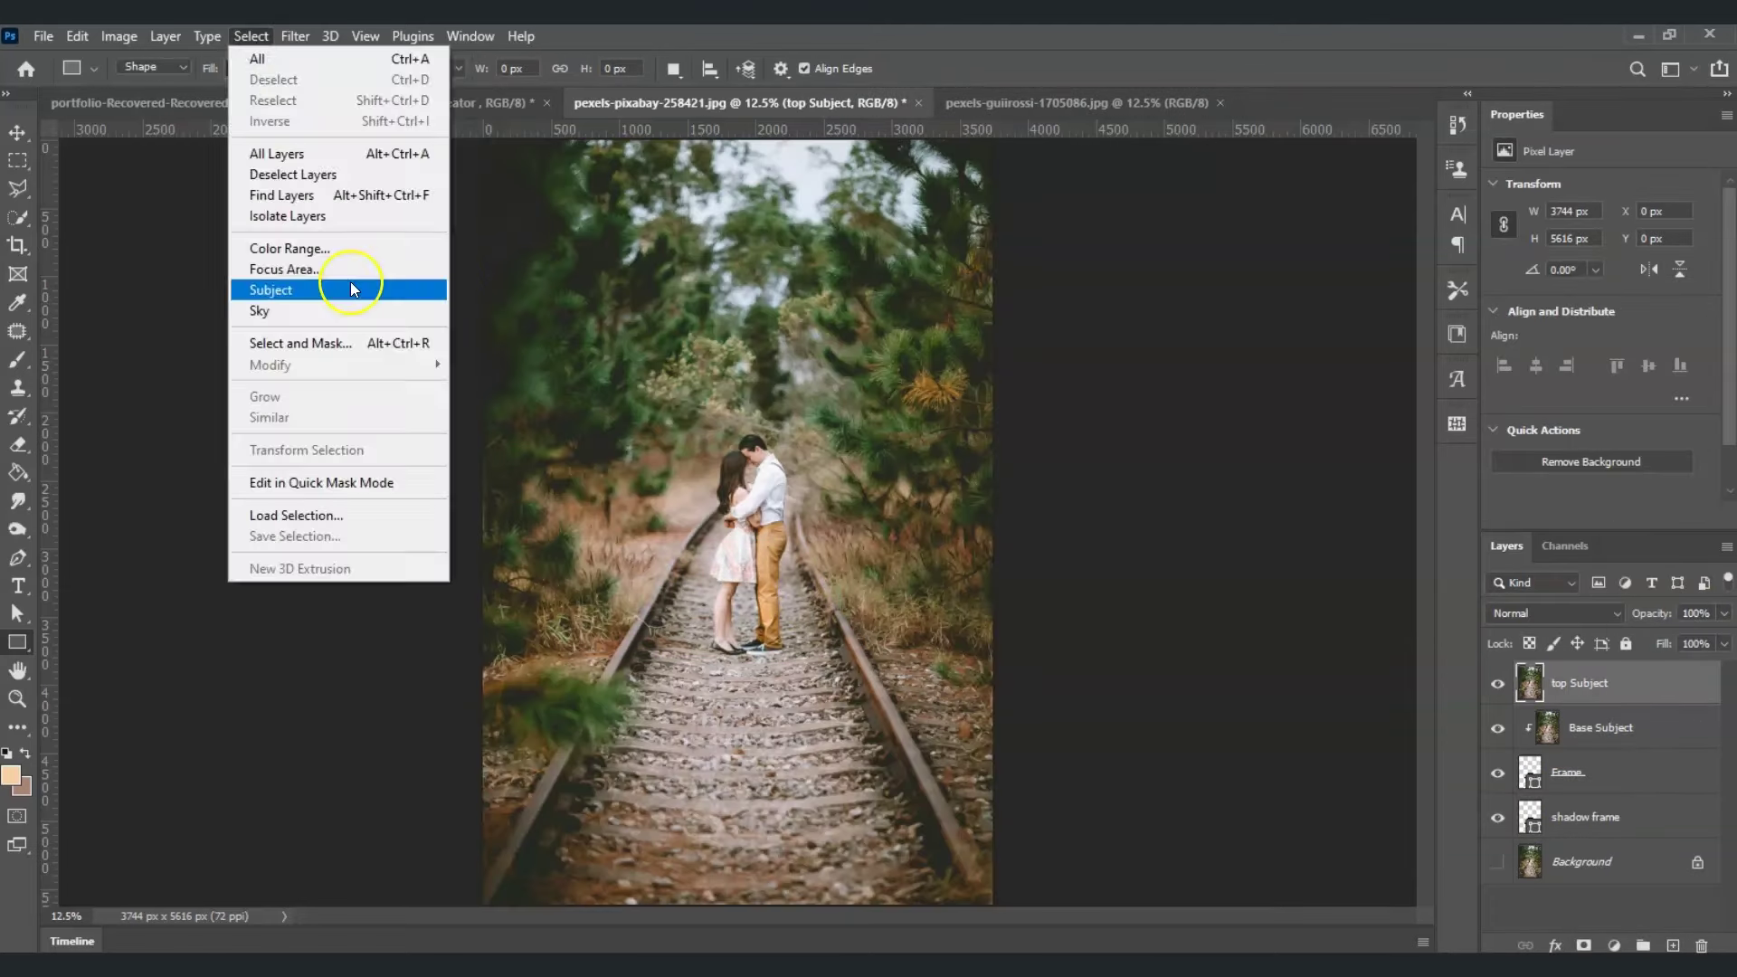
left_click(272, 283)
left_click(16, 220)
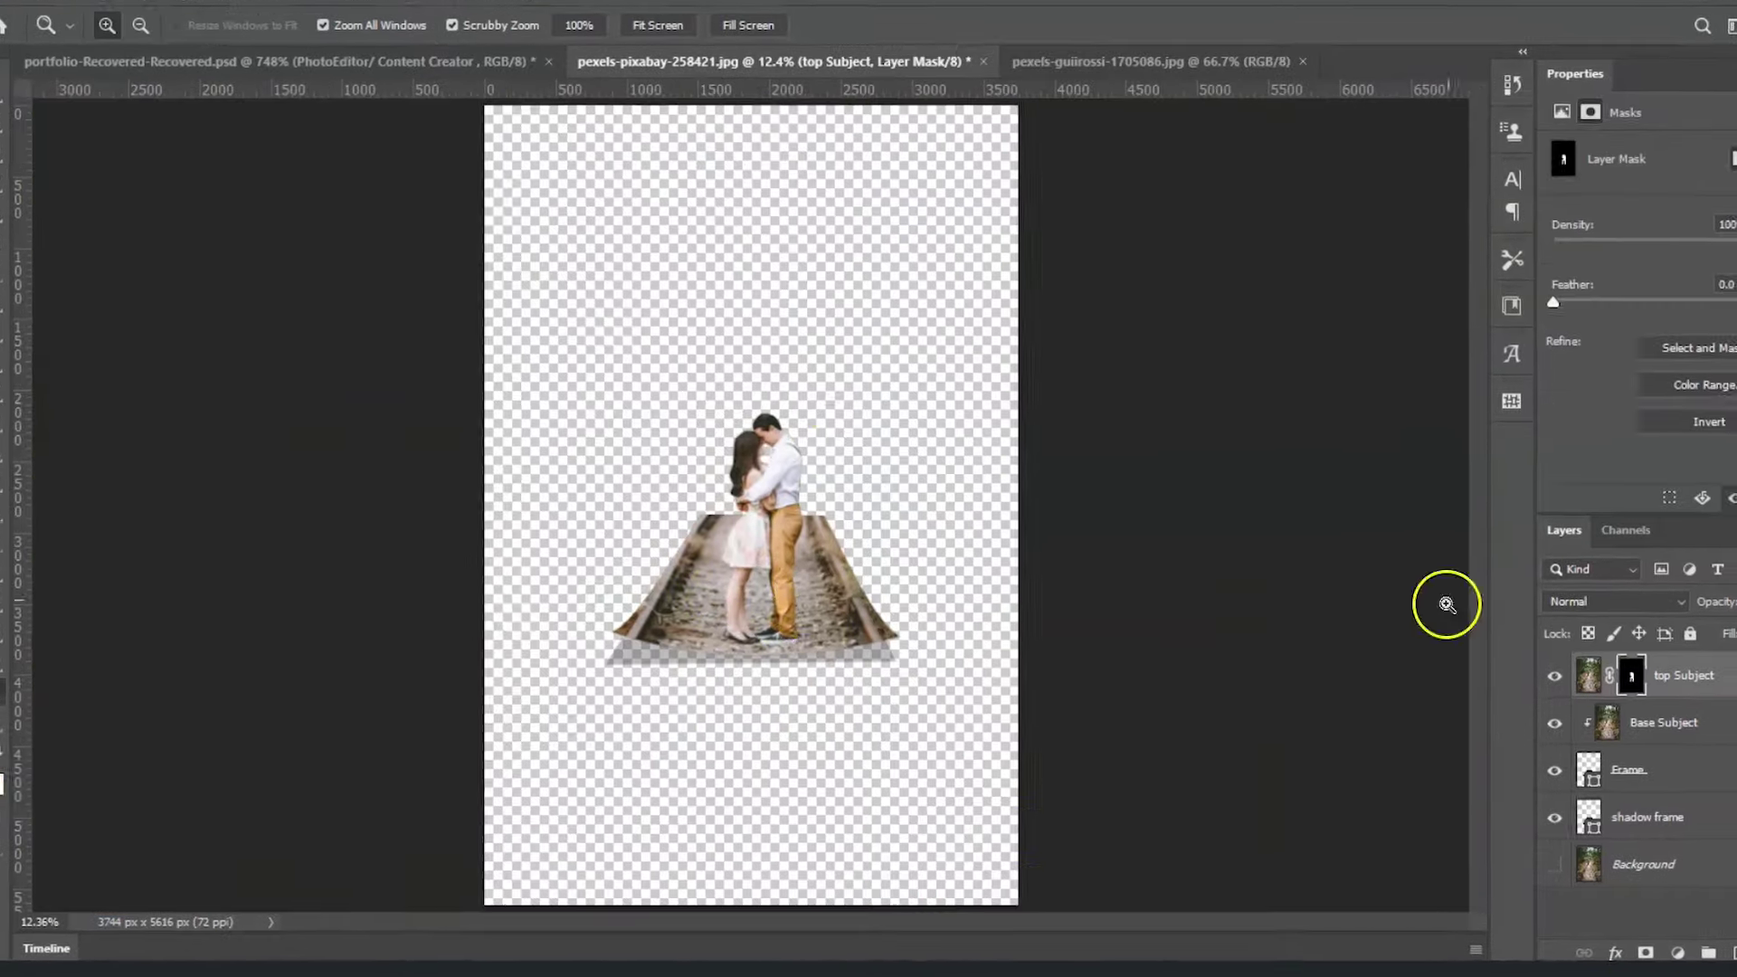
- Switch to the pexels-pixabay-258421.jpg railway photo showing only its Background layer
left_click(1629, 770)
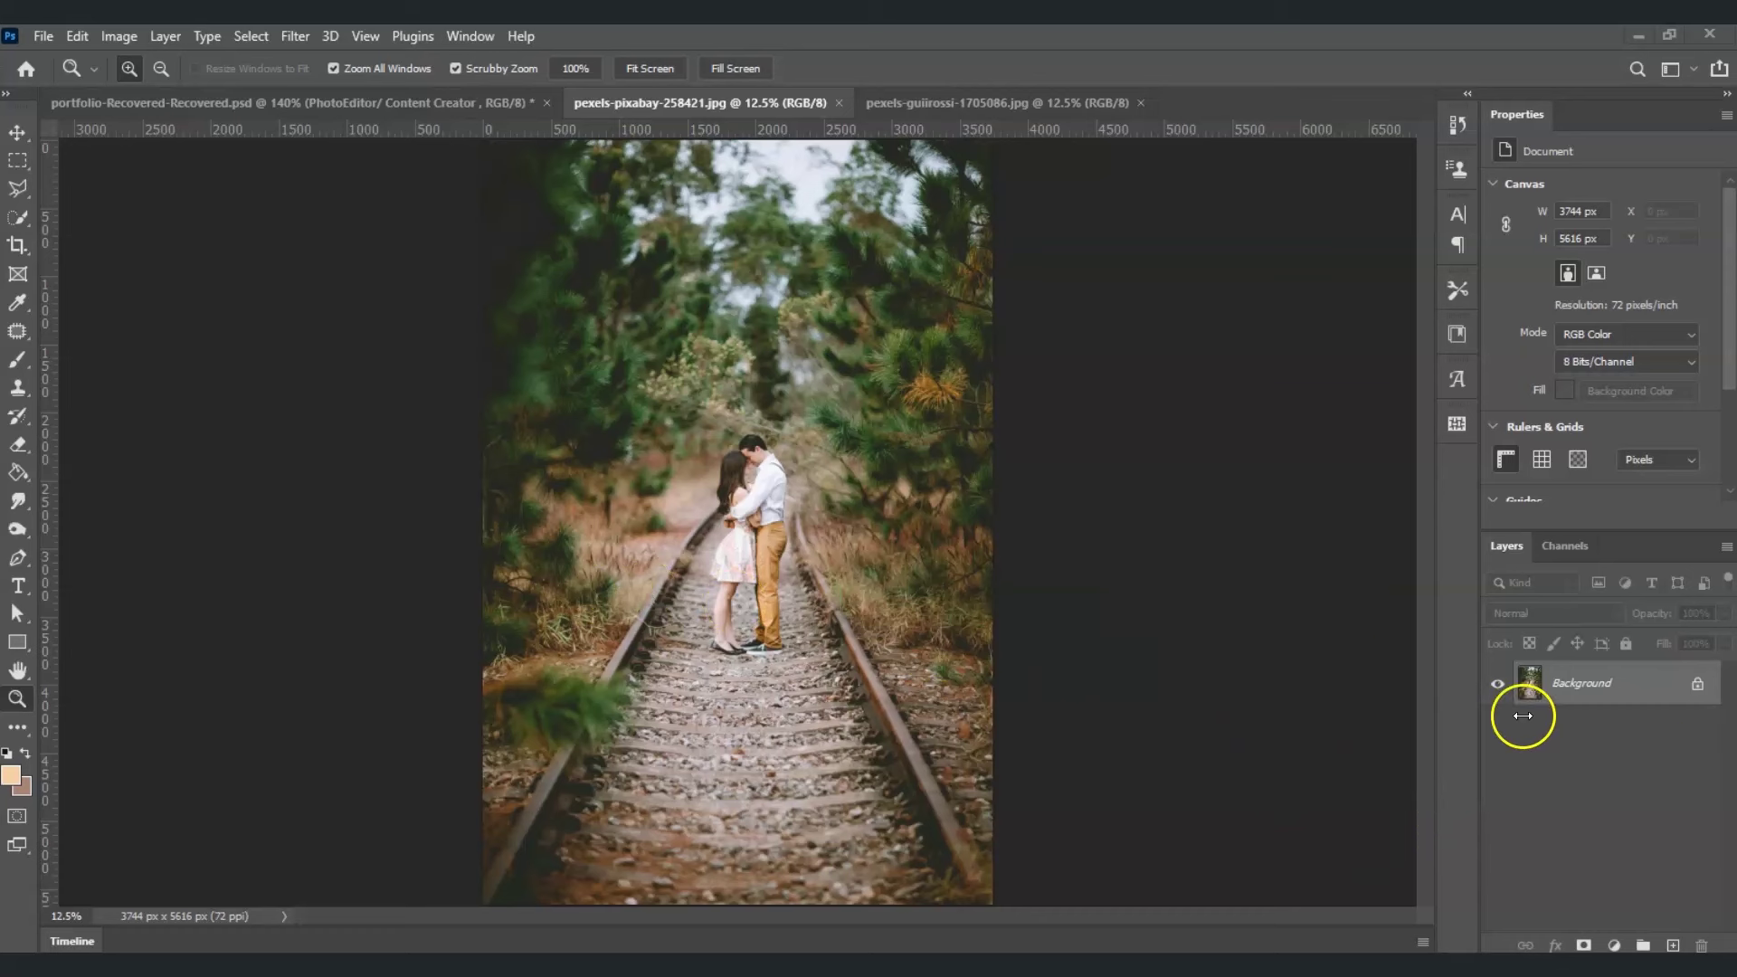
- Duplicate the Background layer twice and hide the original Background
left_click(1587, 689)
key("ctrl+j")
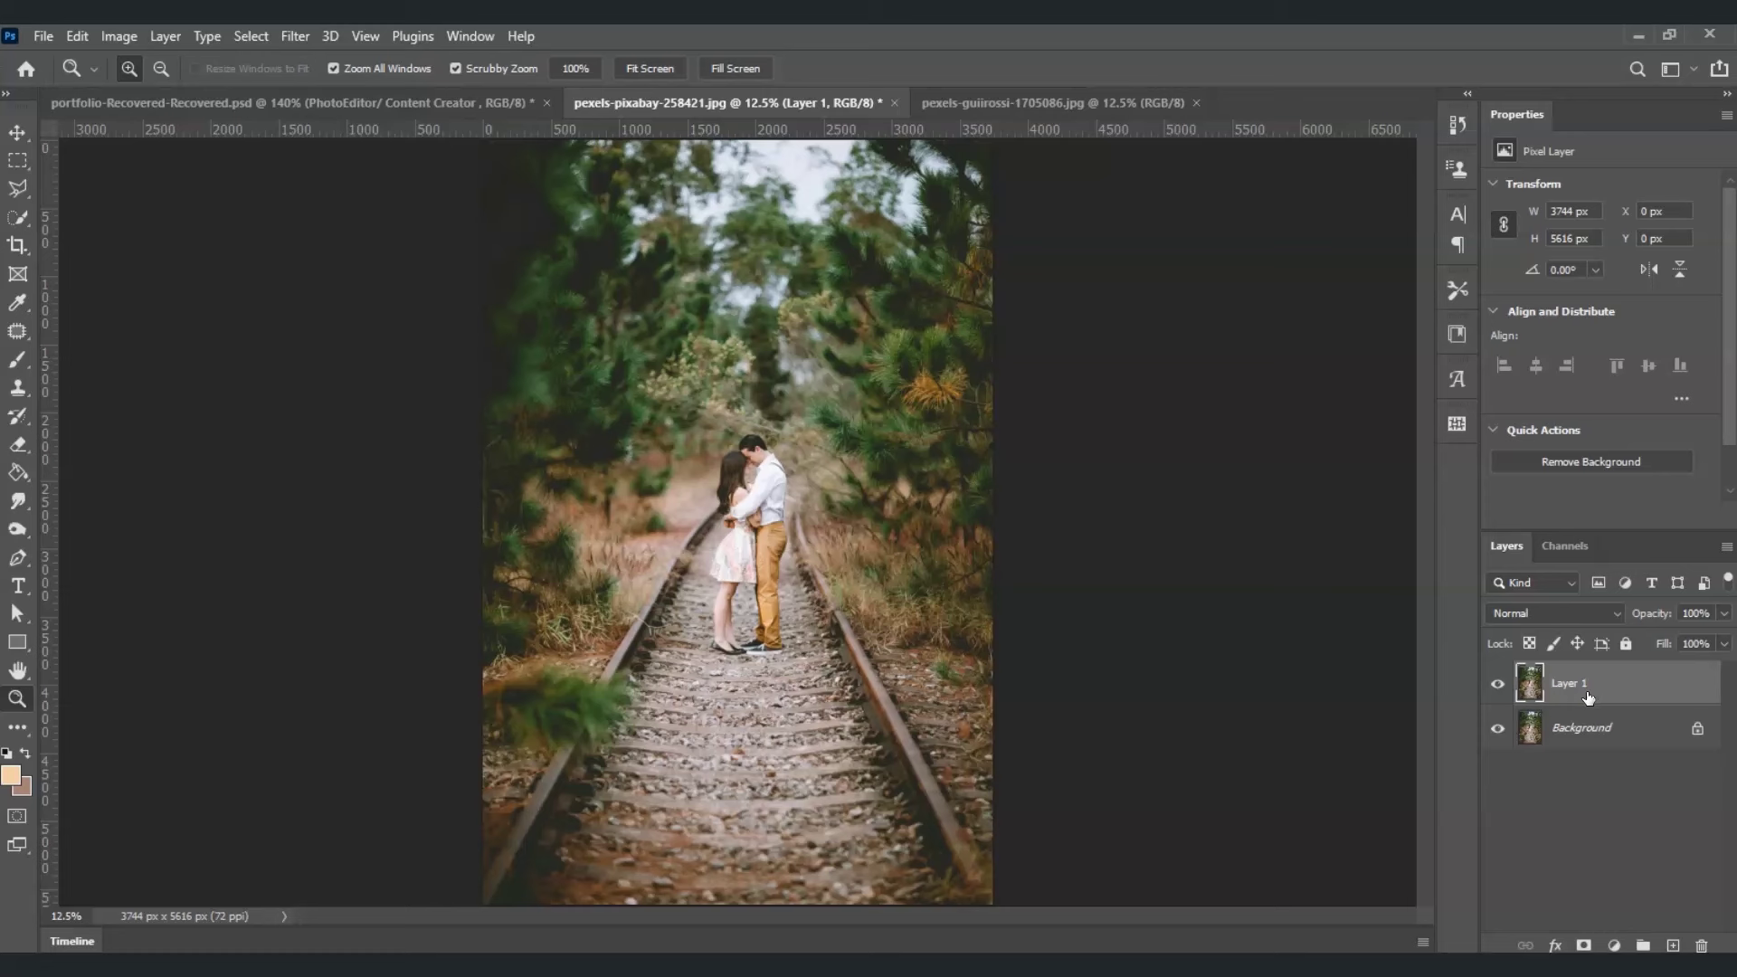
key("ctrl+j")
left_click(1588, 812)
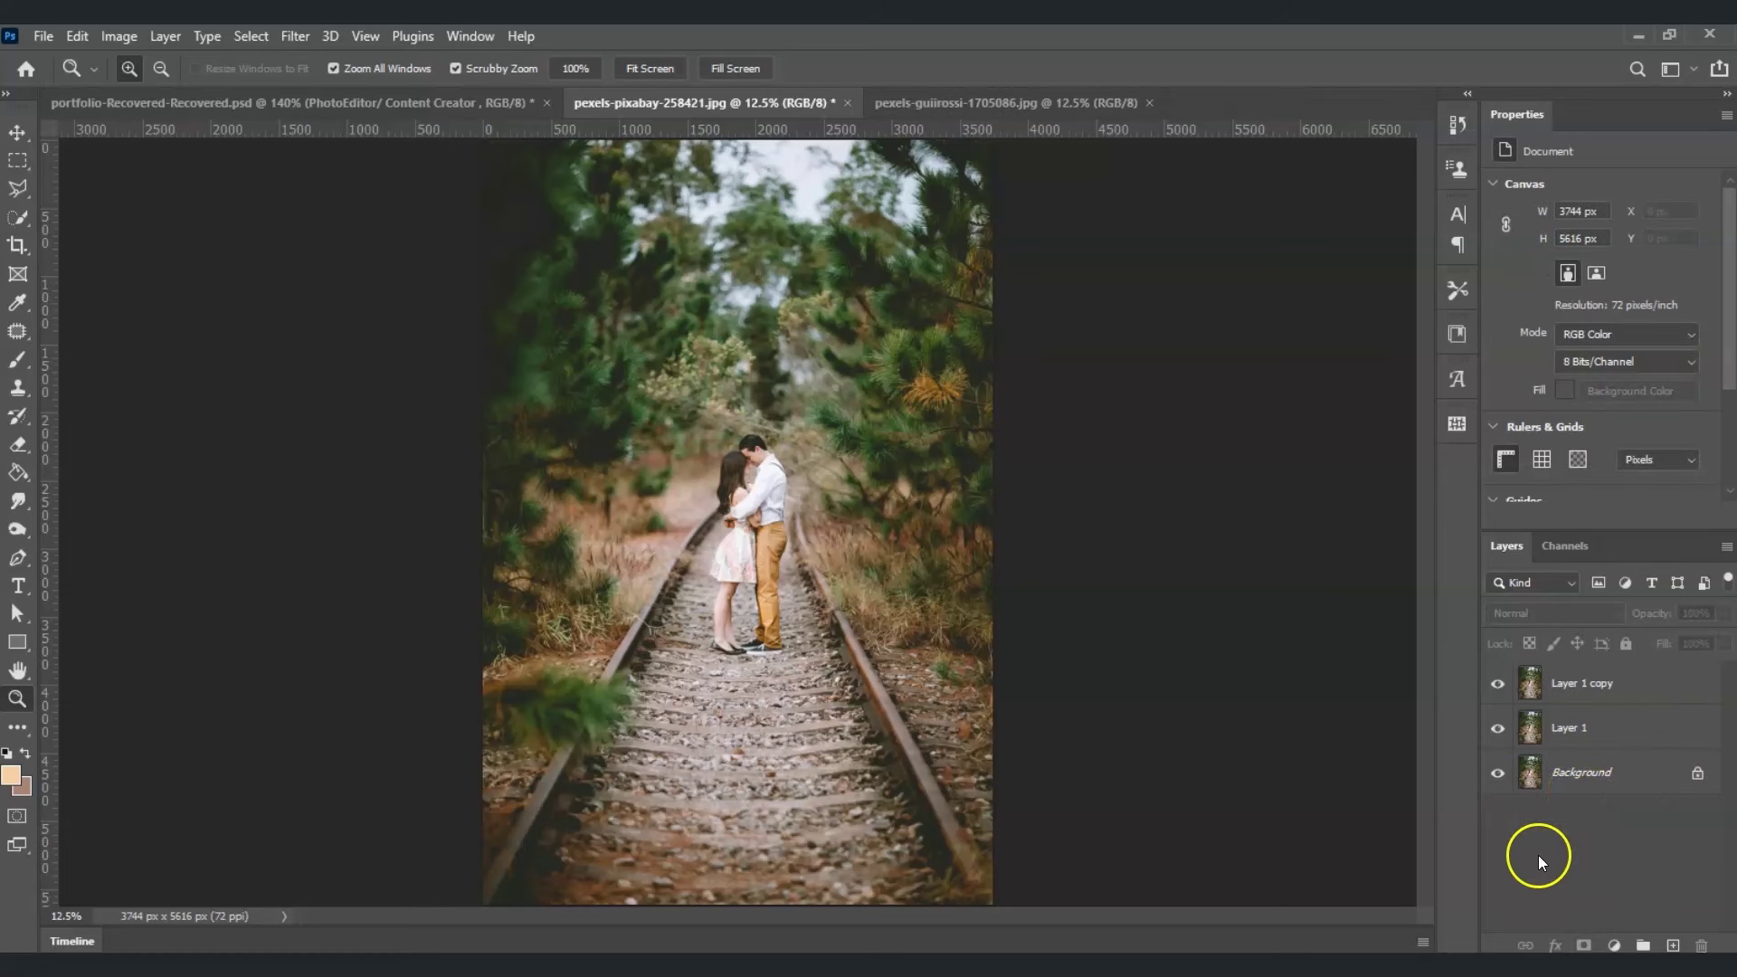
left_click(1501, 776)
- Rename the copies 'Base Subject' and 'top Subject'
double_click(1583, 734)
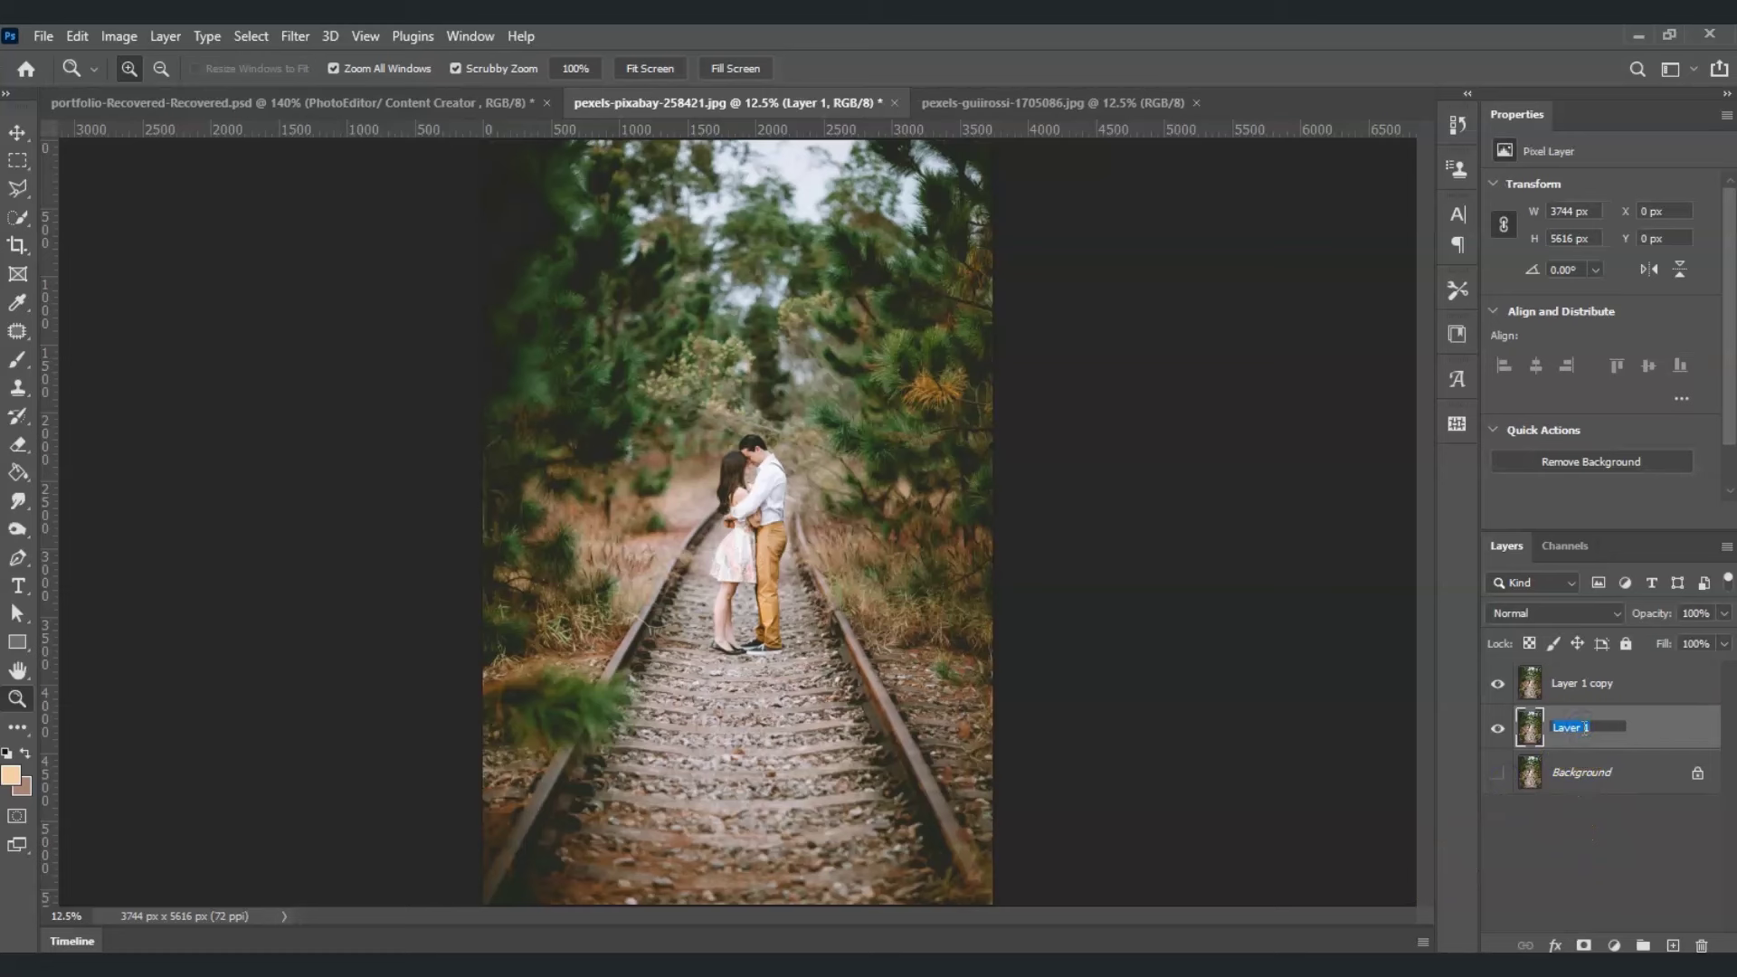
type("Base Subject")
key("Return")
left_click(1589, 691)
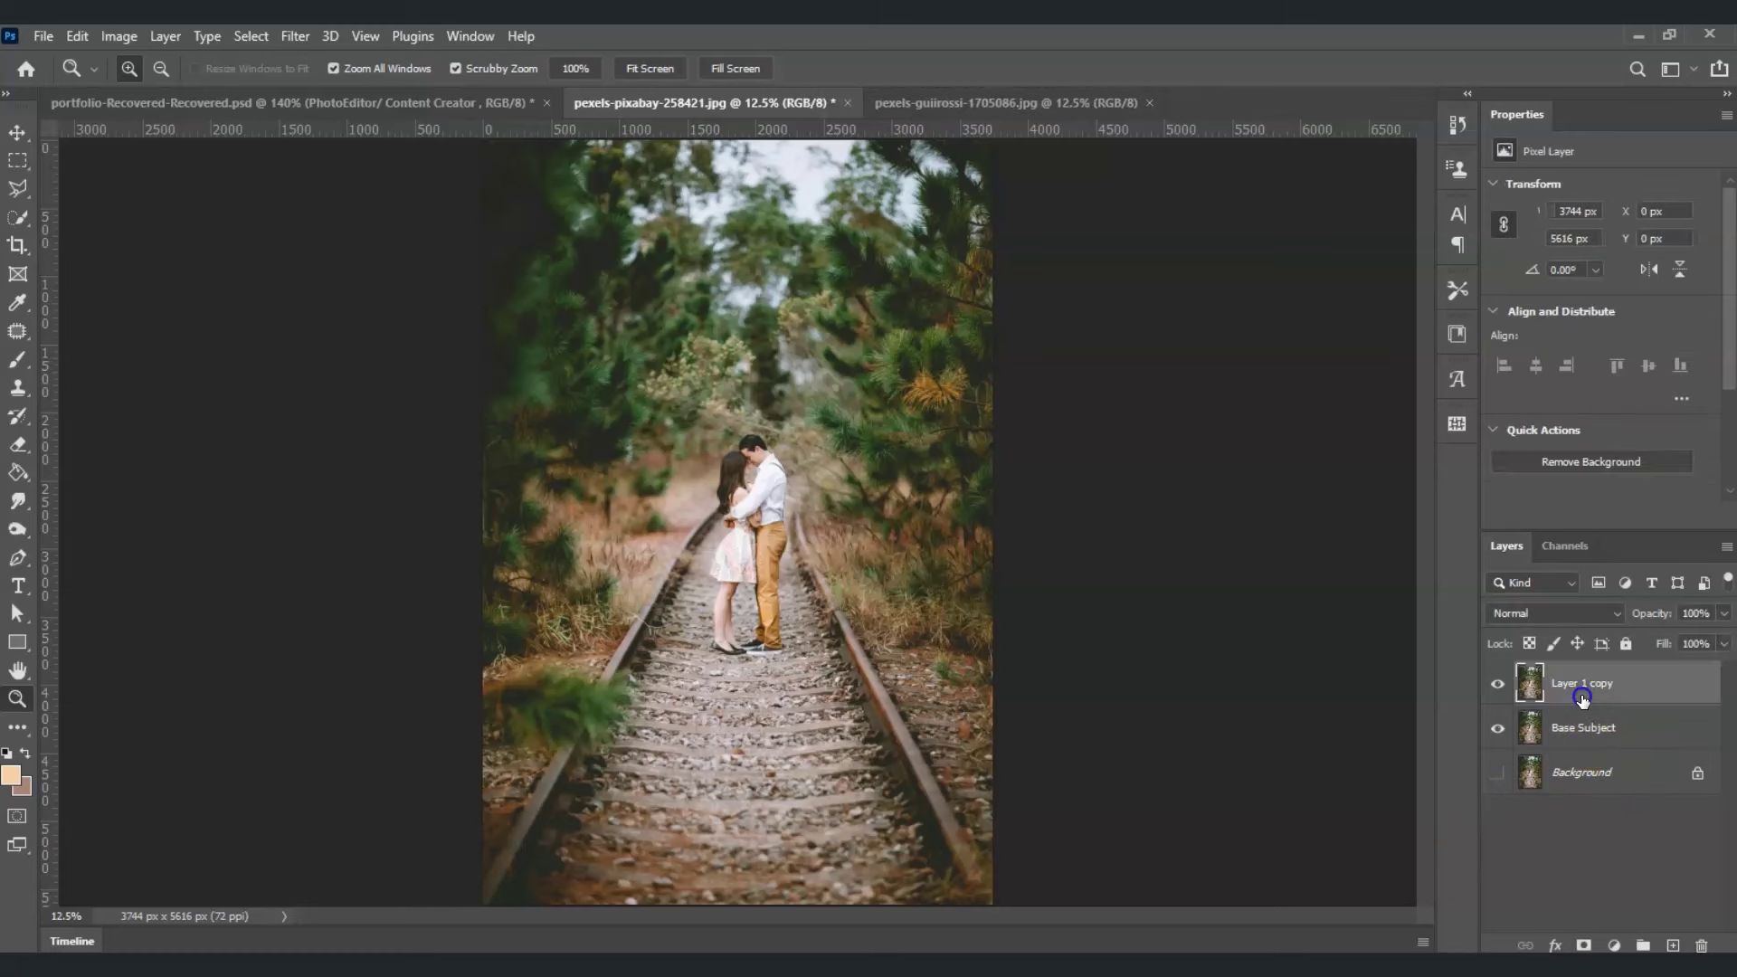
double_click(1583, 689)
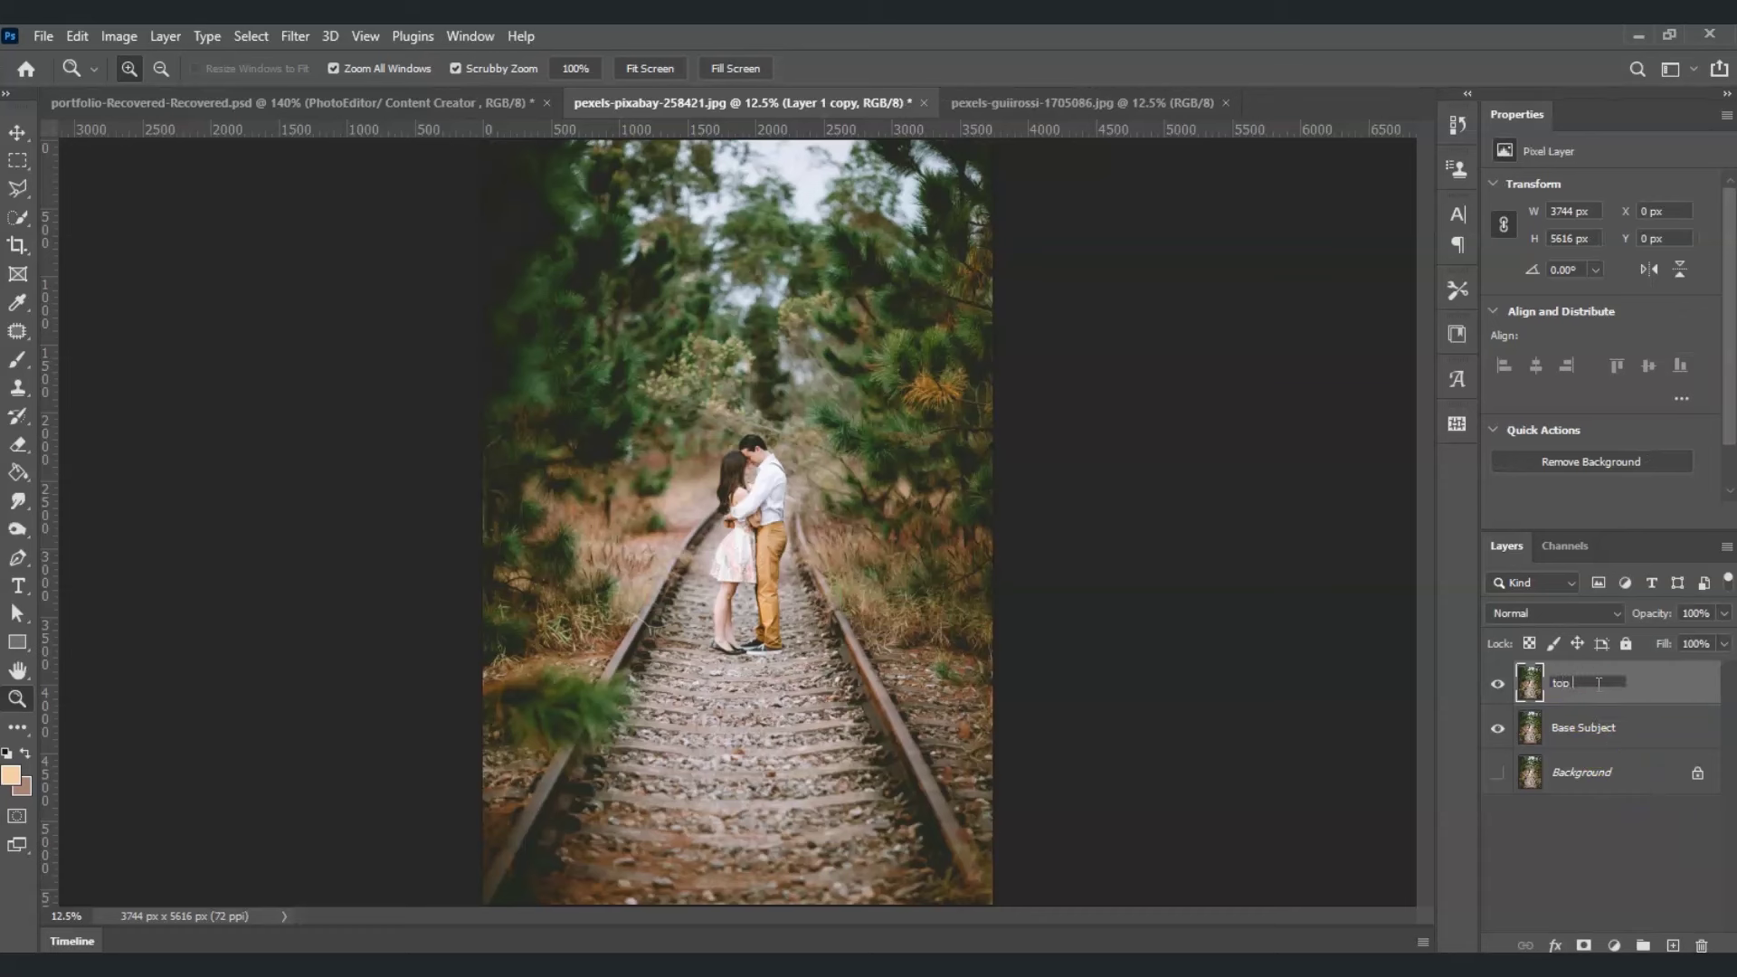
type("top Subject")
left_click(1628, 799)
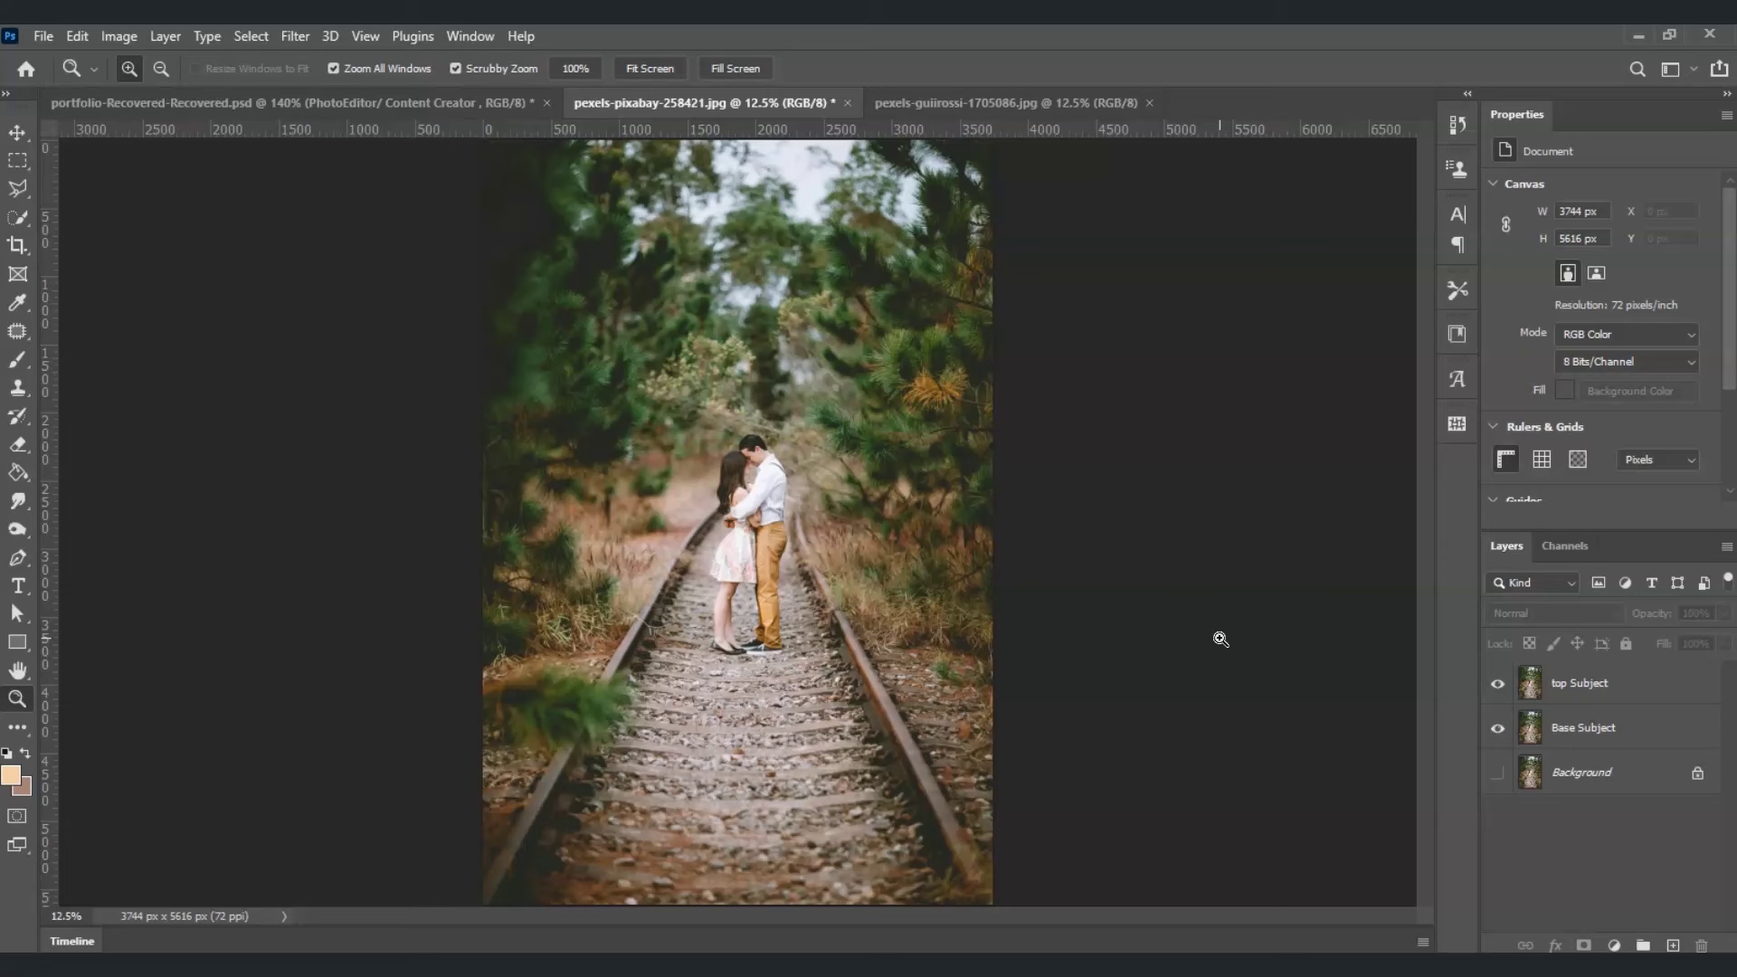
- Hide top Subject and select the Base Subject layer
left_click(1498, 685)
left_click(1583, 728)
key("u")
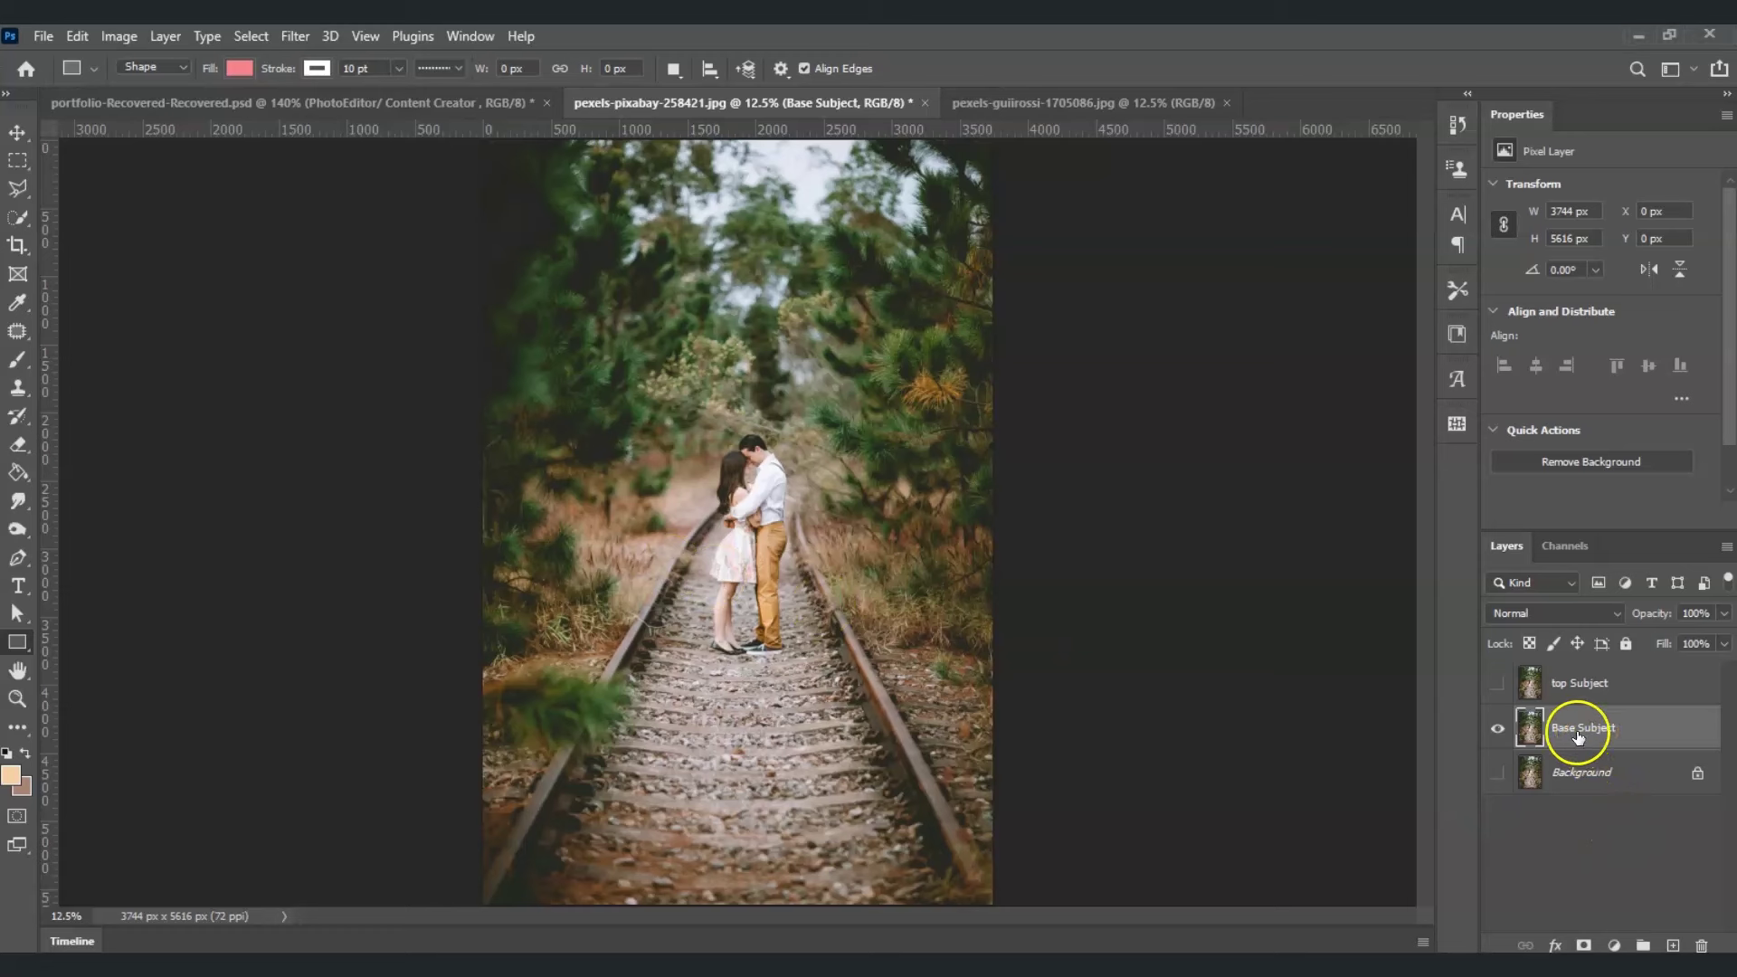
left_click(17, 642)
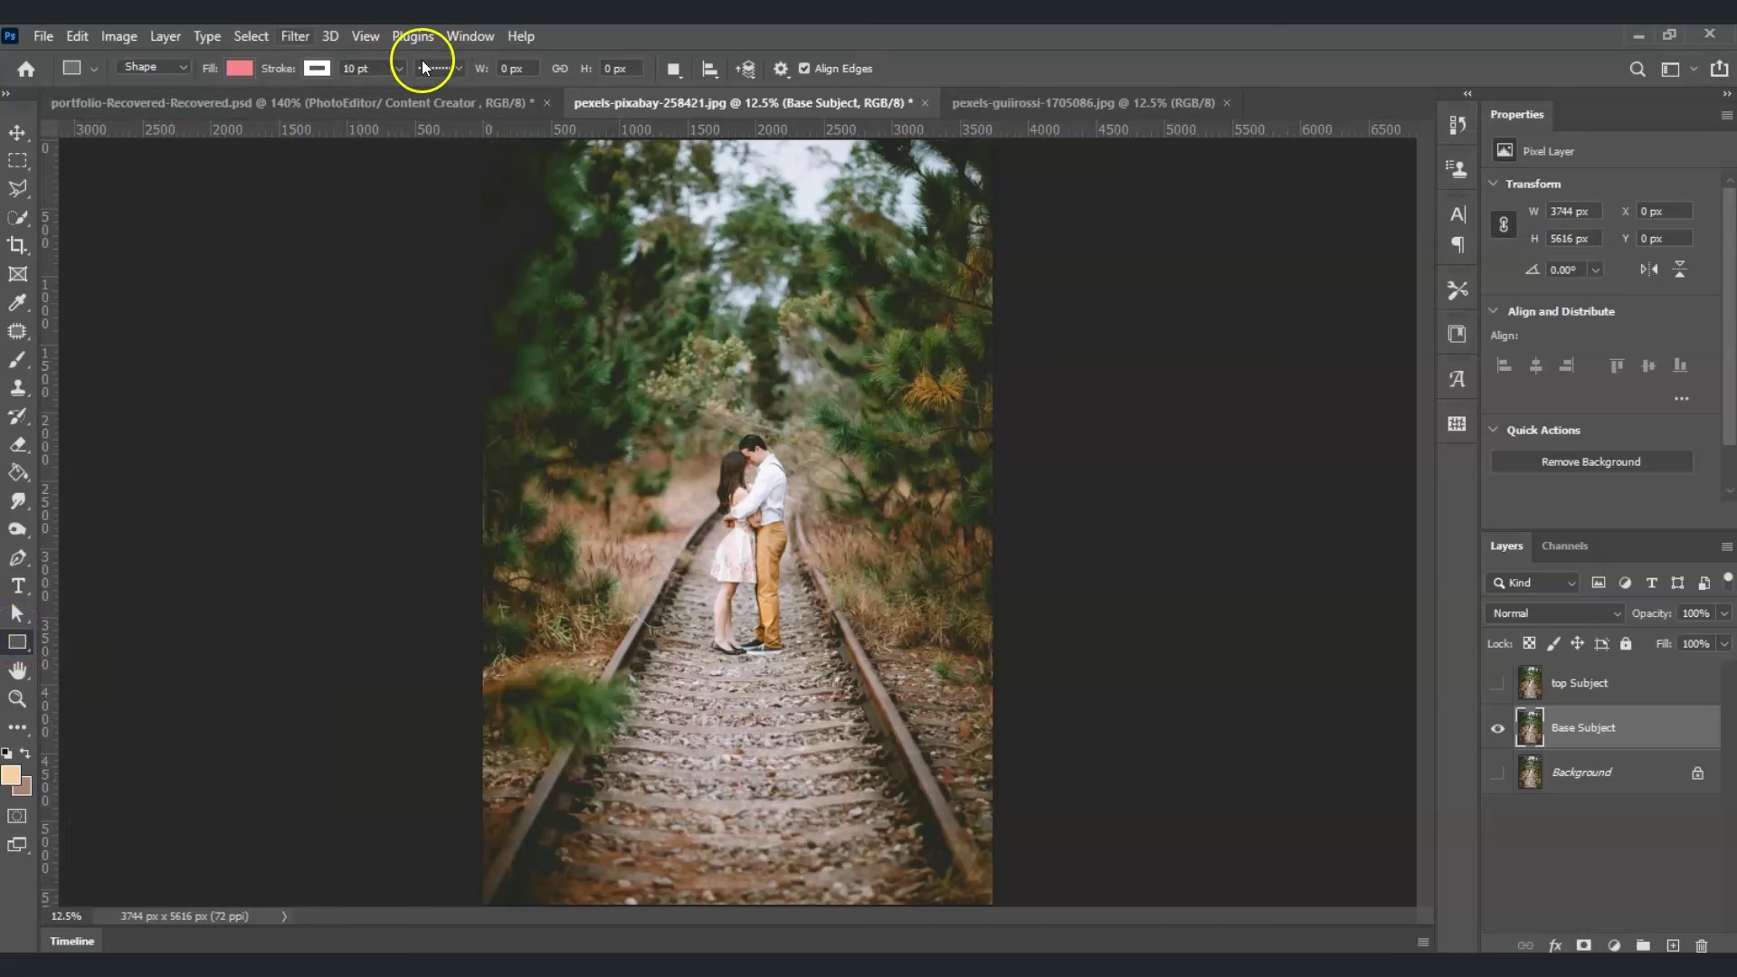
- Draw a black-filled, no-stroke rectangle over the tracks below the couple
left_click(240, 67)
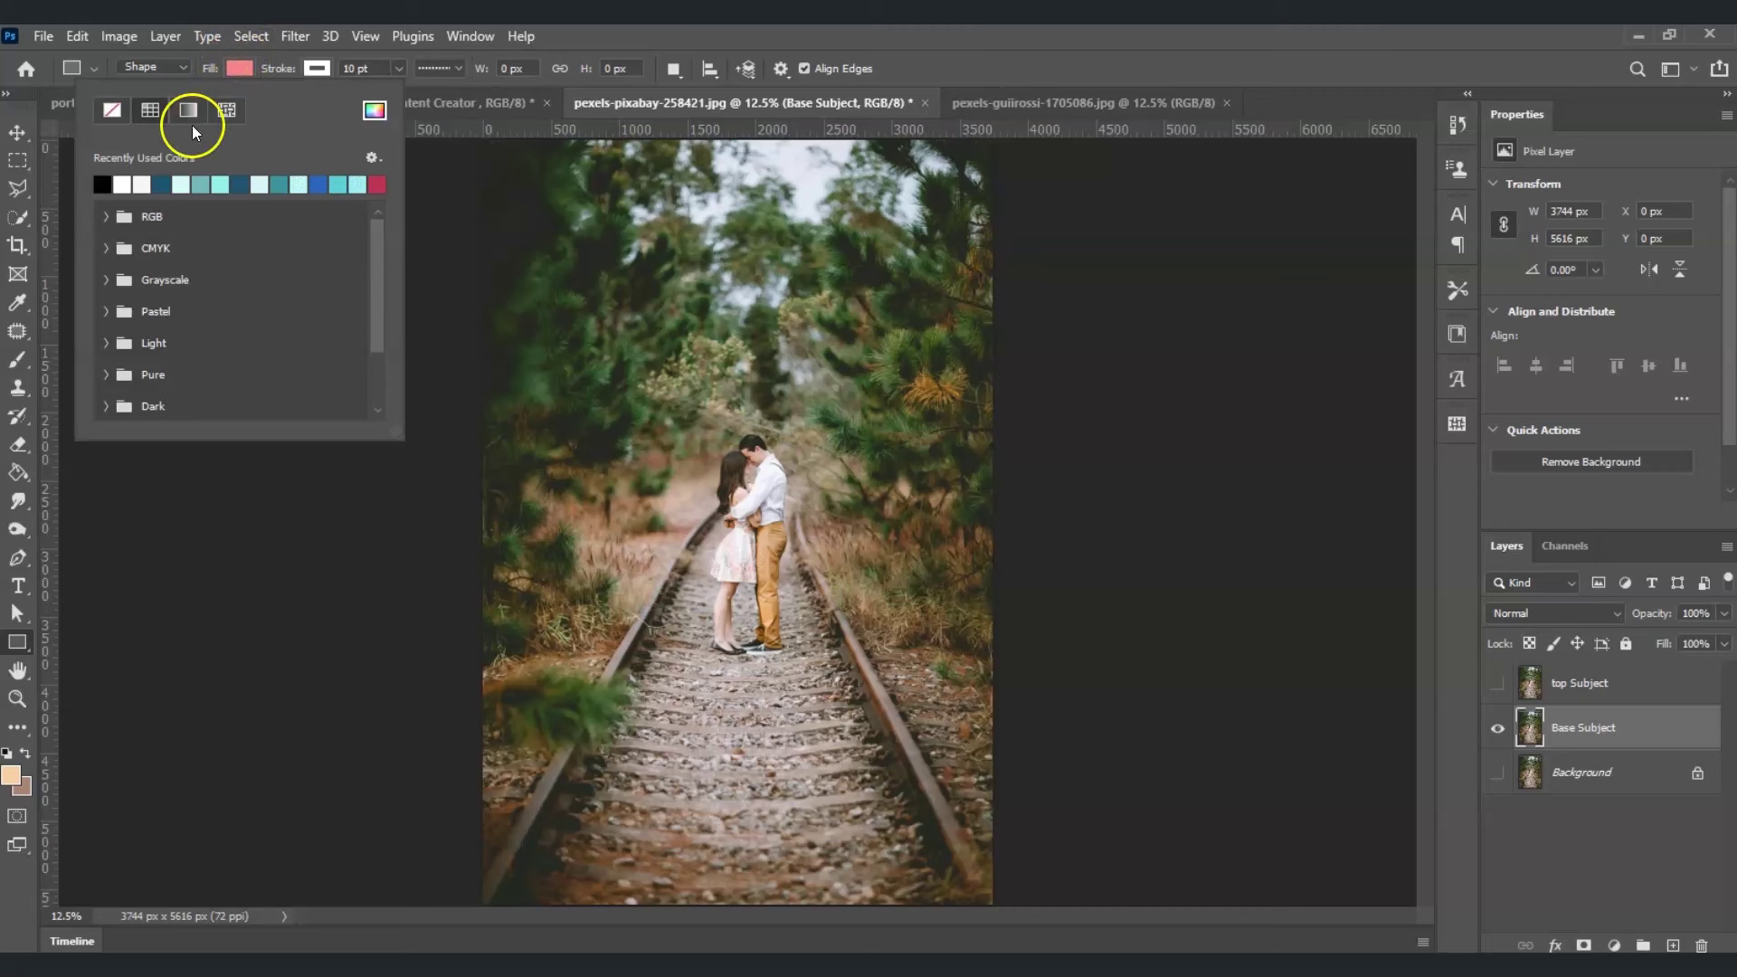
left_click(105, 183)
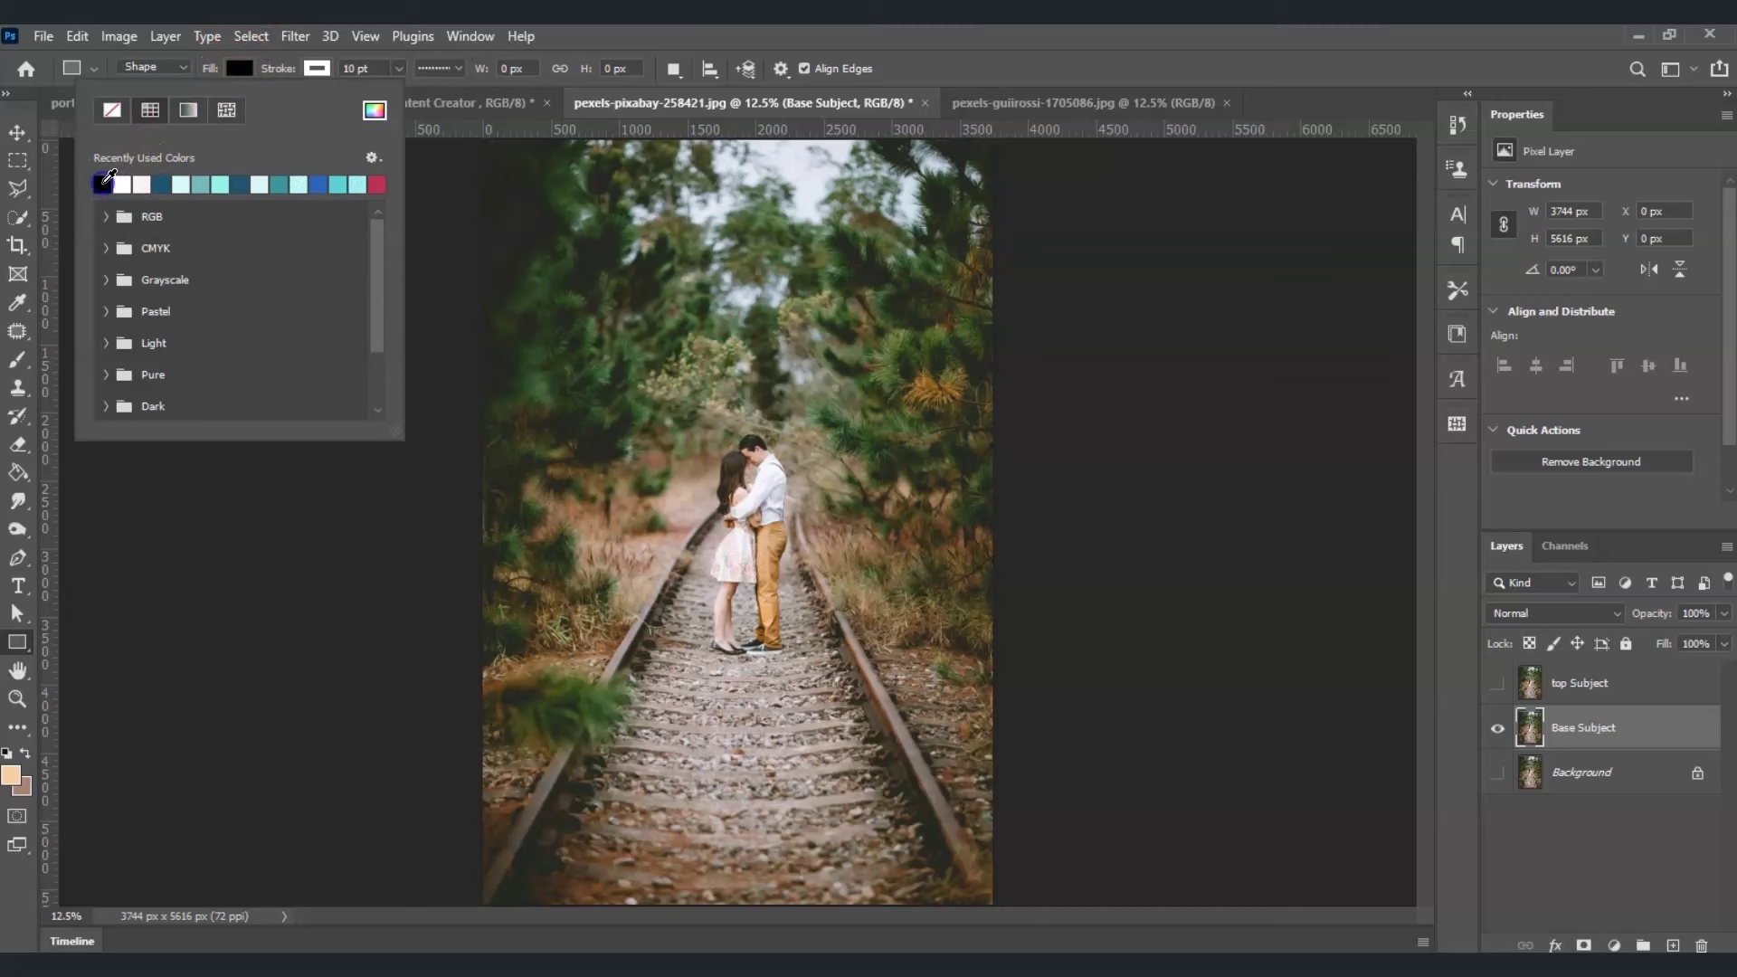
left_click(318, 70)
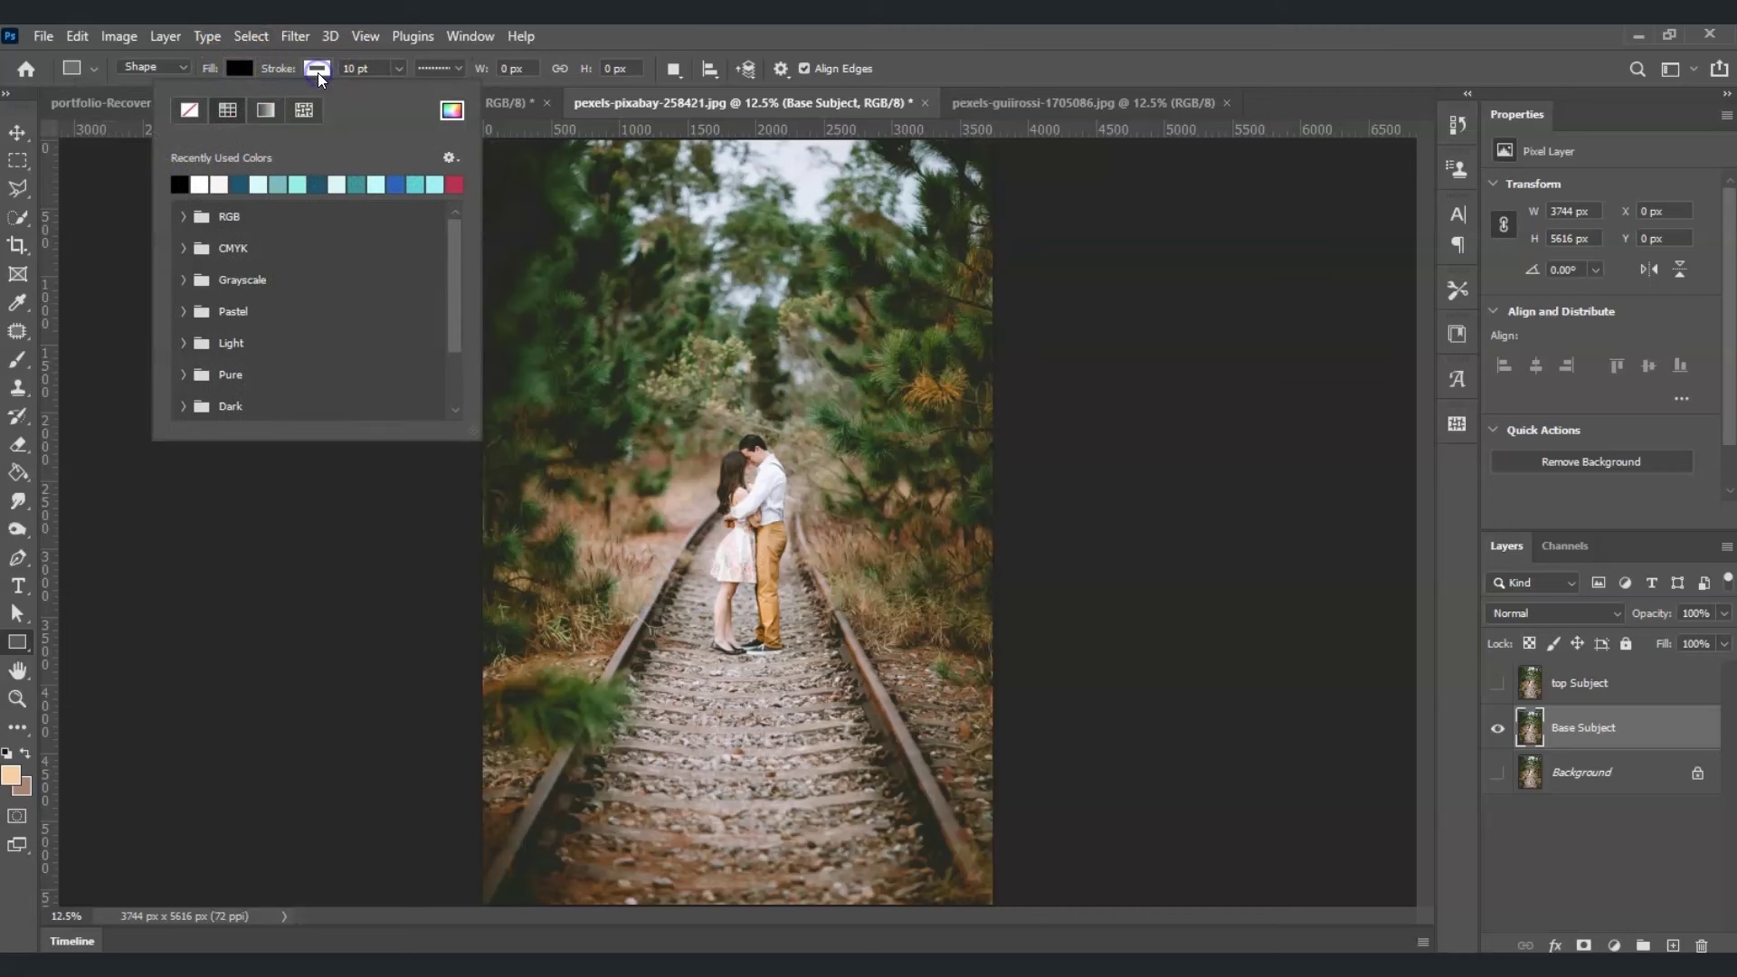
left_click(191, 112)
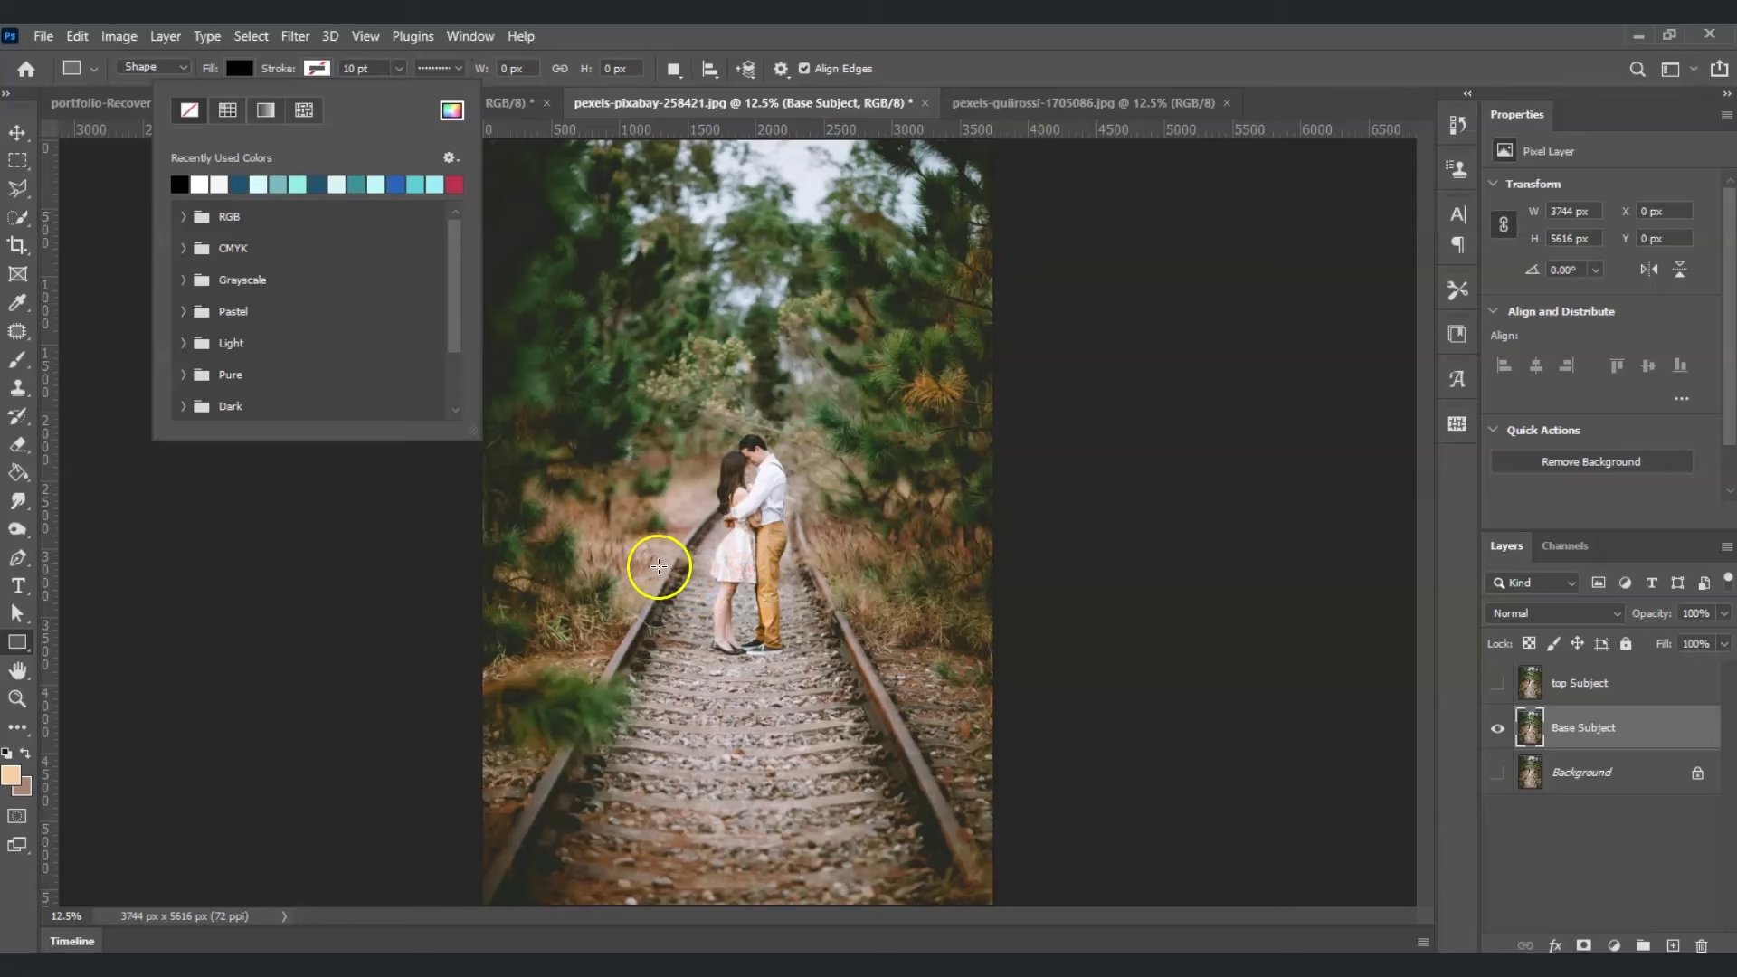
left_click(657, 566)
left_click_drag(657, 567, 826, 762)
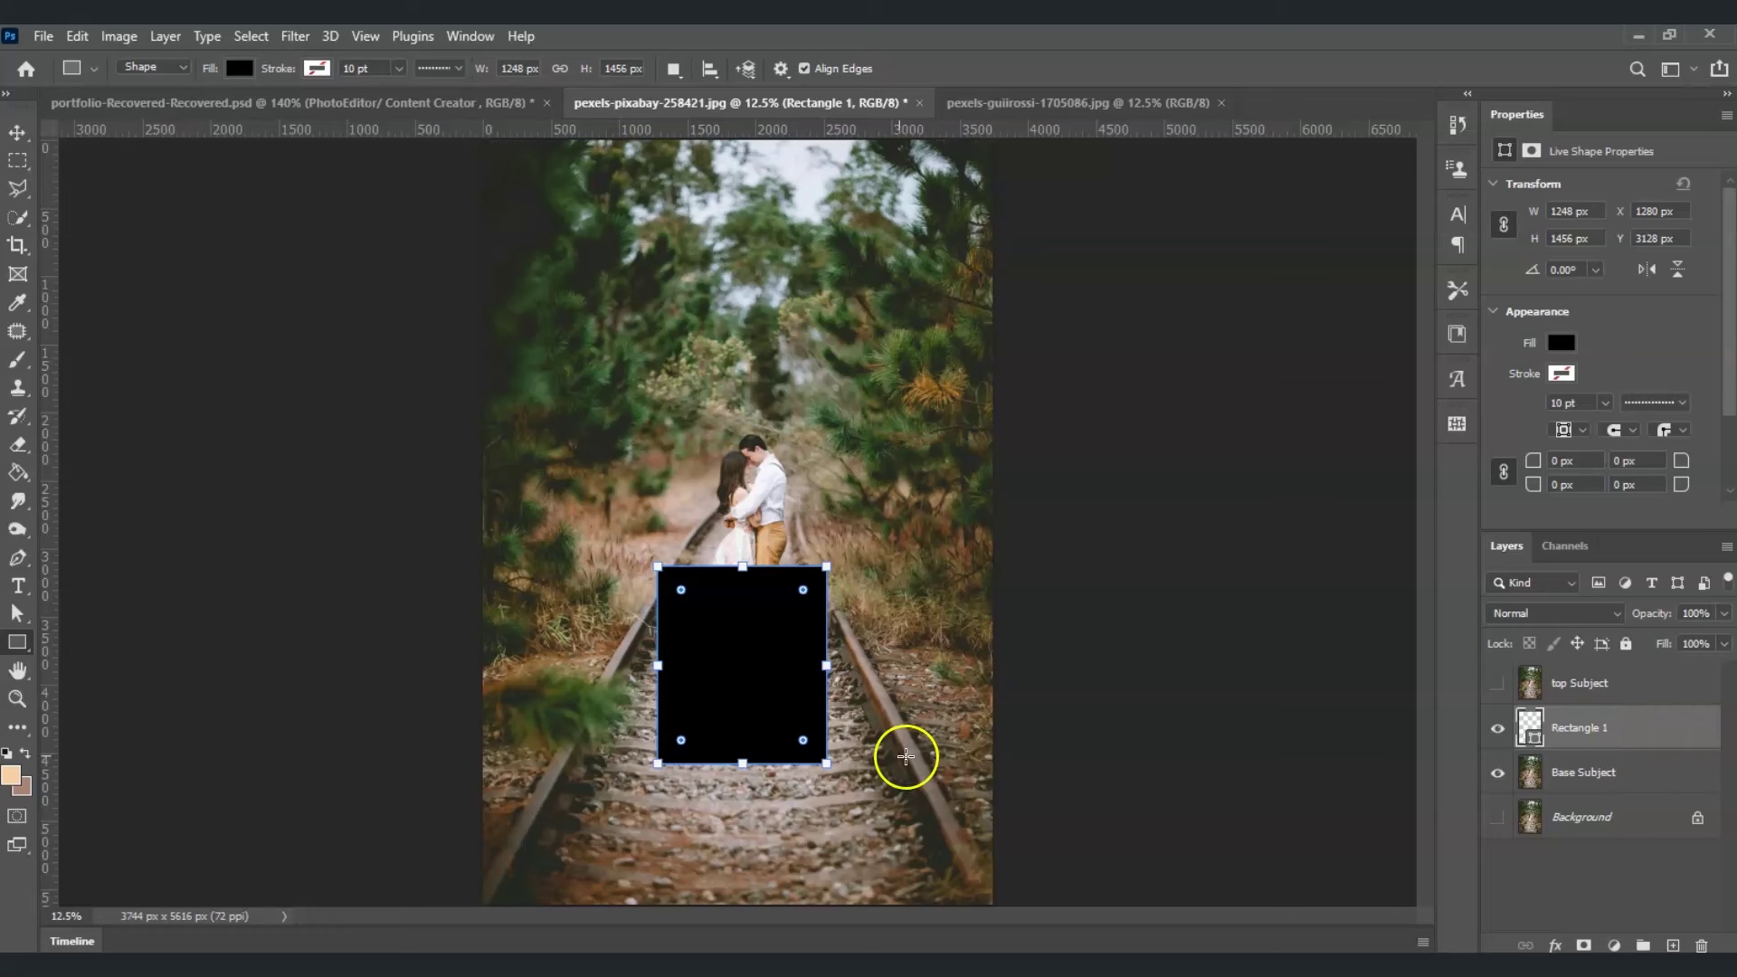
- Distort Rectangle 1 into a symmetric trapezoid that widens toward the bottom
key("ctrl+t")
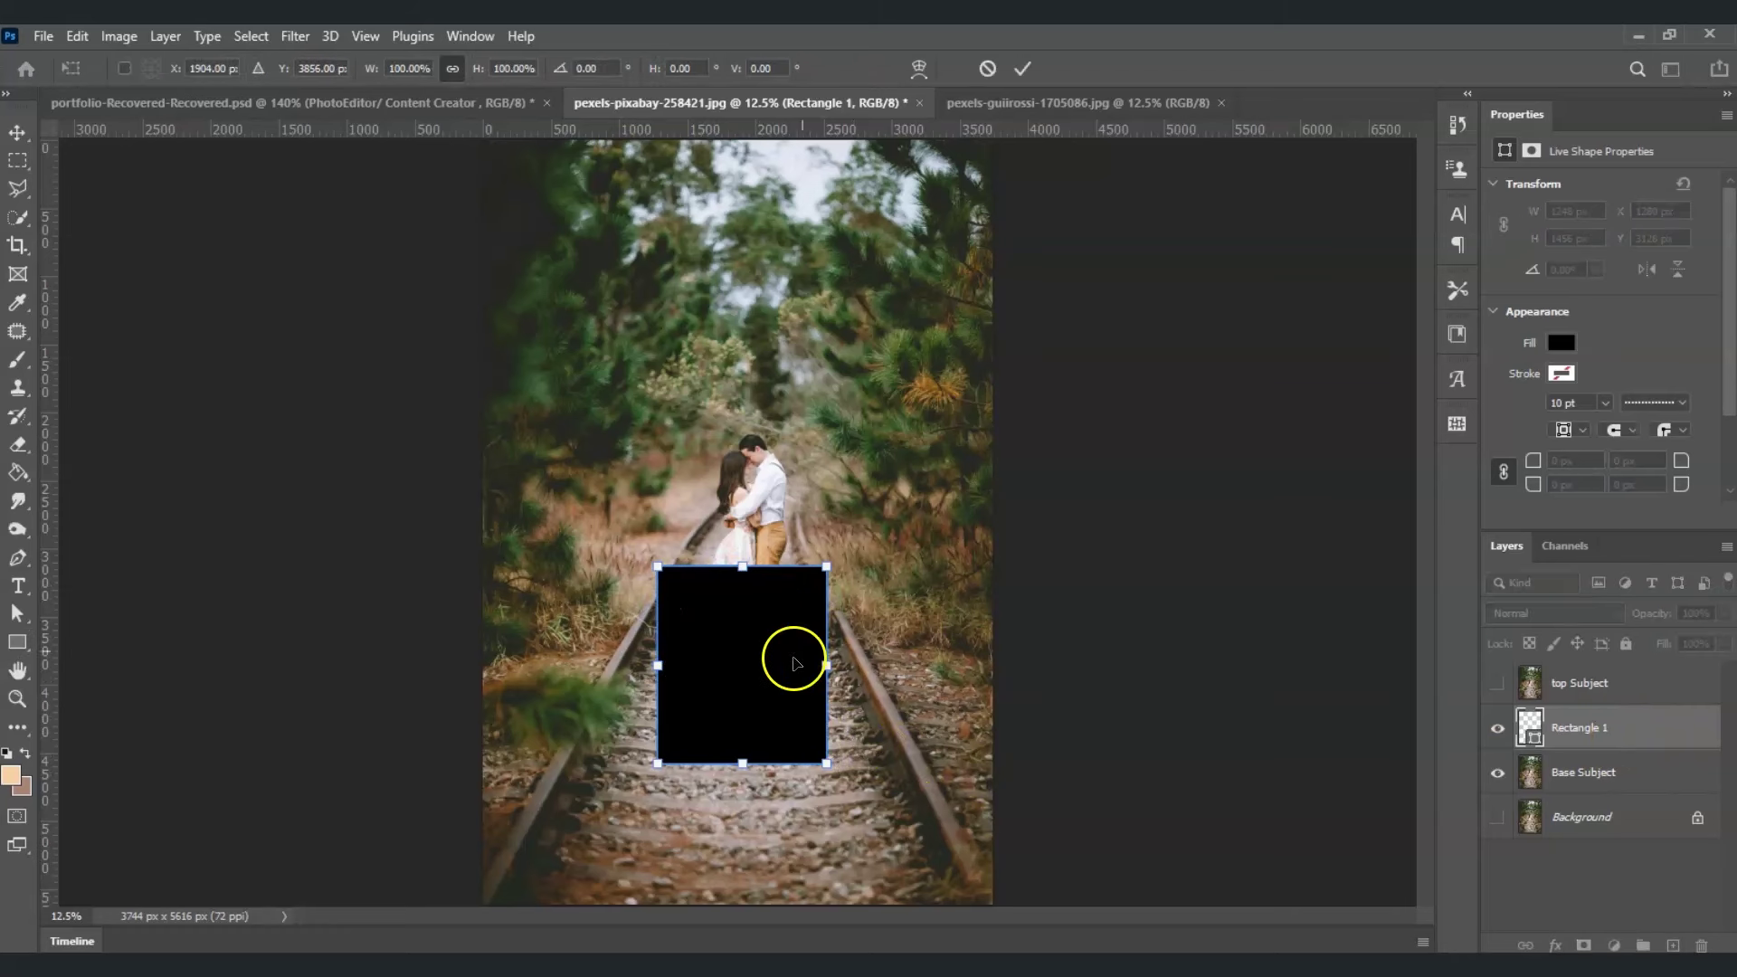
right_click(717, 660)
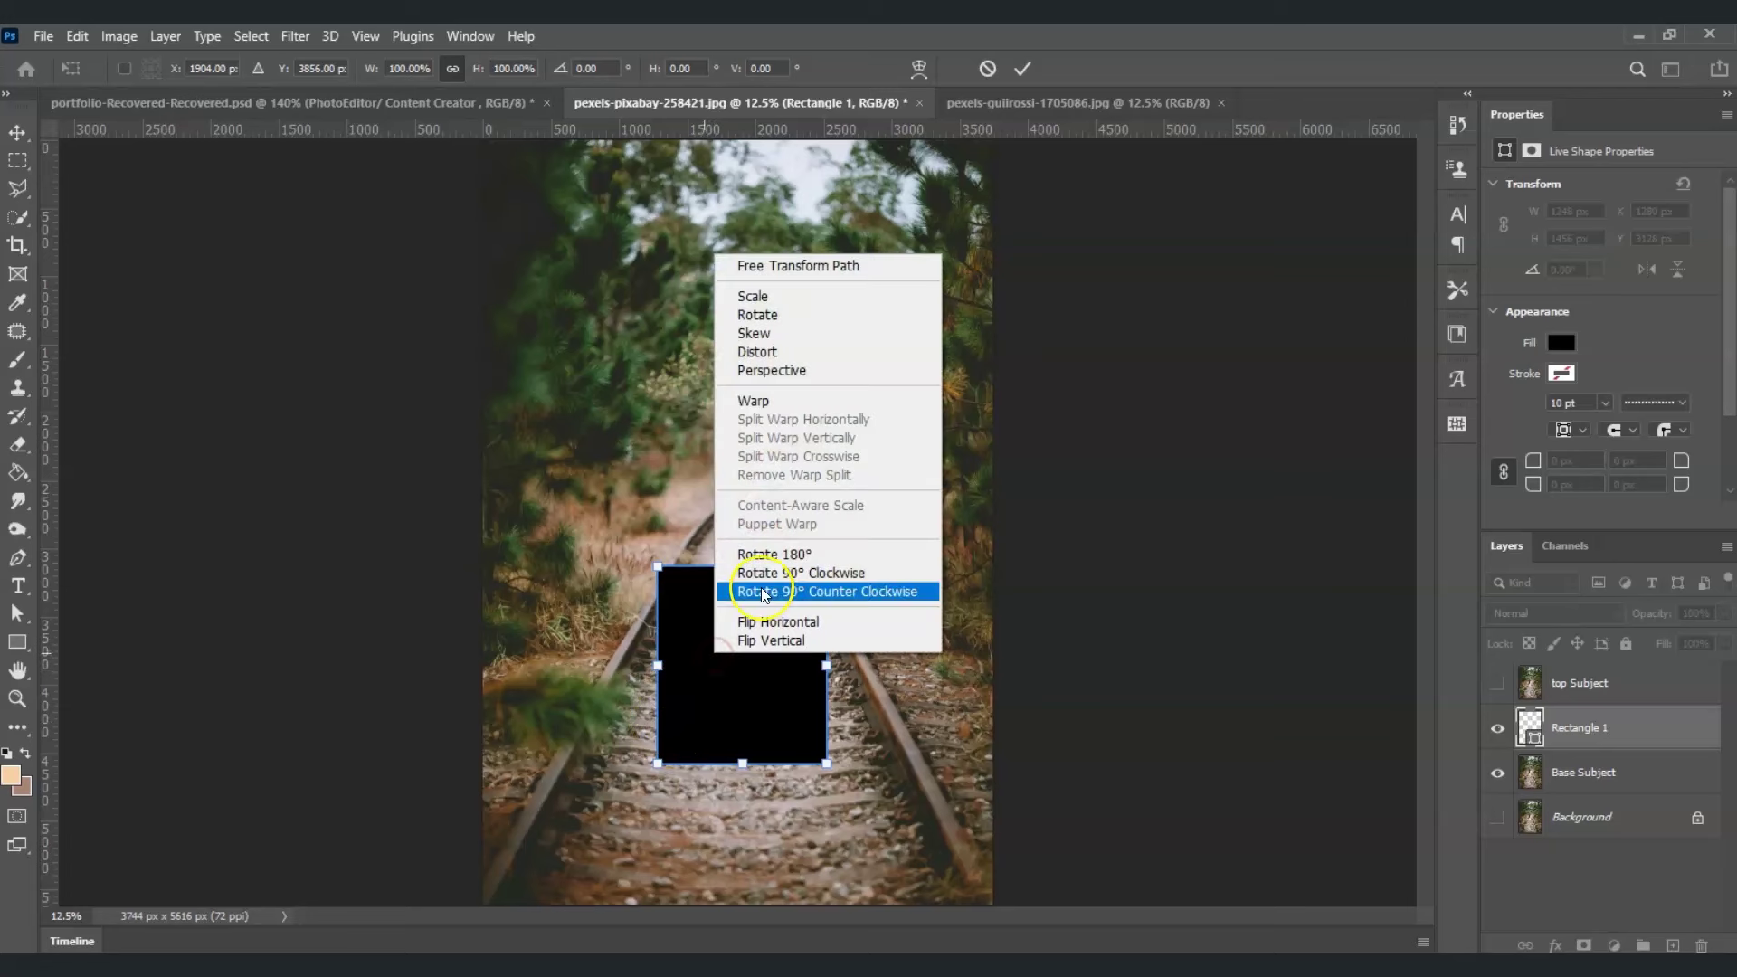
left_click(772, 355)
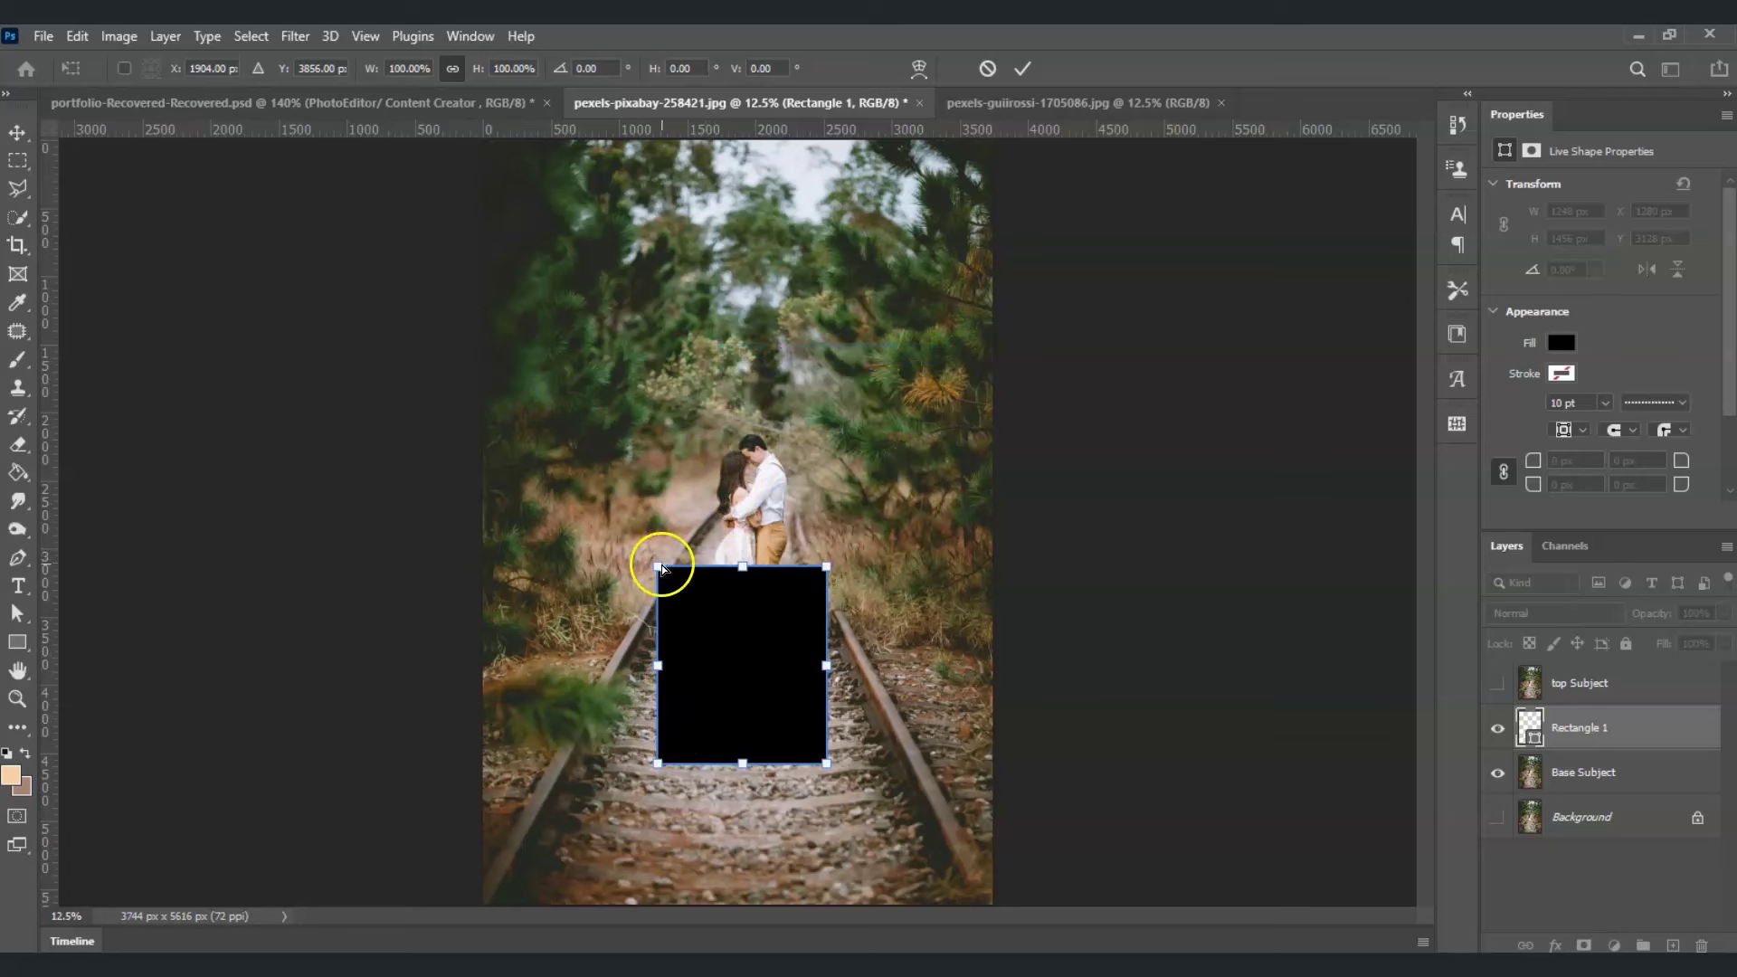
left_click_drag(658, 568, 684, 540)
left_click_drag(817, 568, 802, 538)
left_click_drag(826, 762, 903, 719)
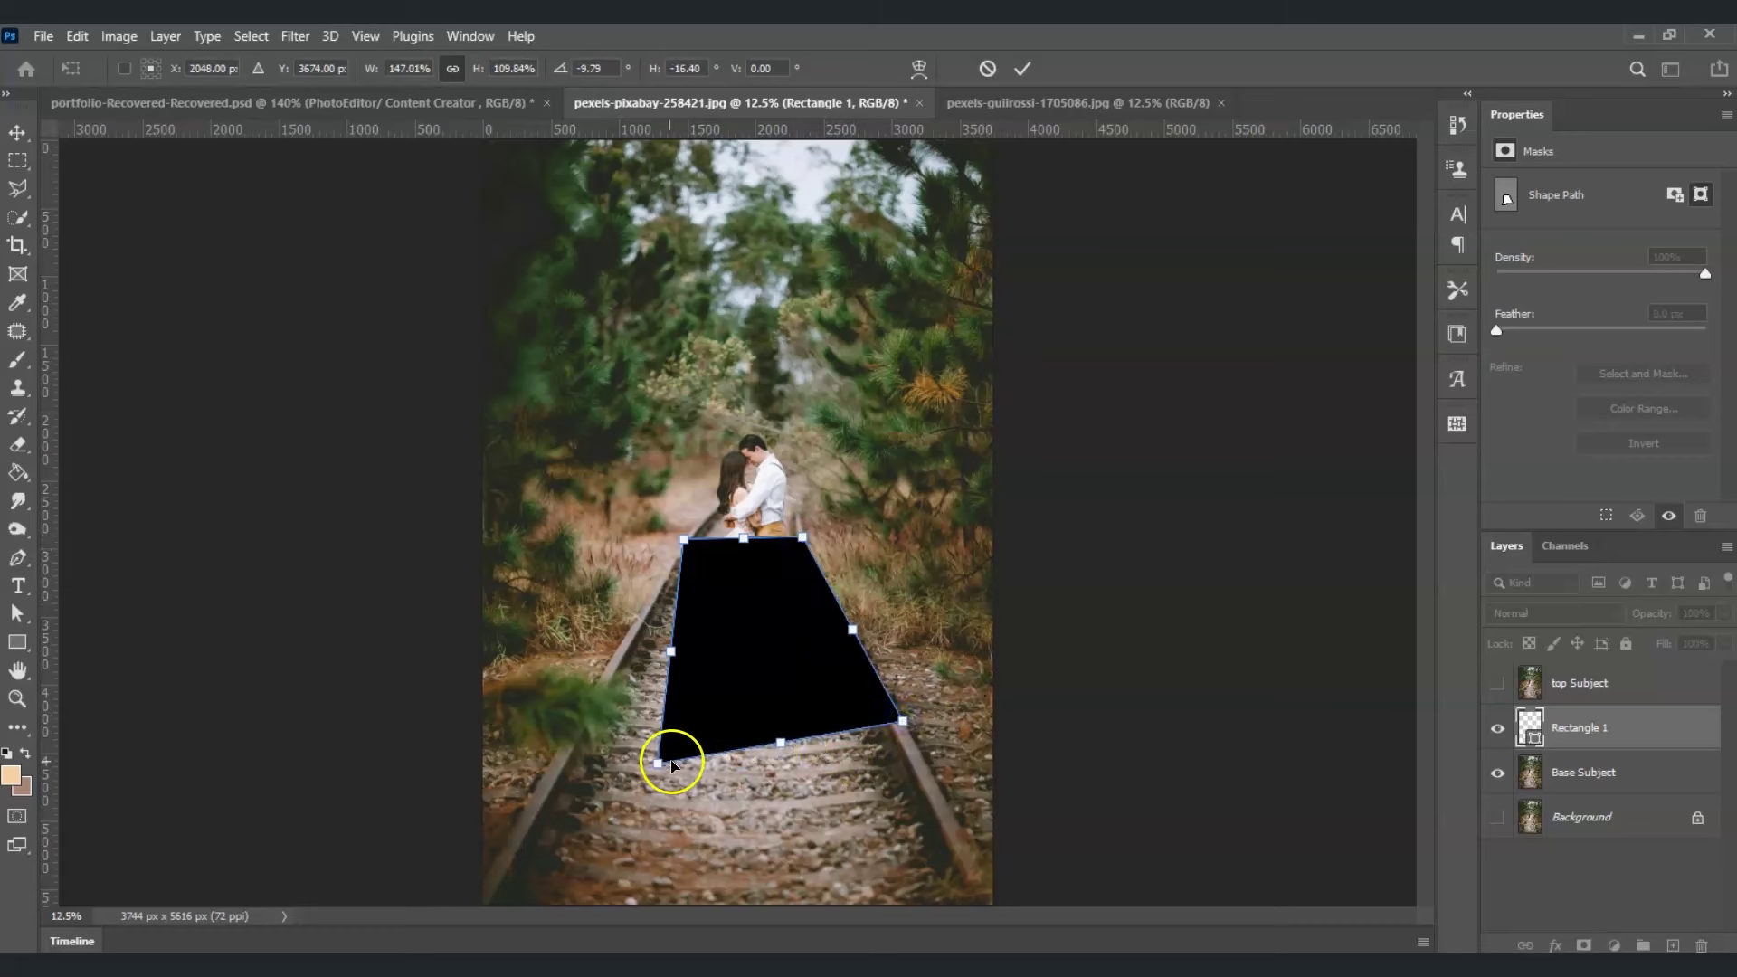
left_click_drag(657, 763, 600, 672)
left_click_drag(903, 719, 875, 671)
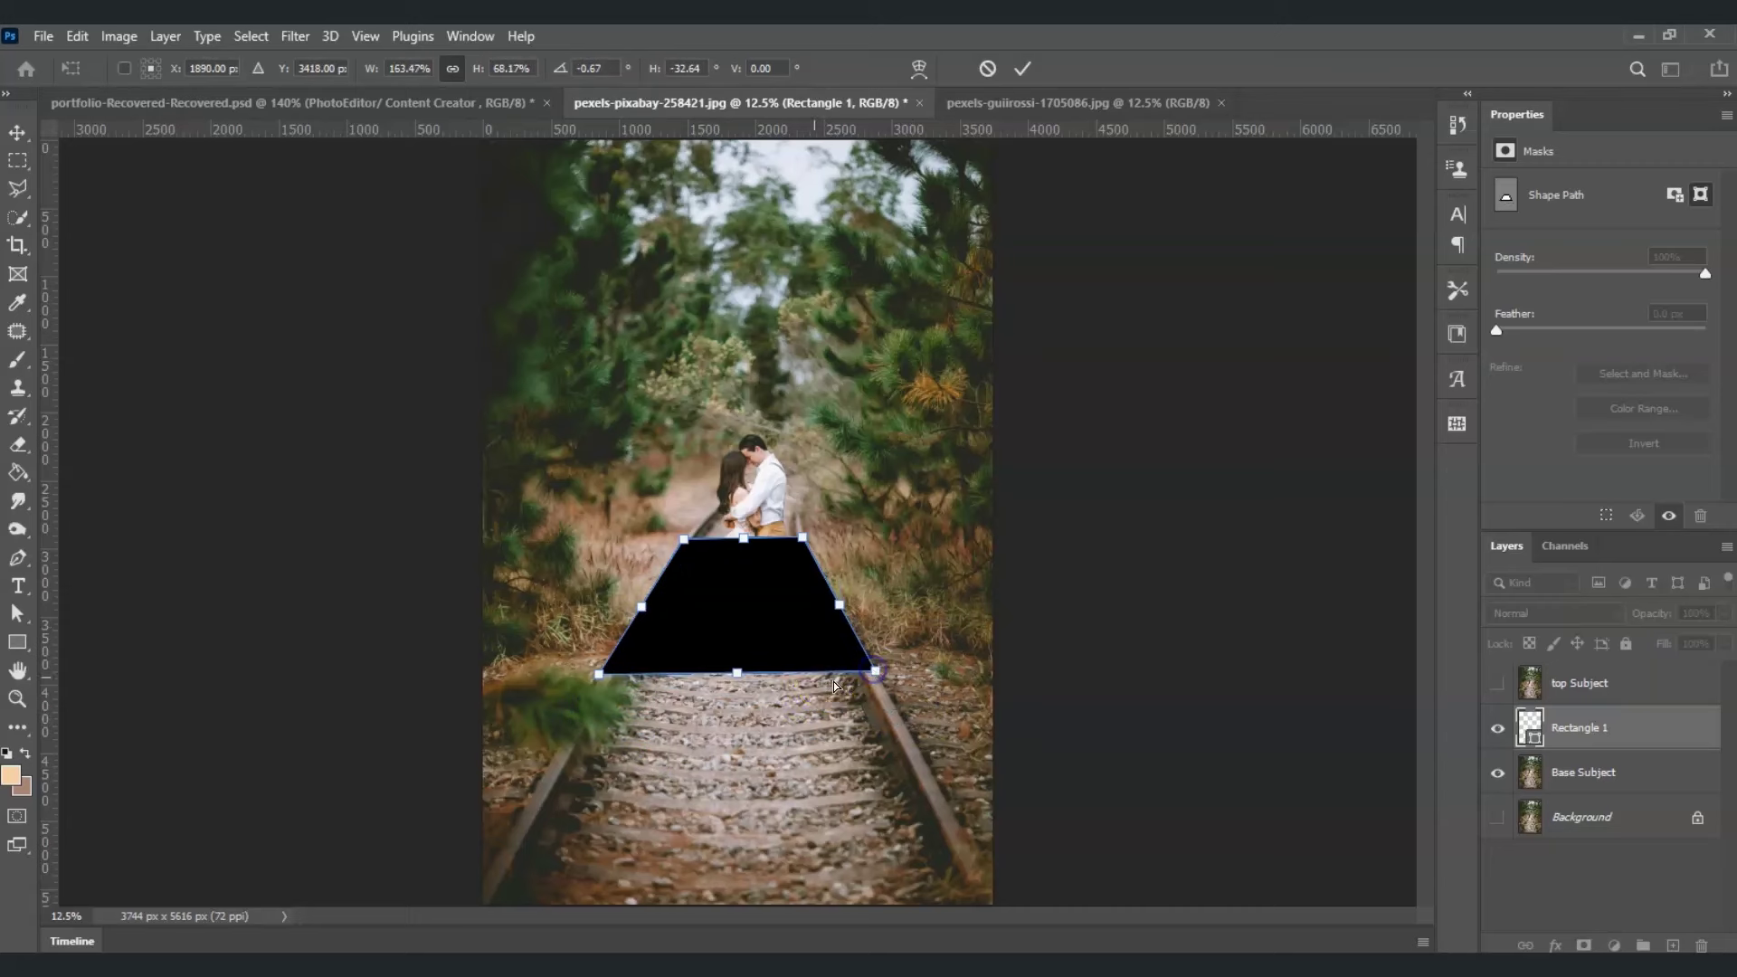
left_click_drag(743, 538, 761, 525)
left_click(758, 603)
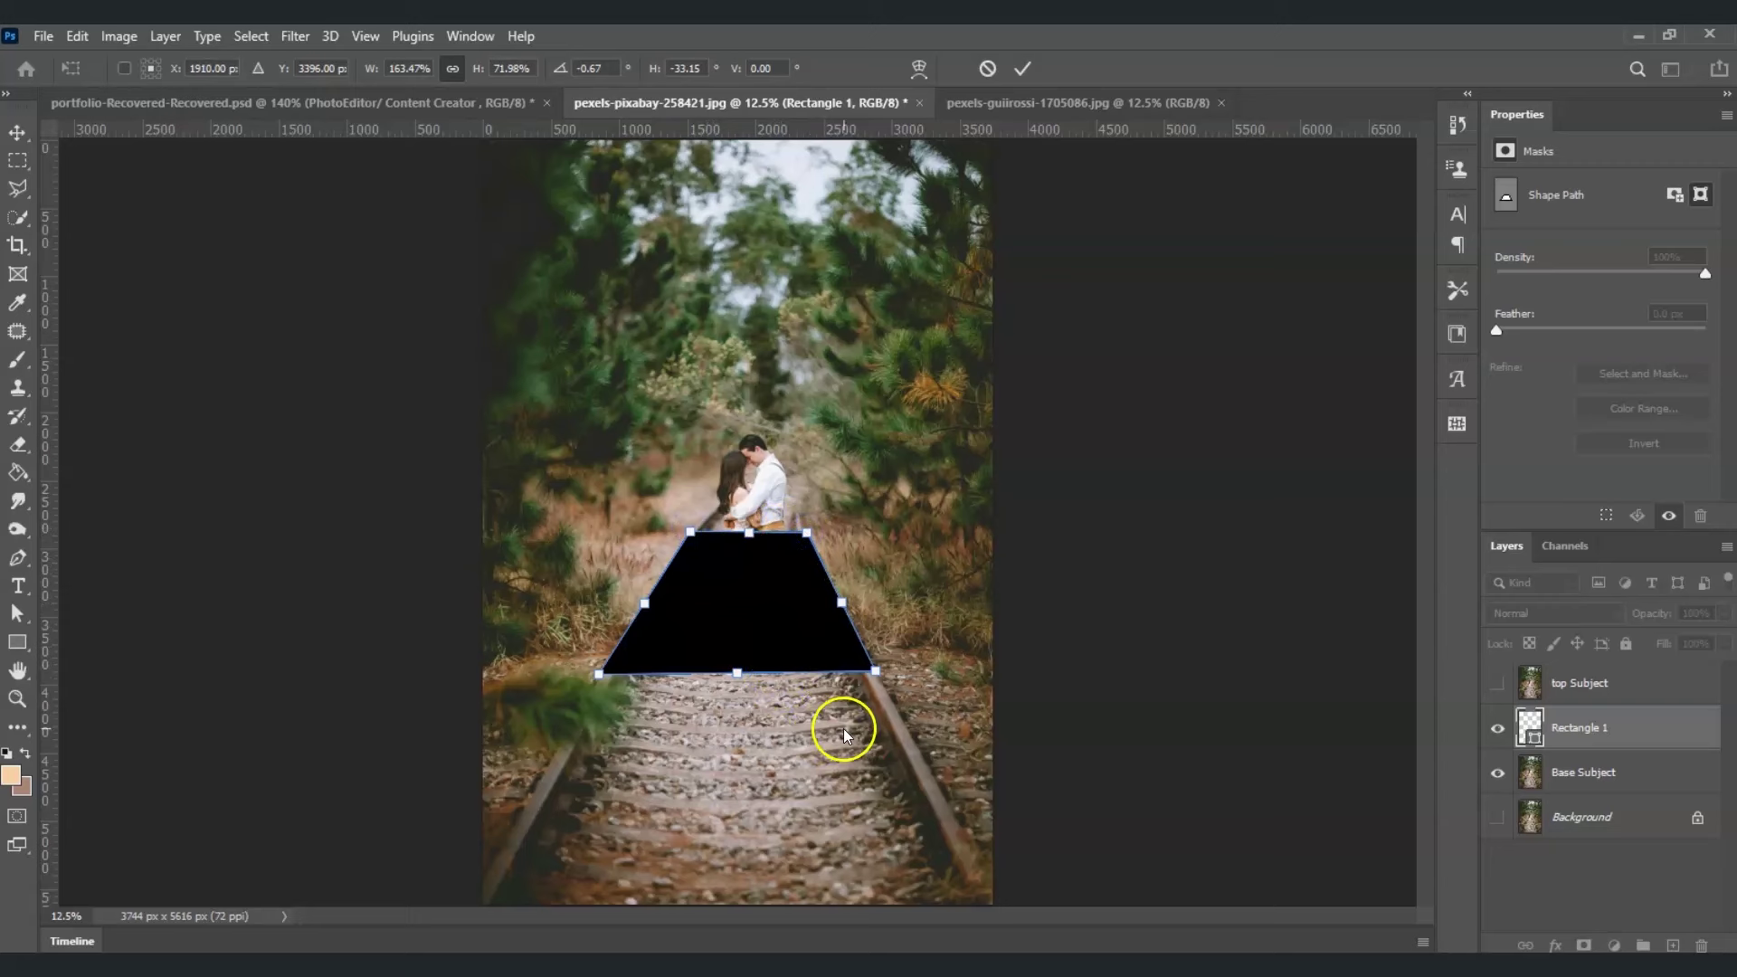
double_click(864, 588)
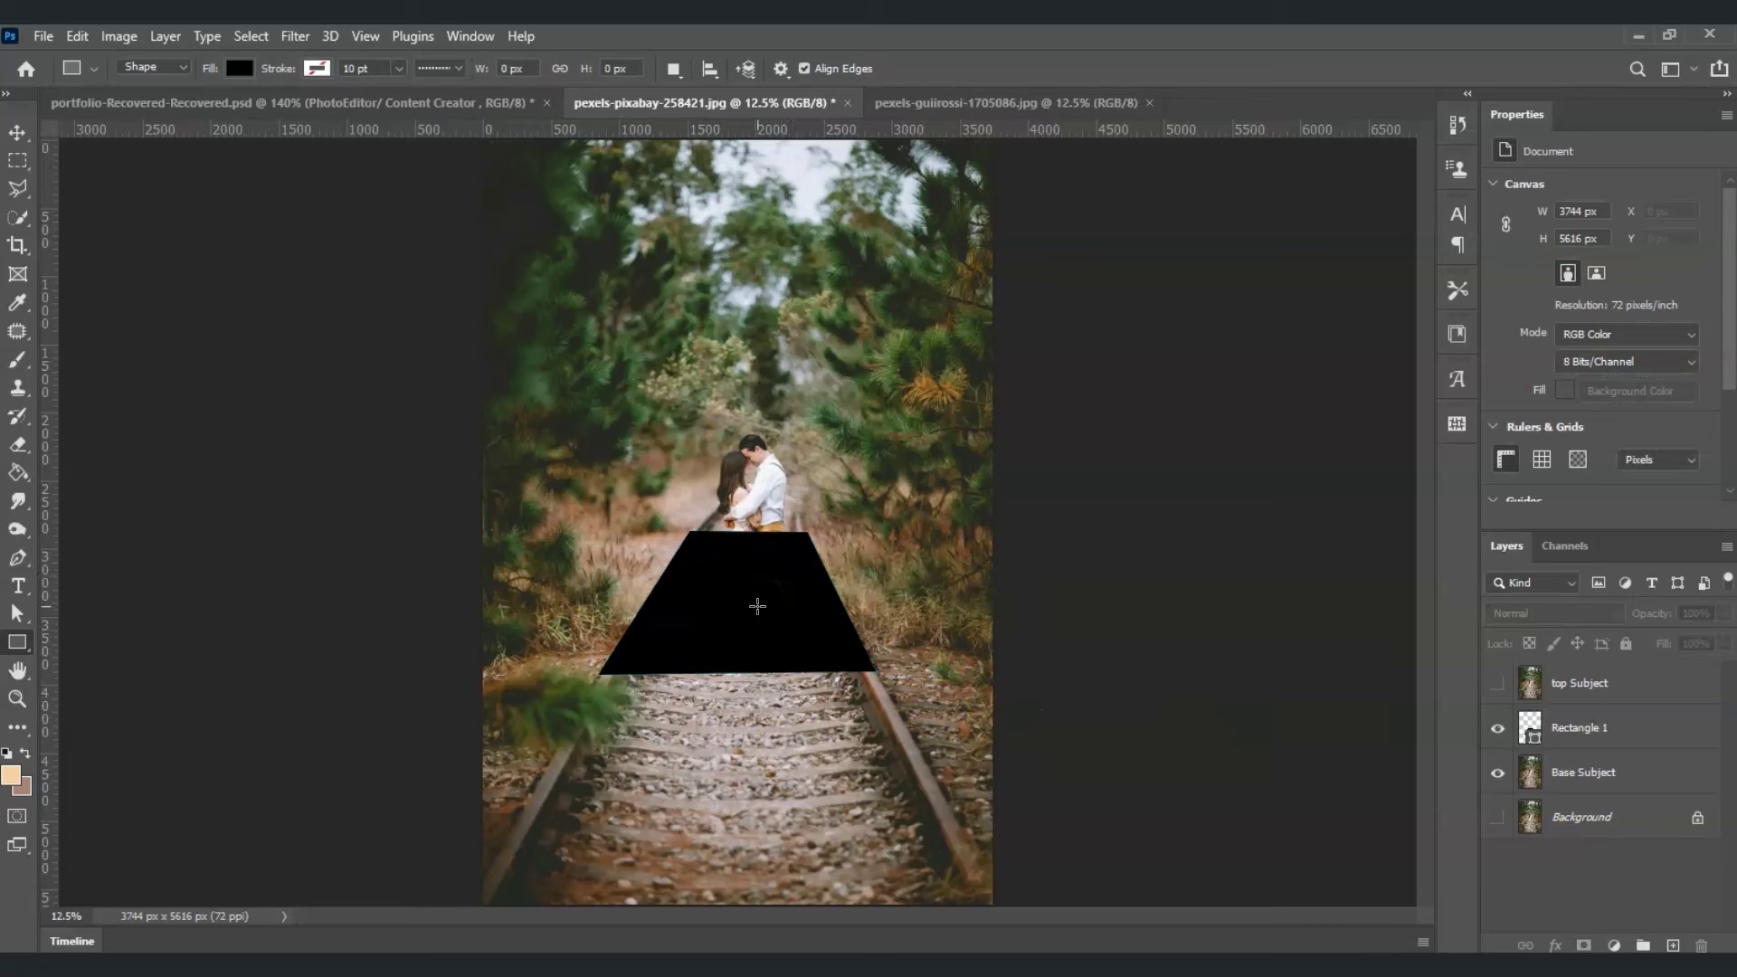
- Duplicate Rectangle 1 and move both rectangle layers below Base Subject
left_click(1590, 740)
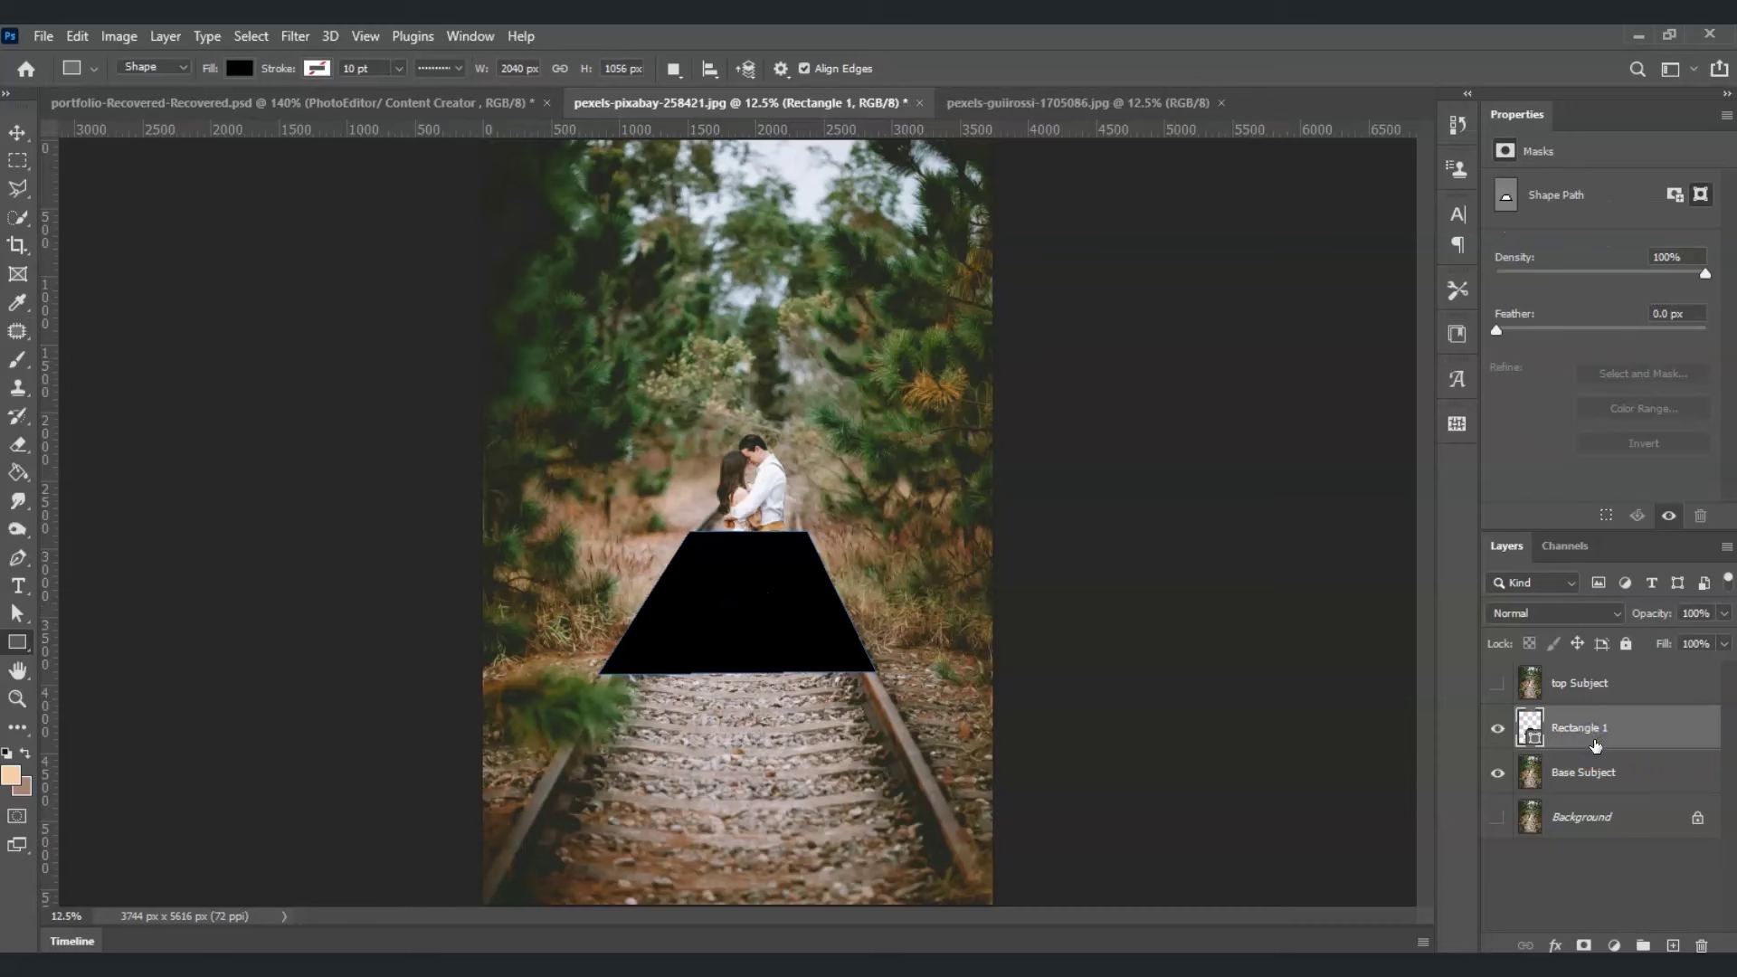
key("ctrl+j")
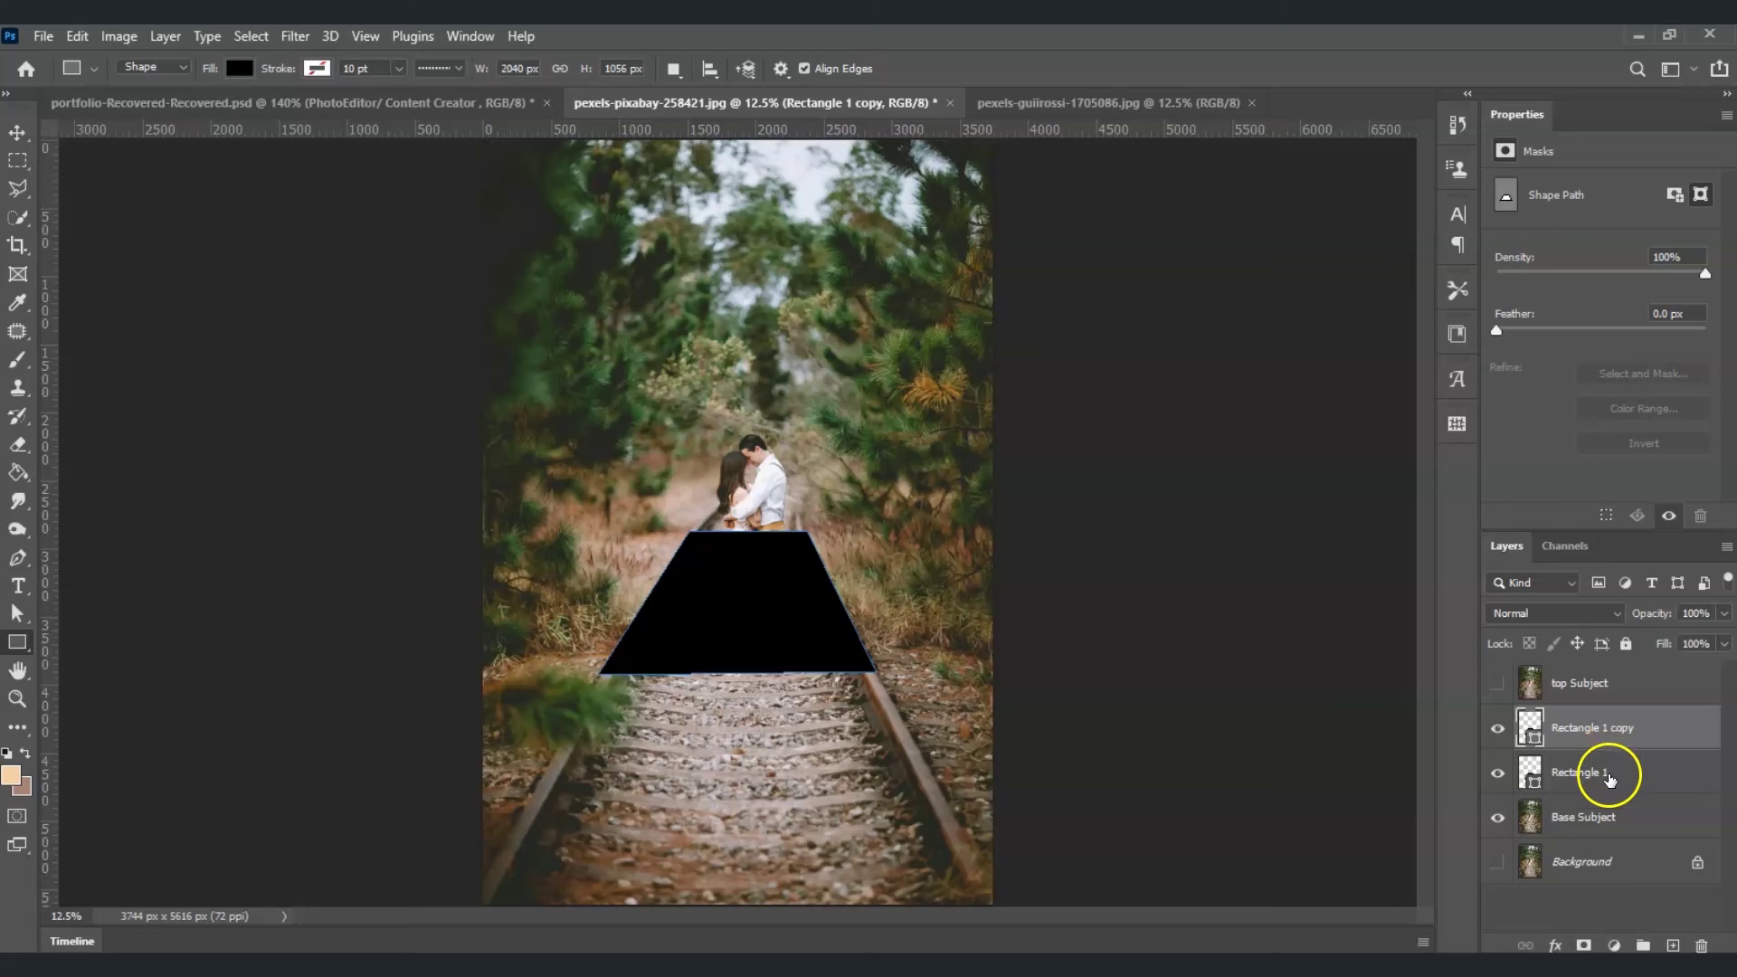
left_click(1606, 774)
left_click(1601, 734)
left_click_drag(1601, 734, 1596, 782)
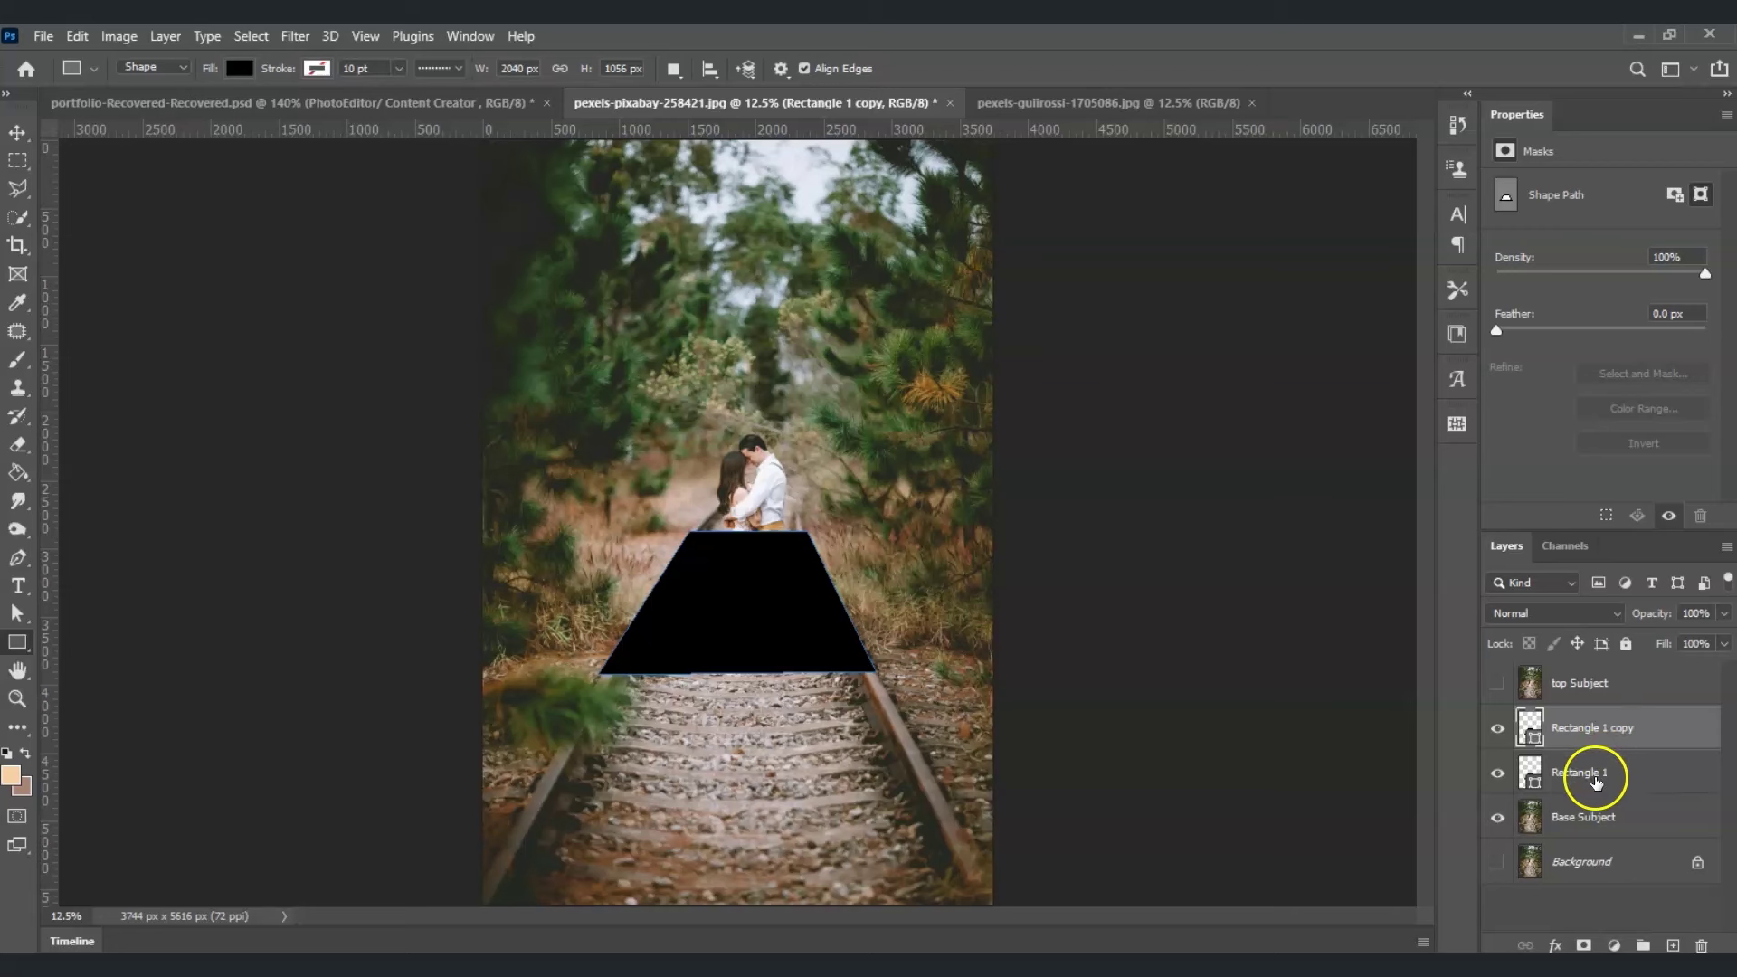
left_click(1596, 779, "shift")
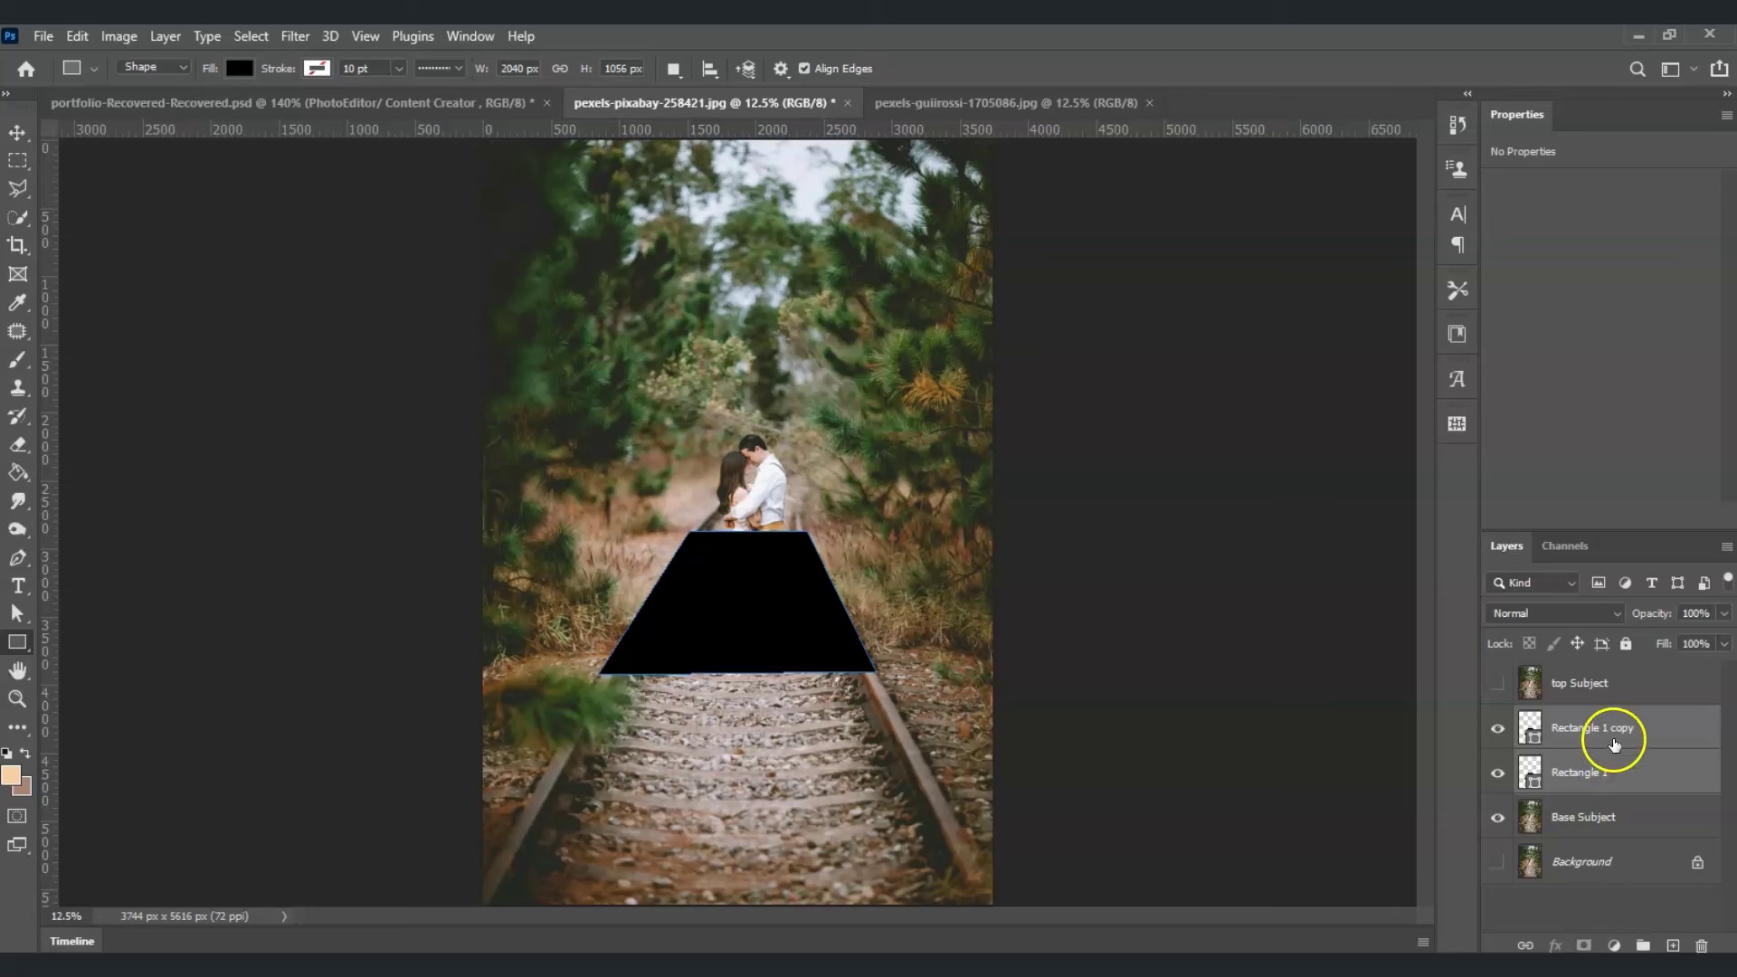
left_click_drag(1611, 728, 1611, 841)
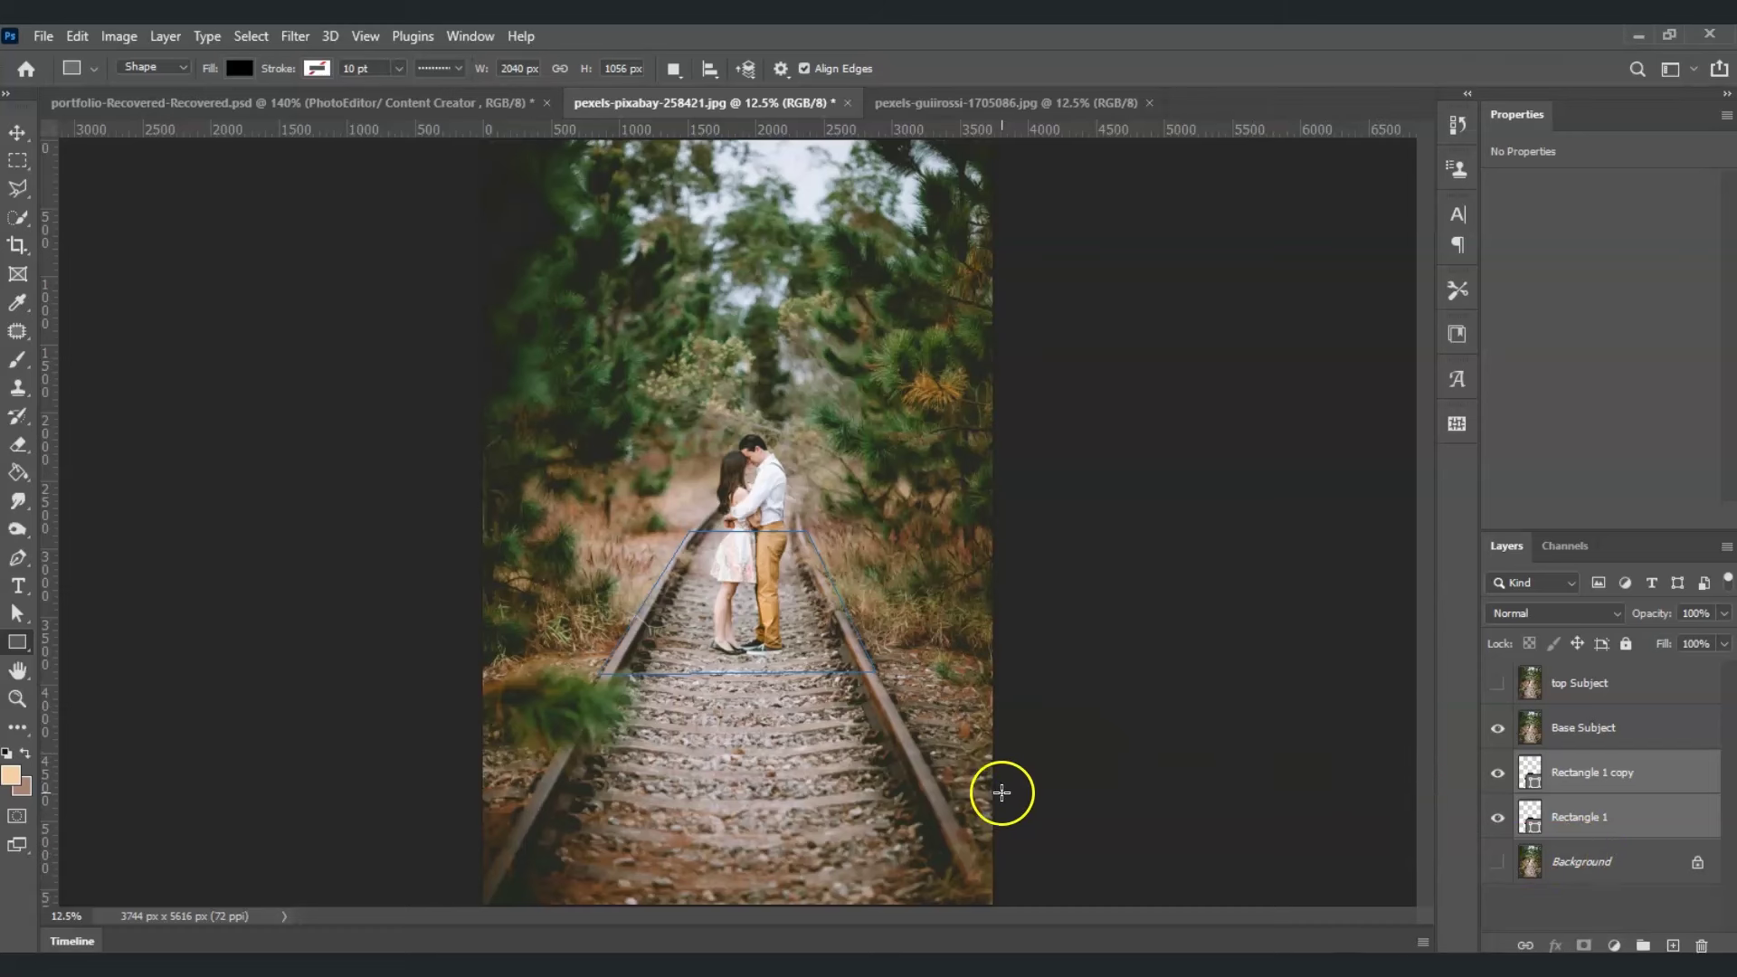
left_click(1592, 900)
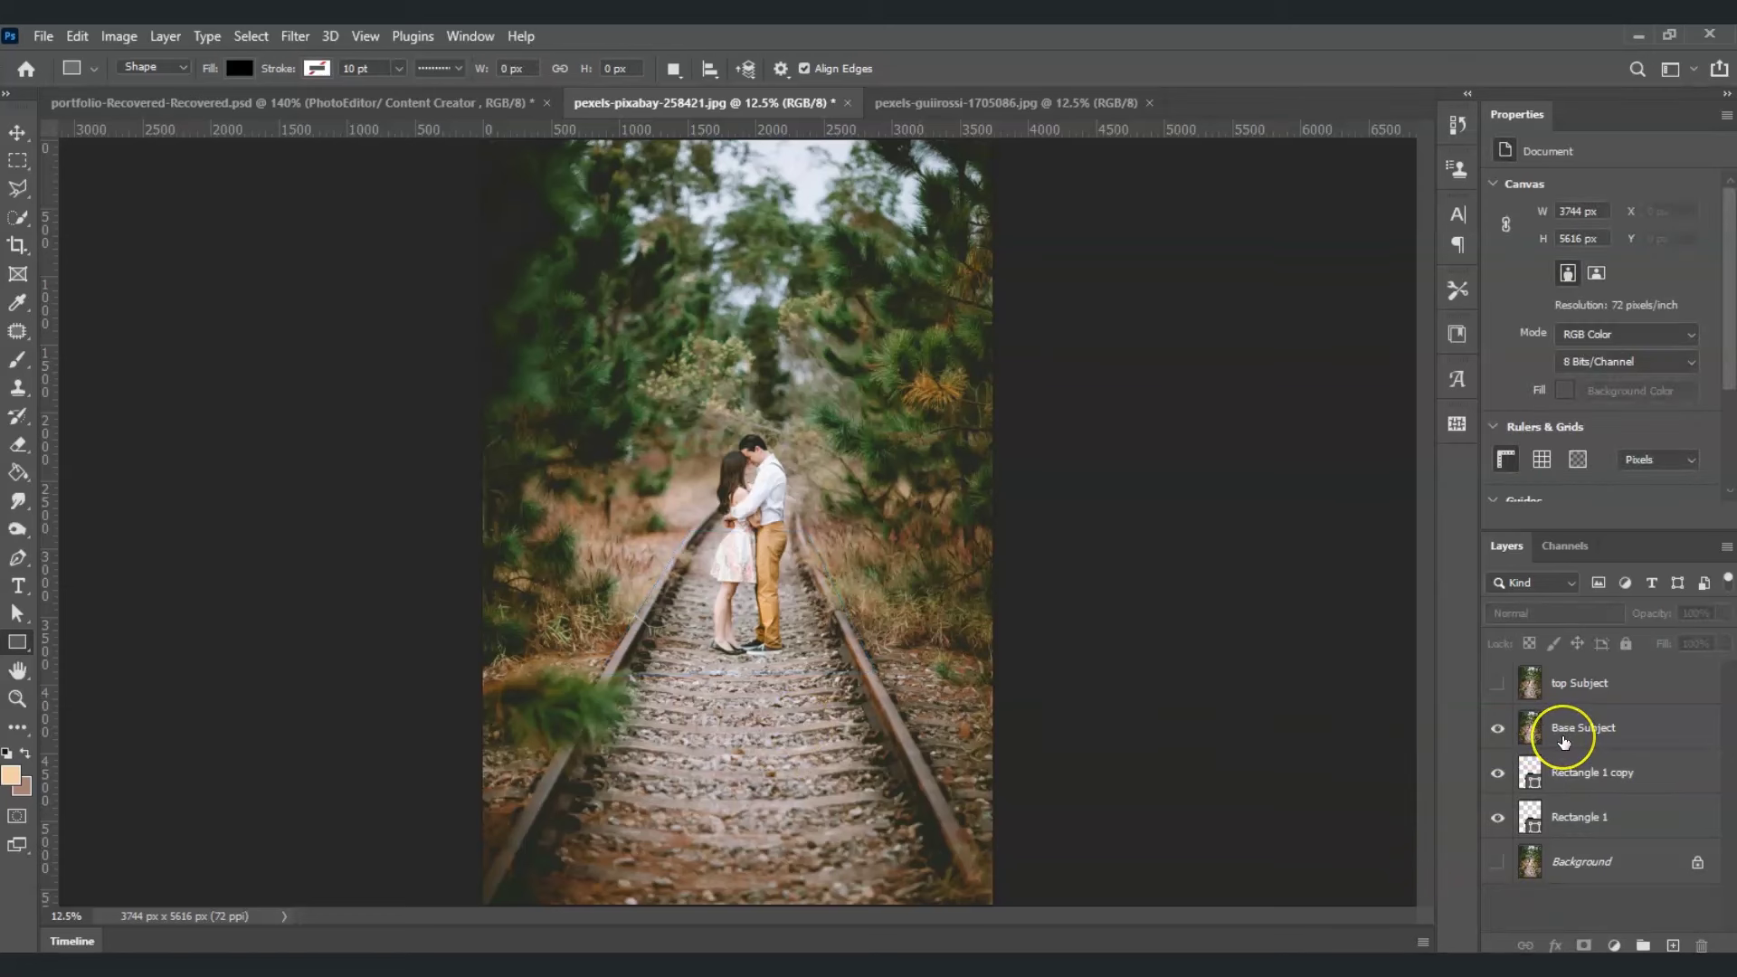
- Create a clipping mask of Base Subject onto Rectangle 1 copy
left_click(1578, 735)
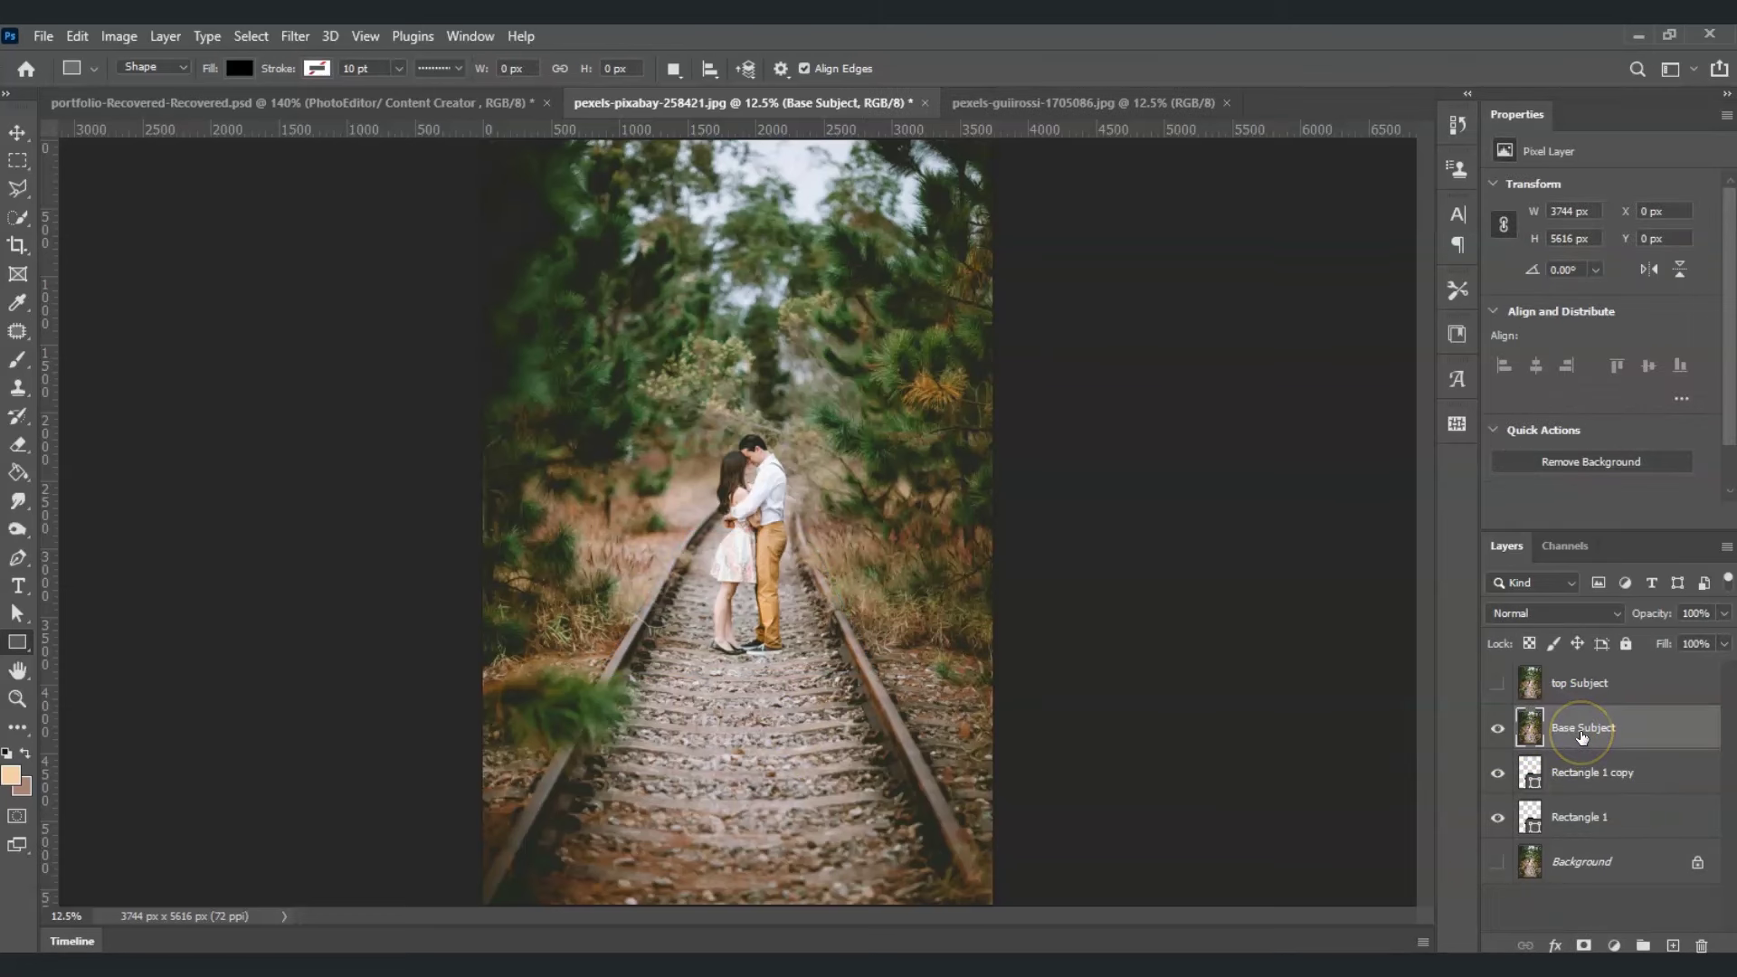
right_click(1581, 732)
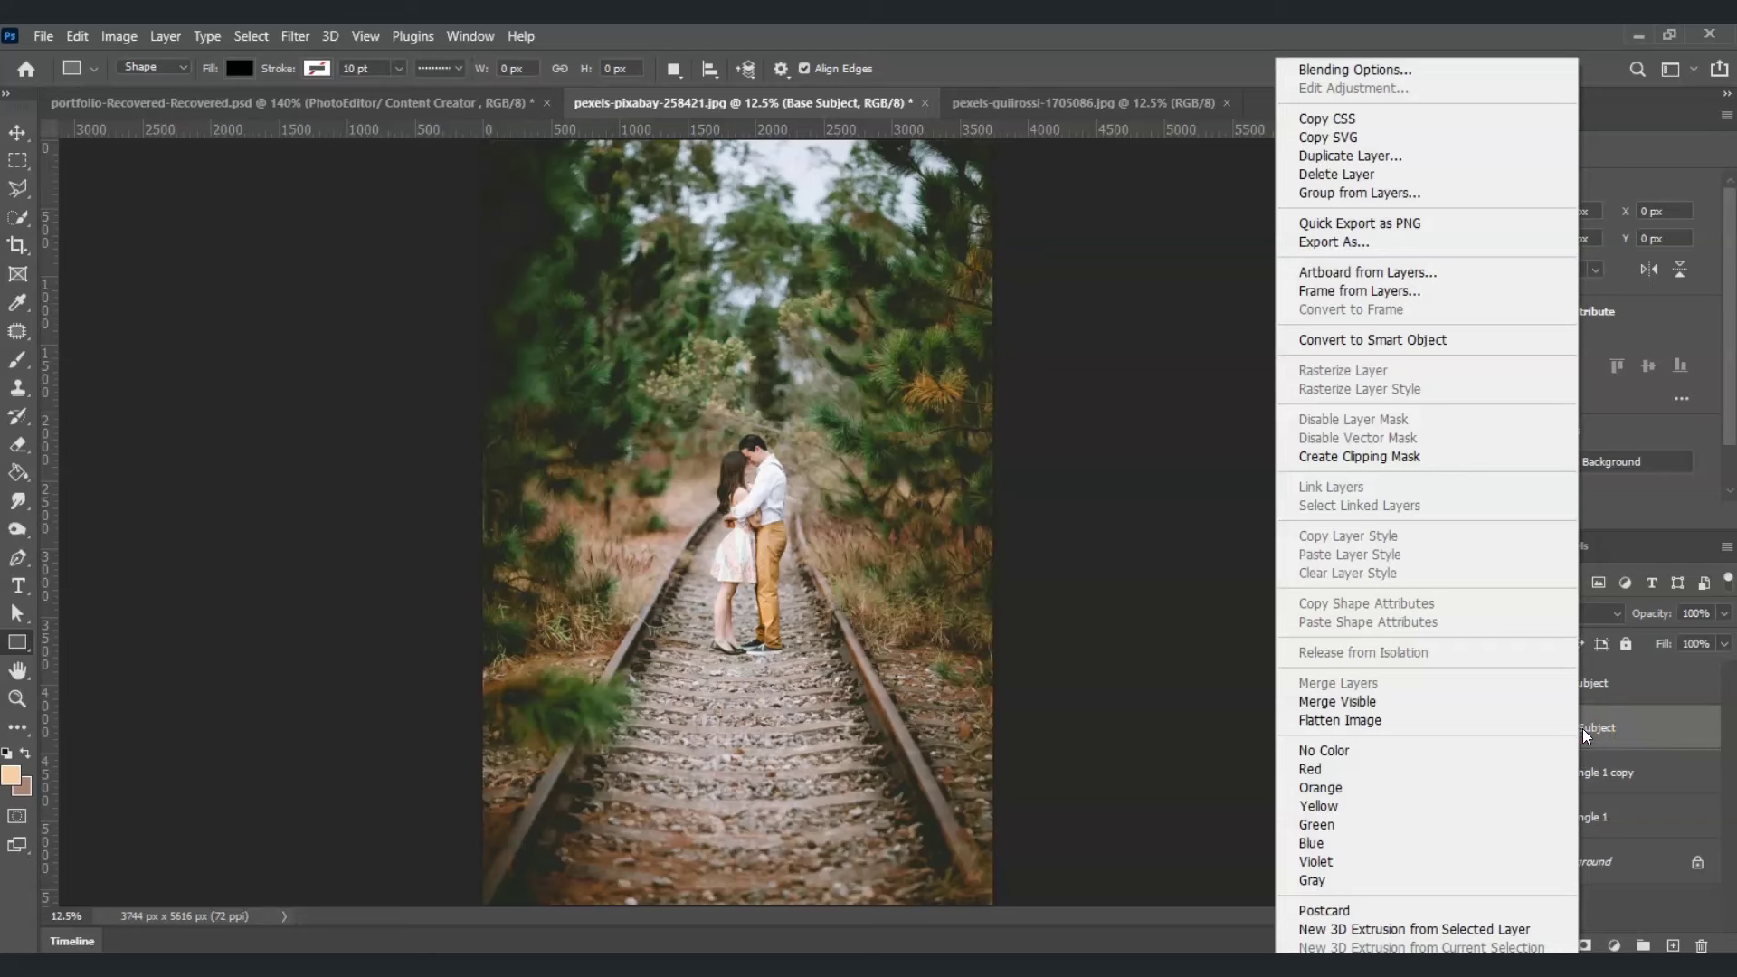
left_click(1393, 457)
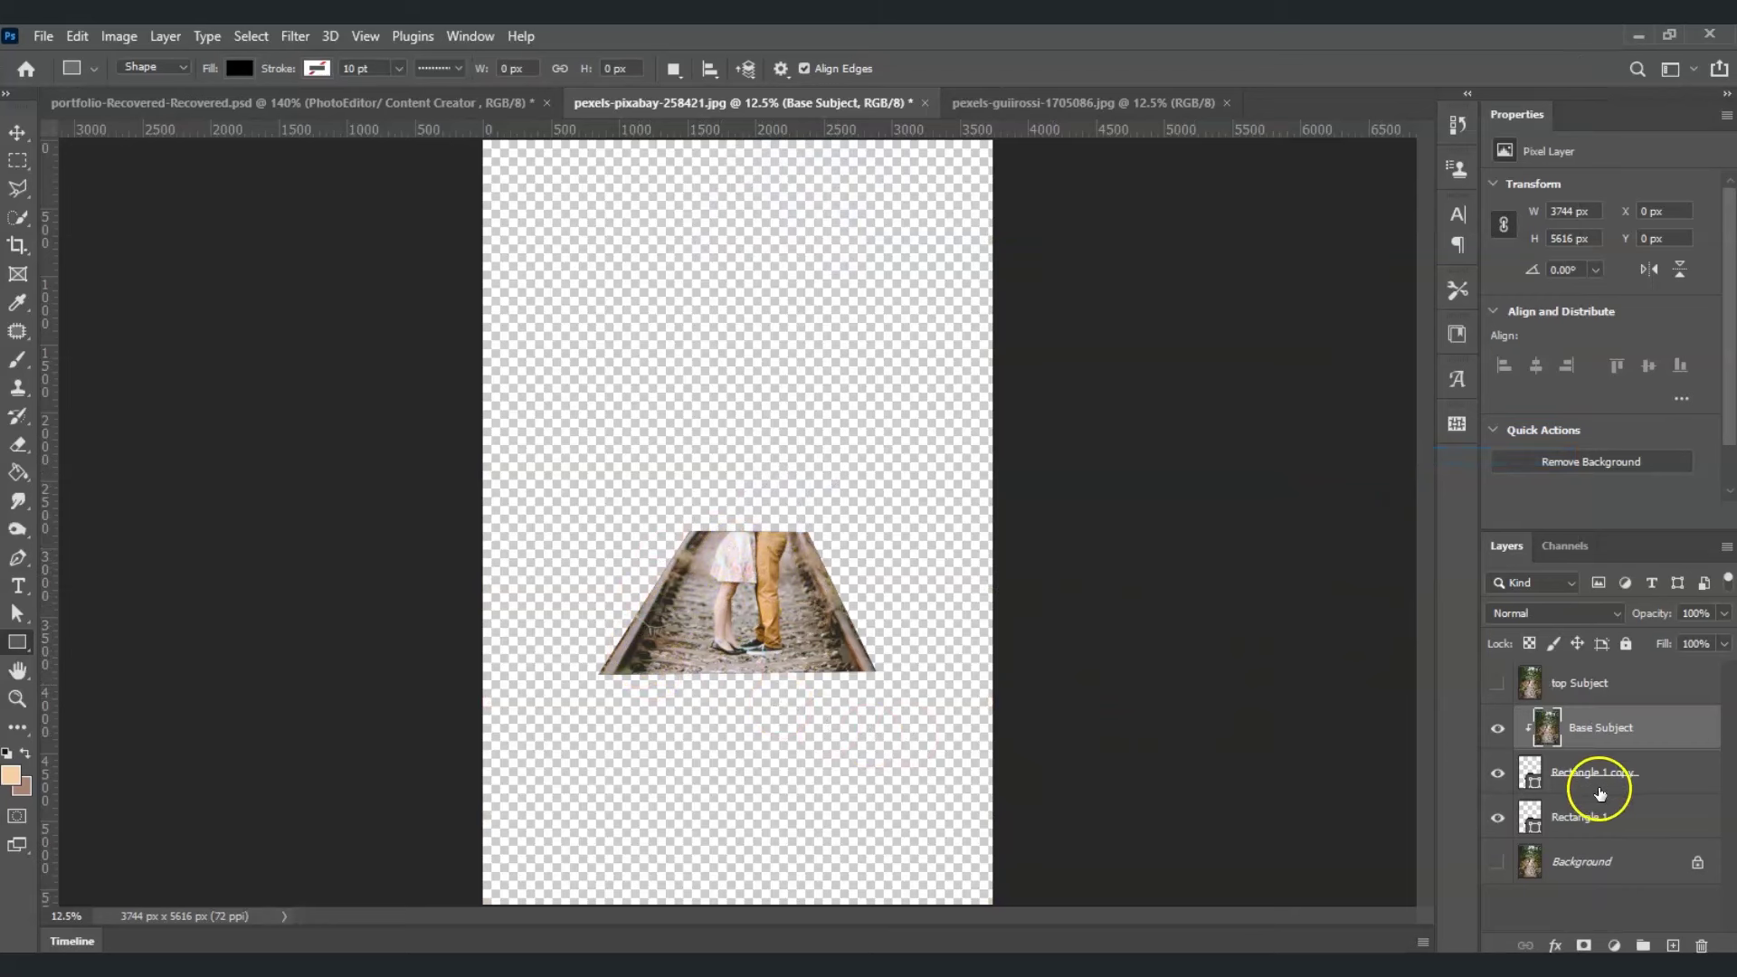
- Rename Rectangle 1 copy to 'Frame' and Rectangle 1 to 'shadow frame', then select Frame
double_click(1634, 778)
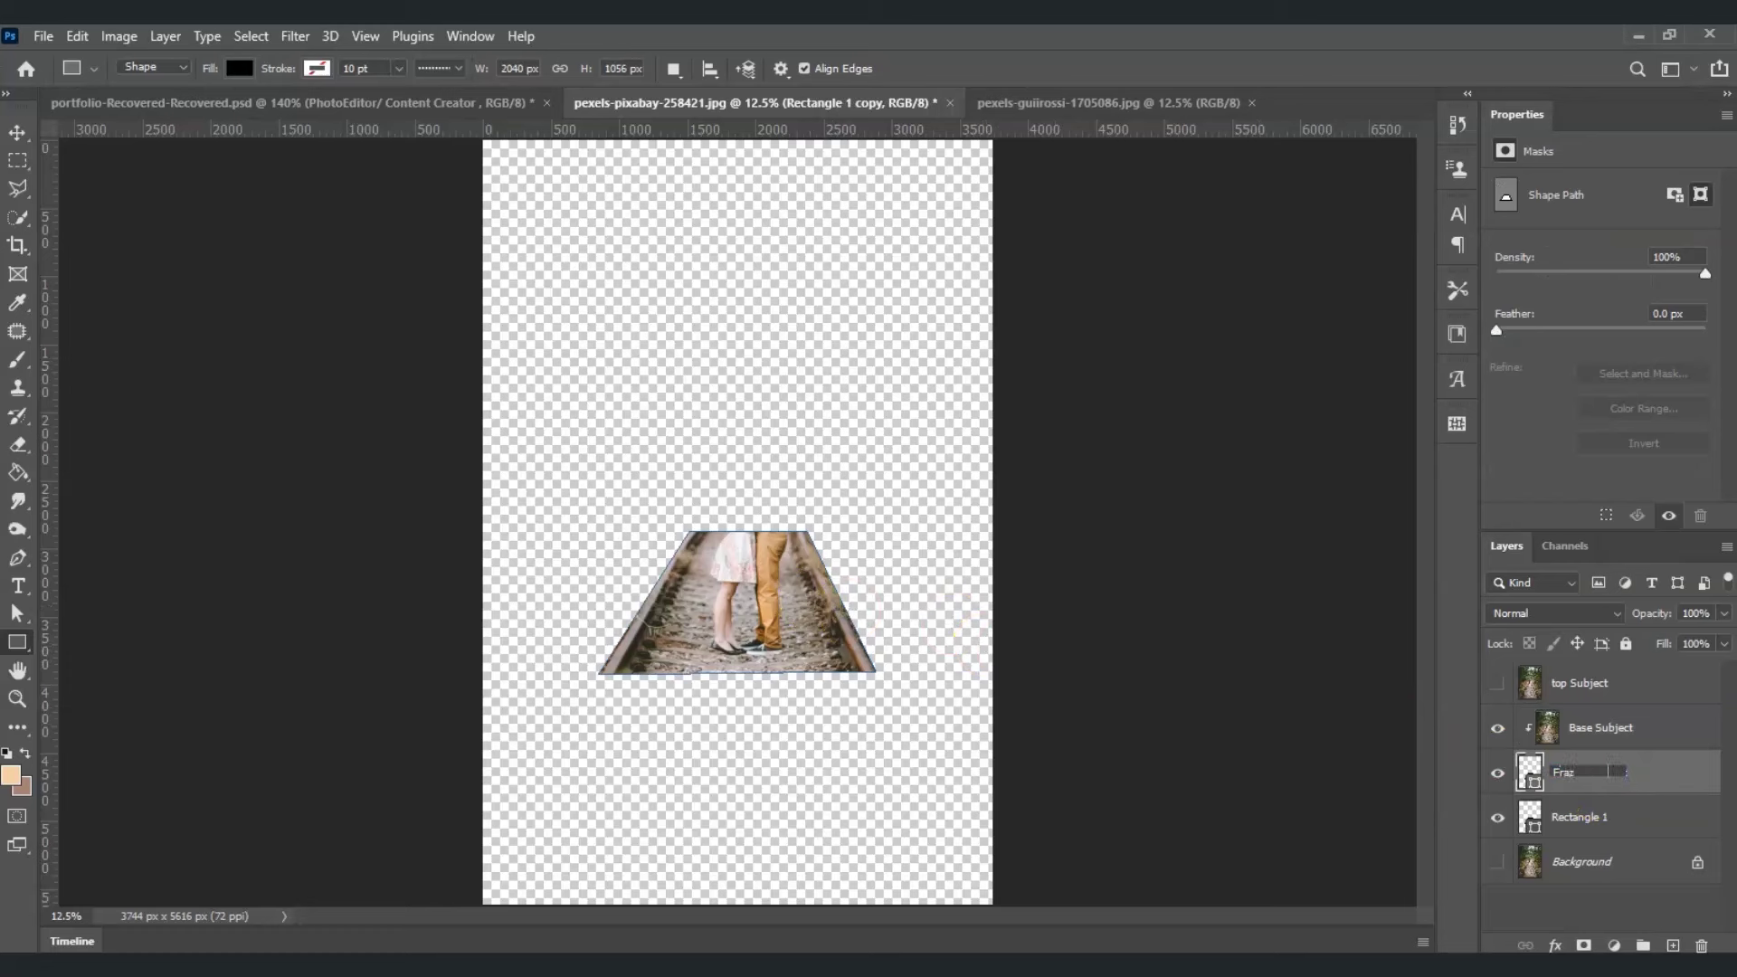
type("Frame")
left_click(1673, 830)
double_click(1573, 813)
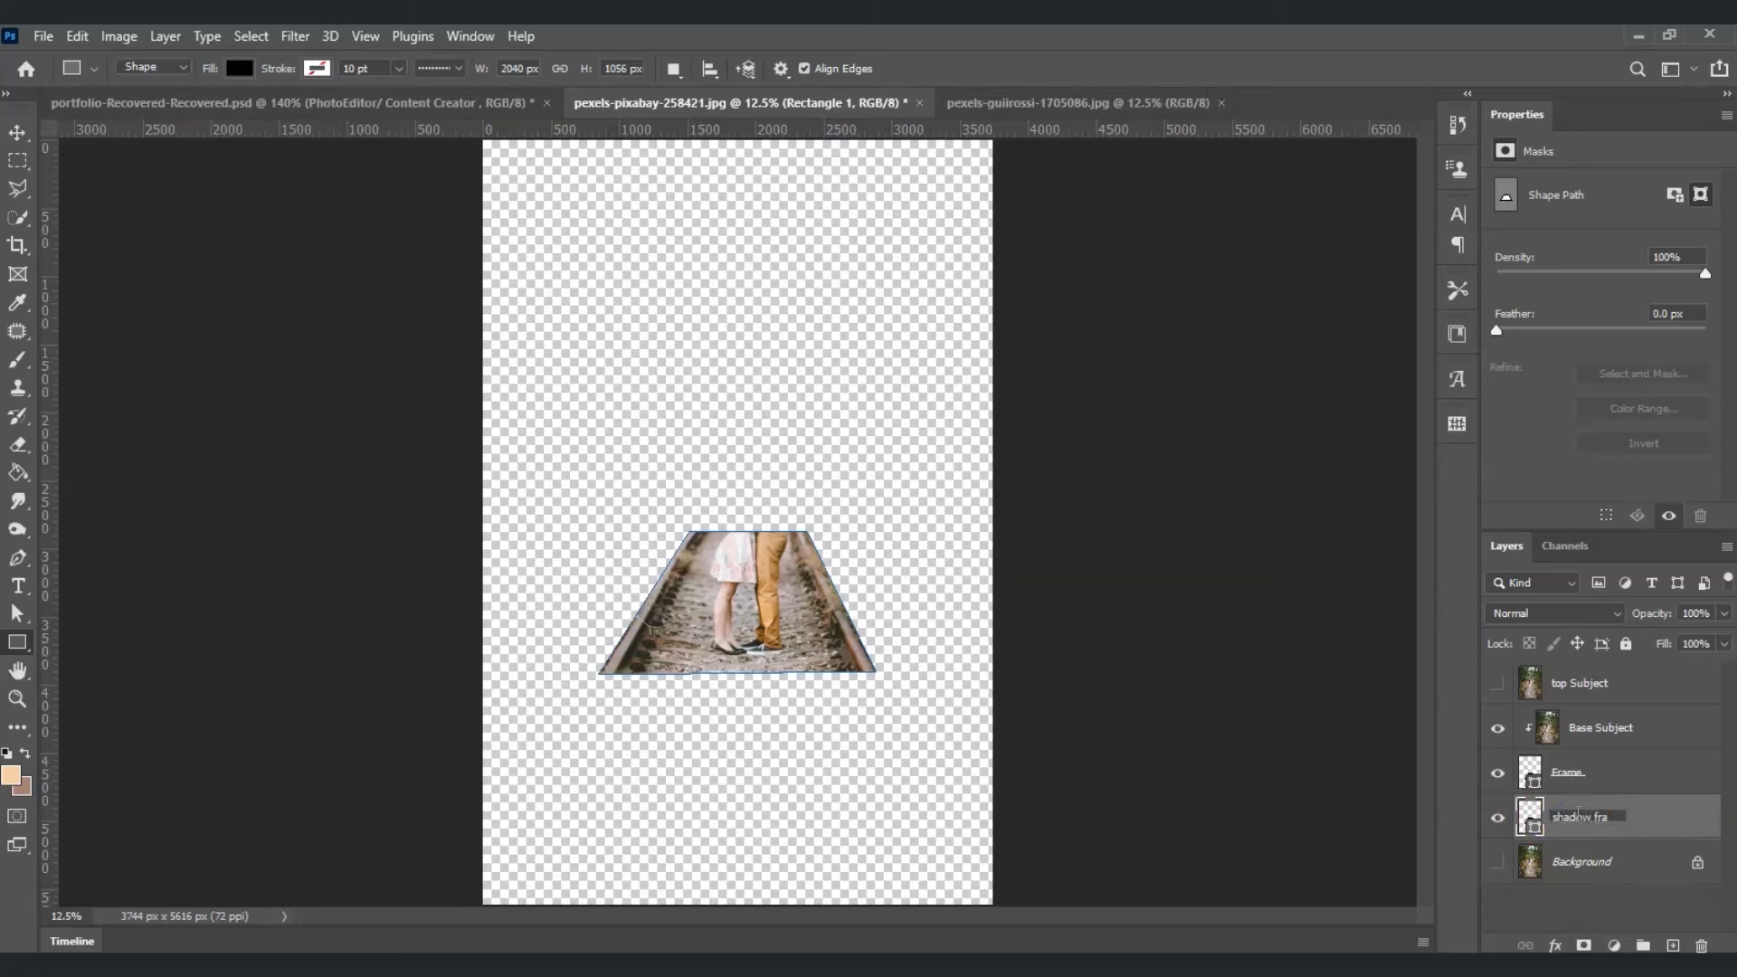
left_click(1622, 914)
left_click(1550, 891)
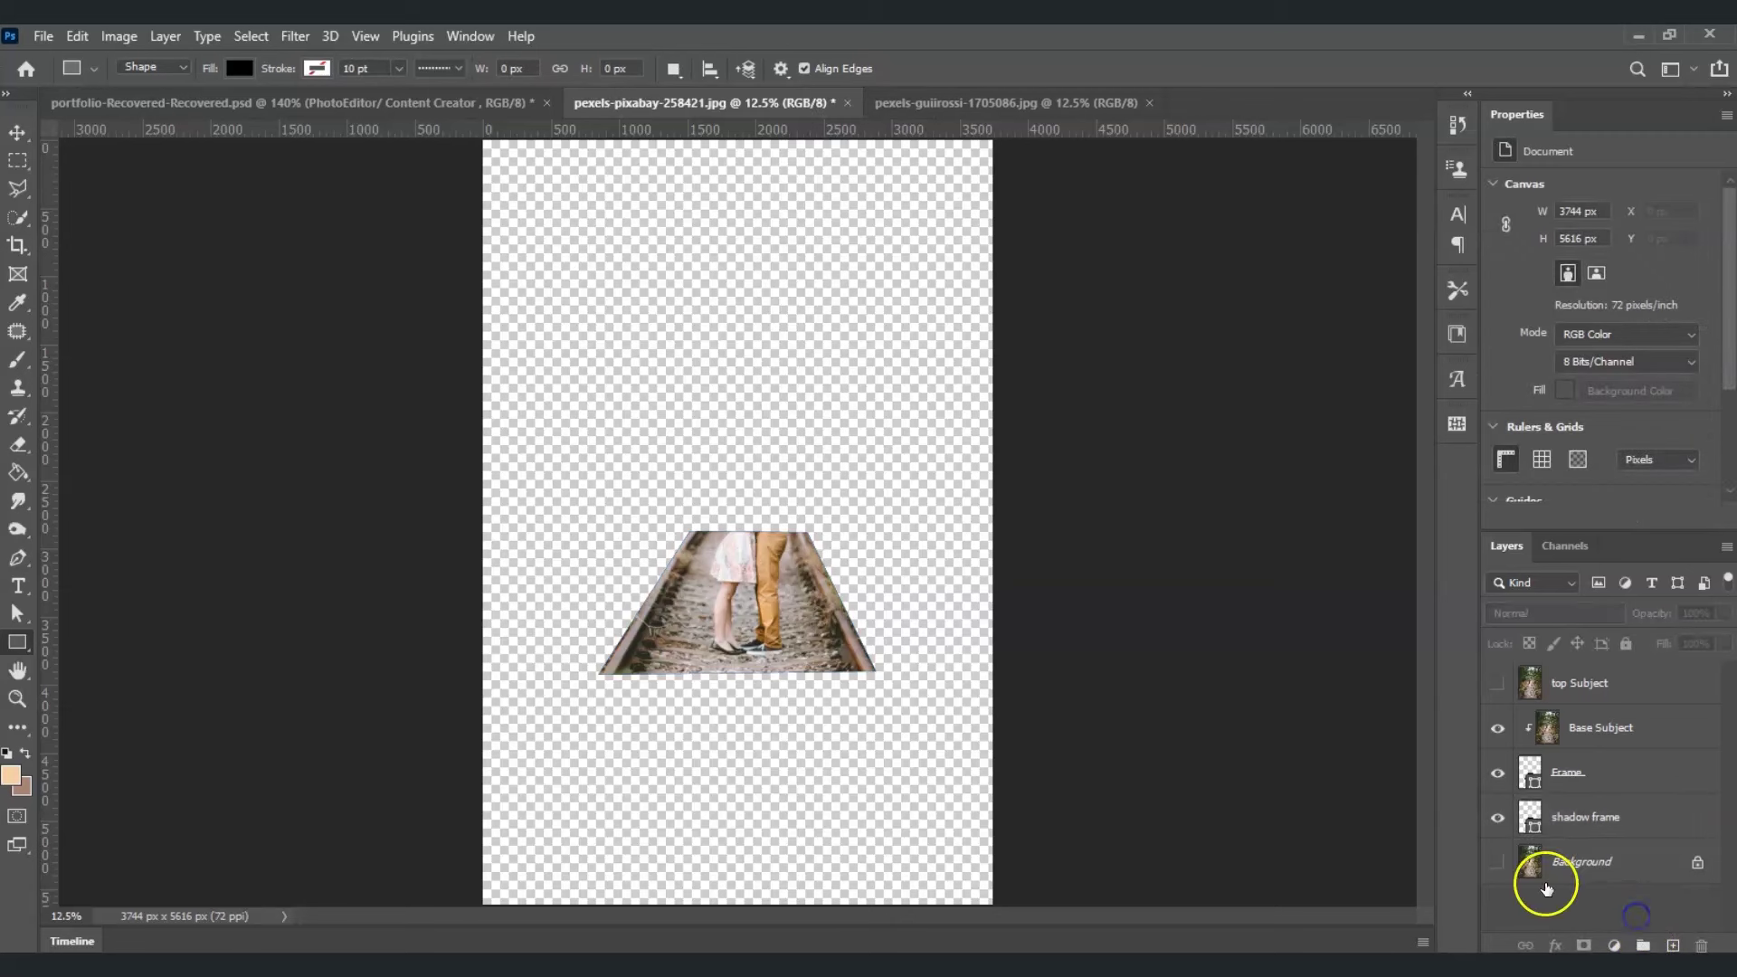
left_click(1622, 784)
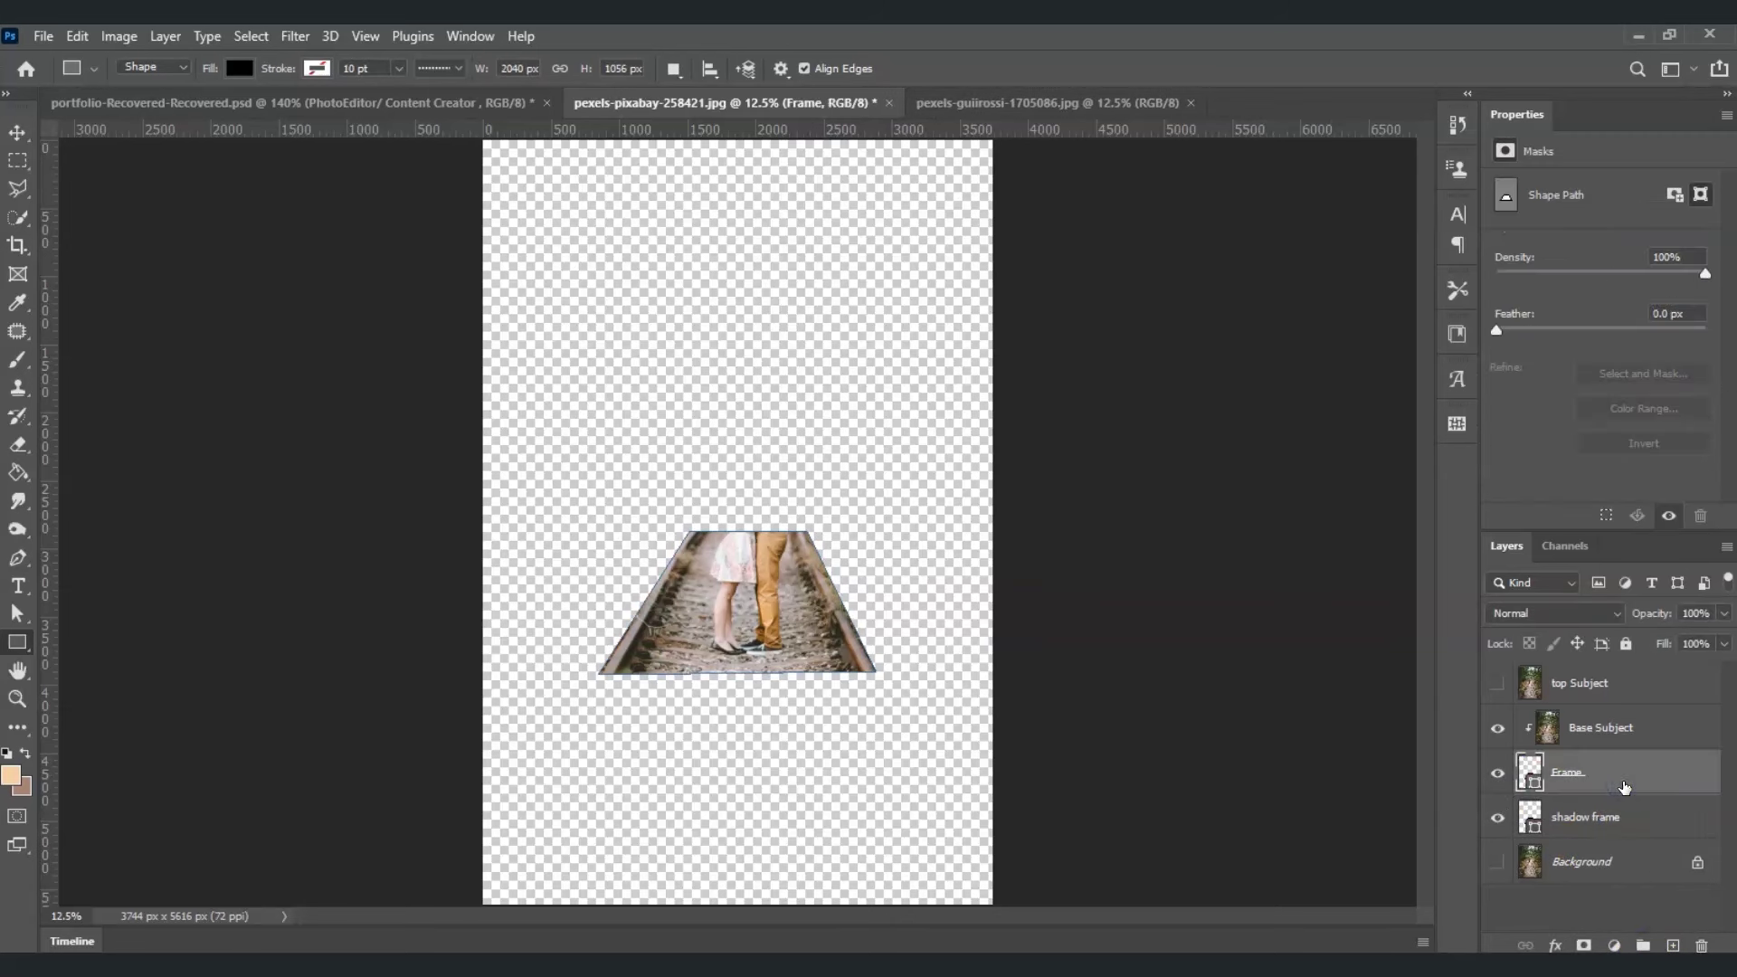
- Warp the Frame shape, bending both bottom corners upward into a curve
key("ctrl+t")
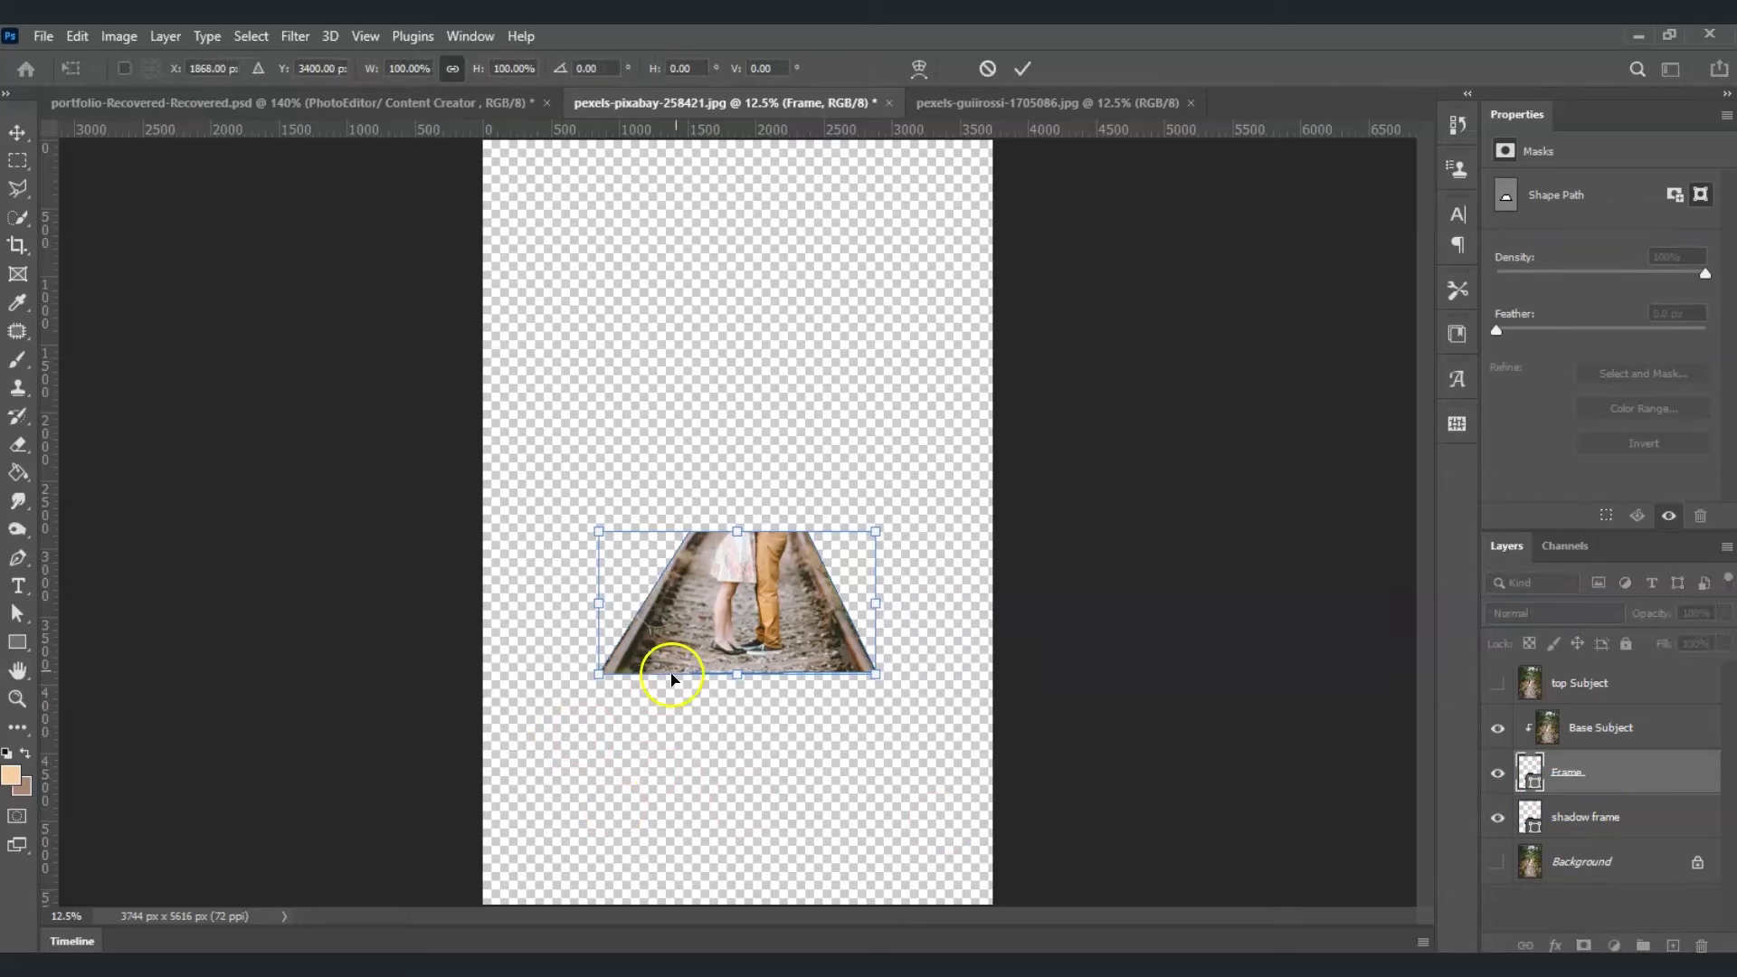
right_click(710, 623)
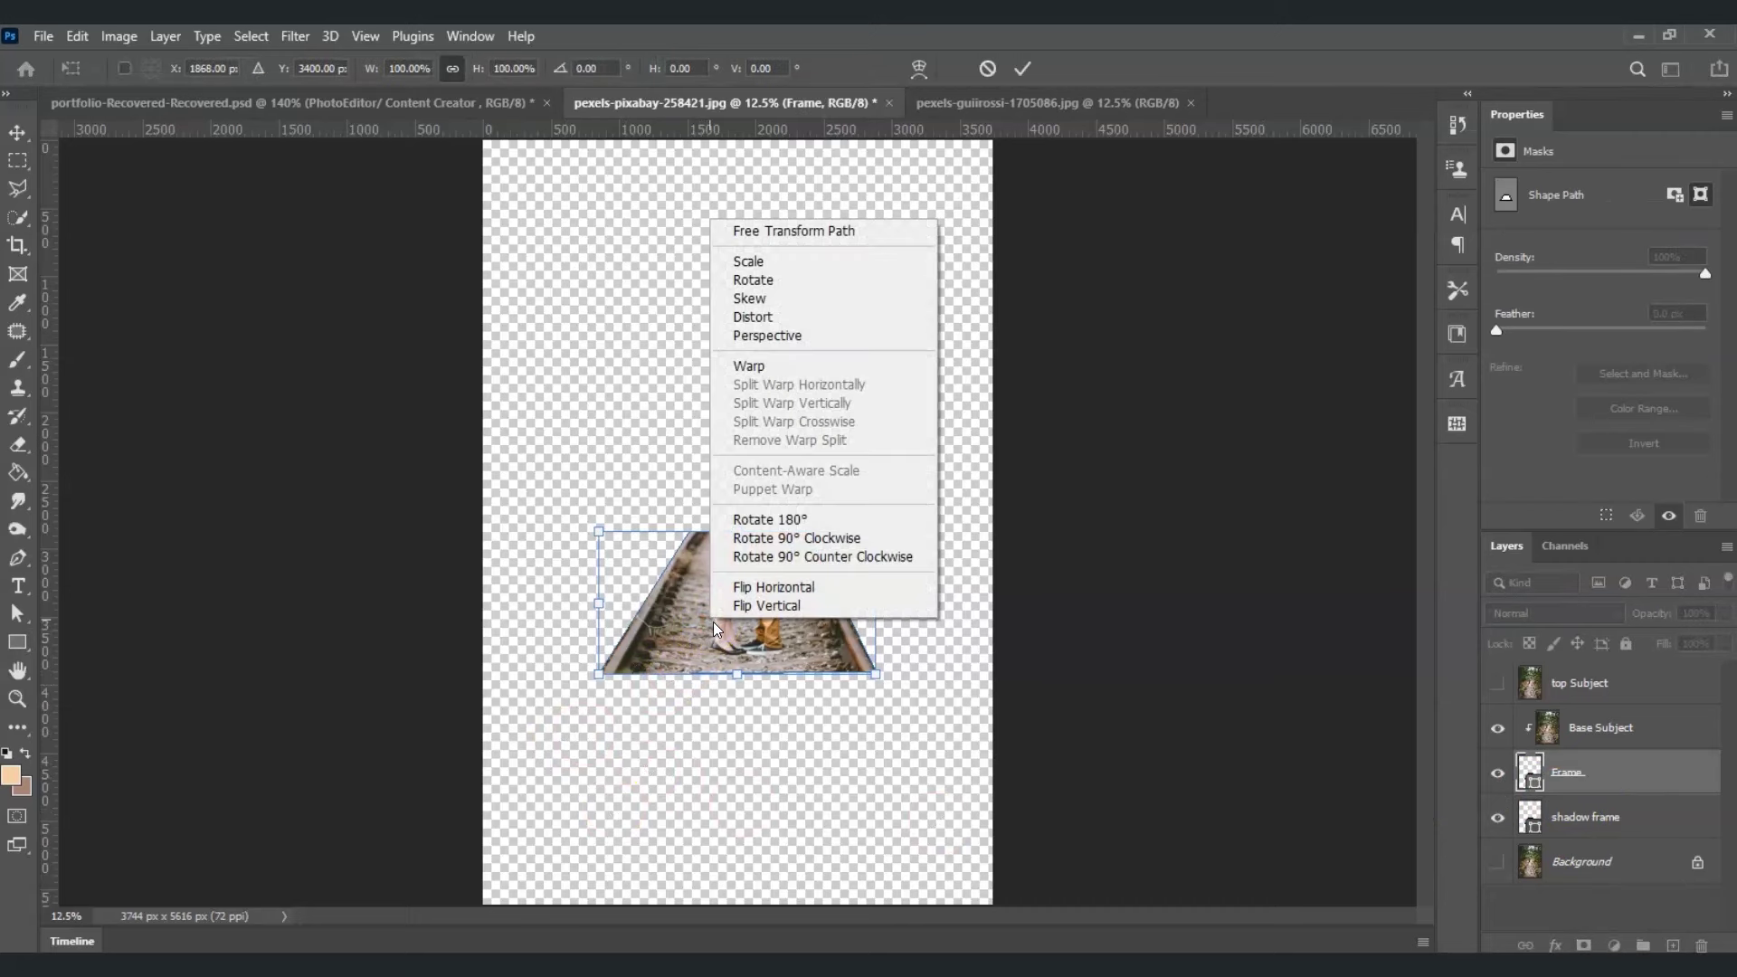
left_click(746, 367)
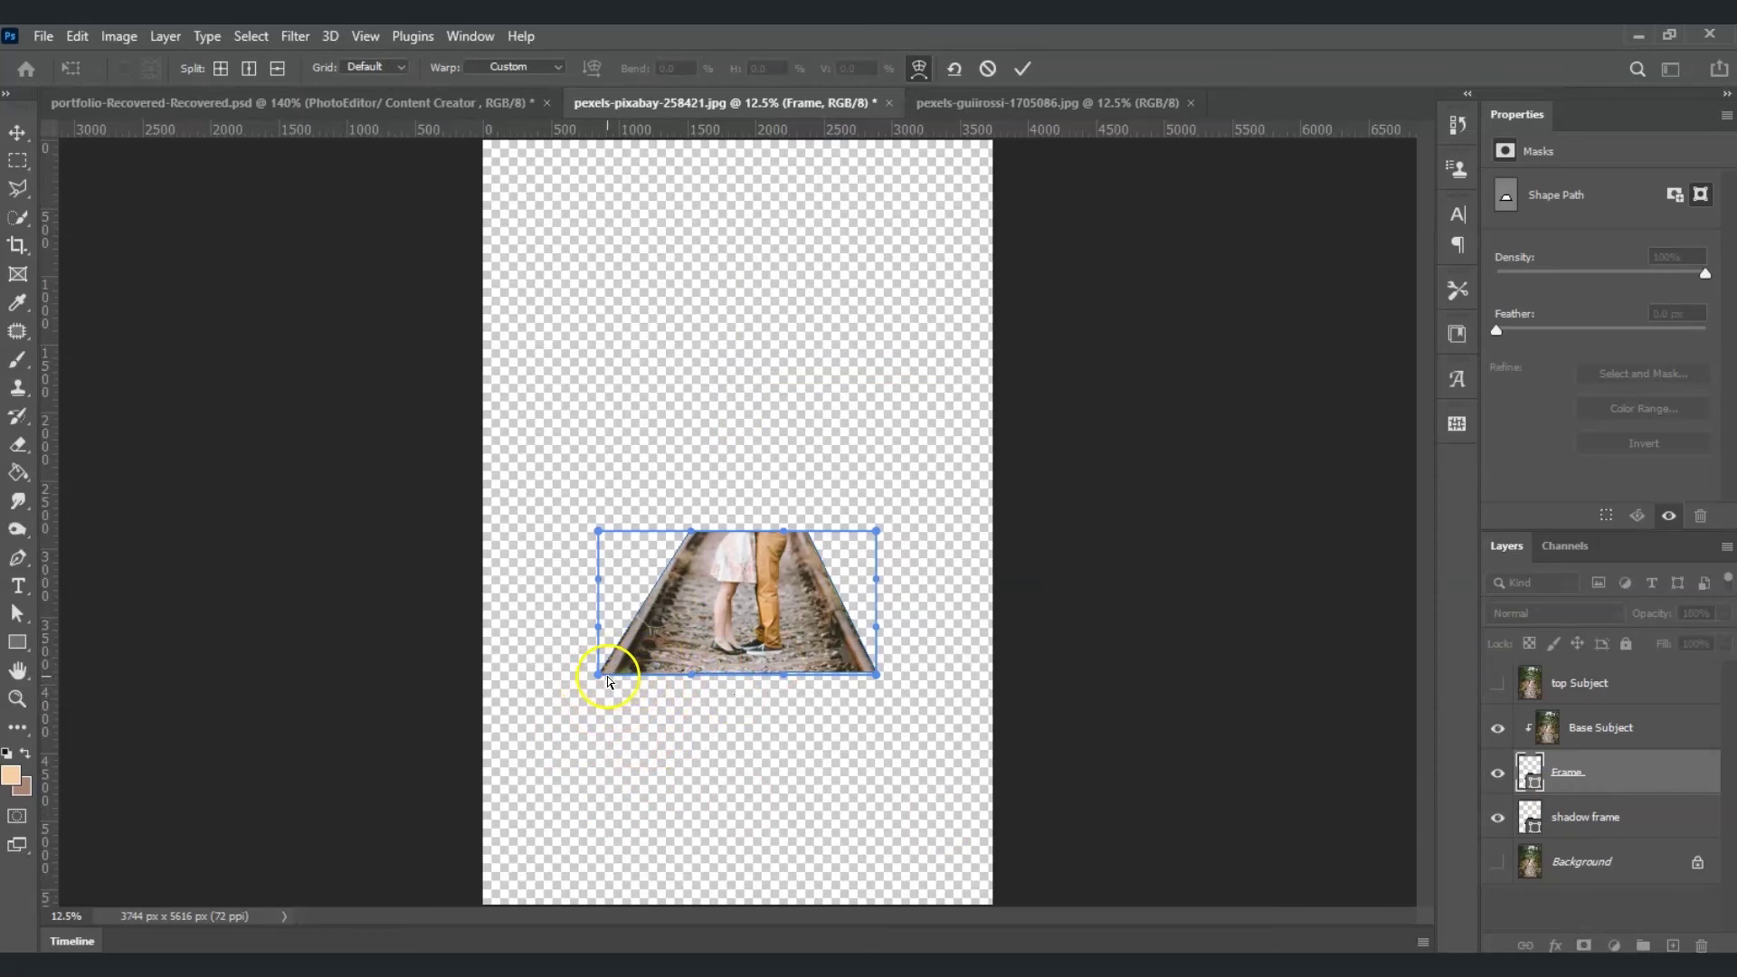
left_click_drag(599, 676, 606, 644)
left_click_drag(883, 680, 880, 649)
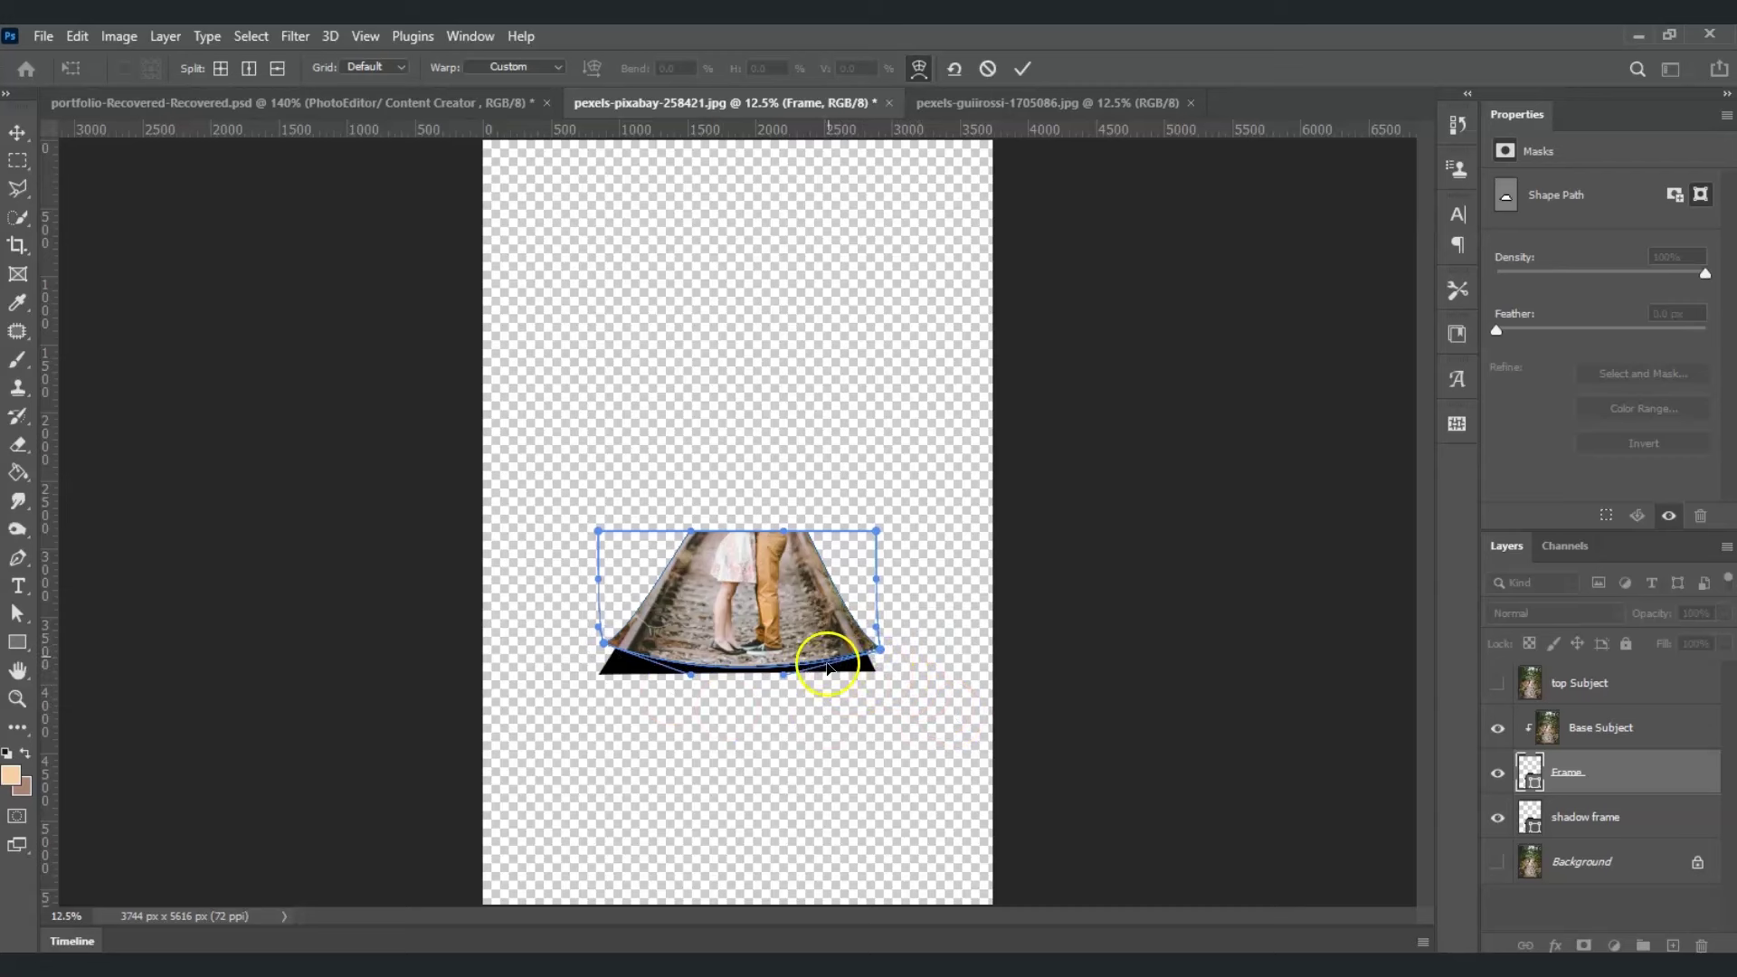
left_click(1651, 824)
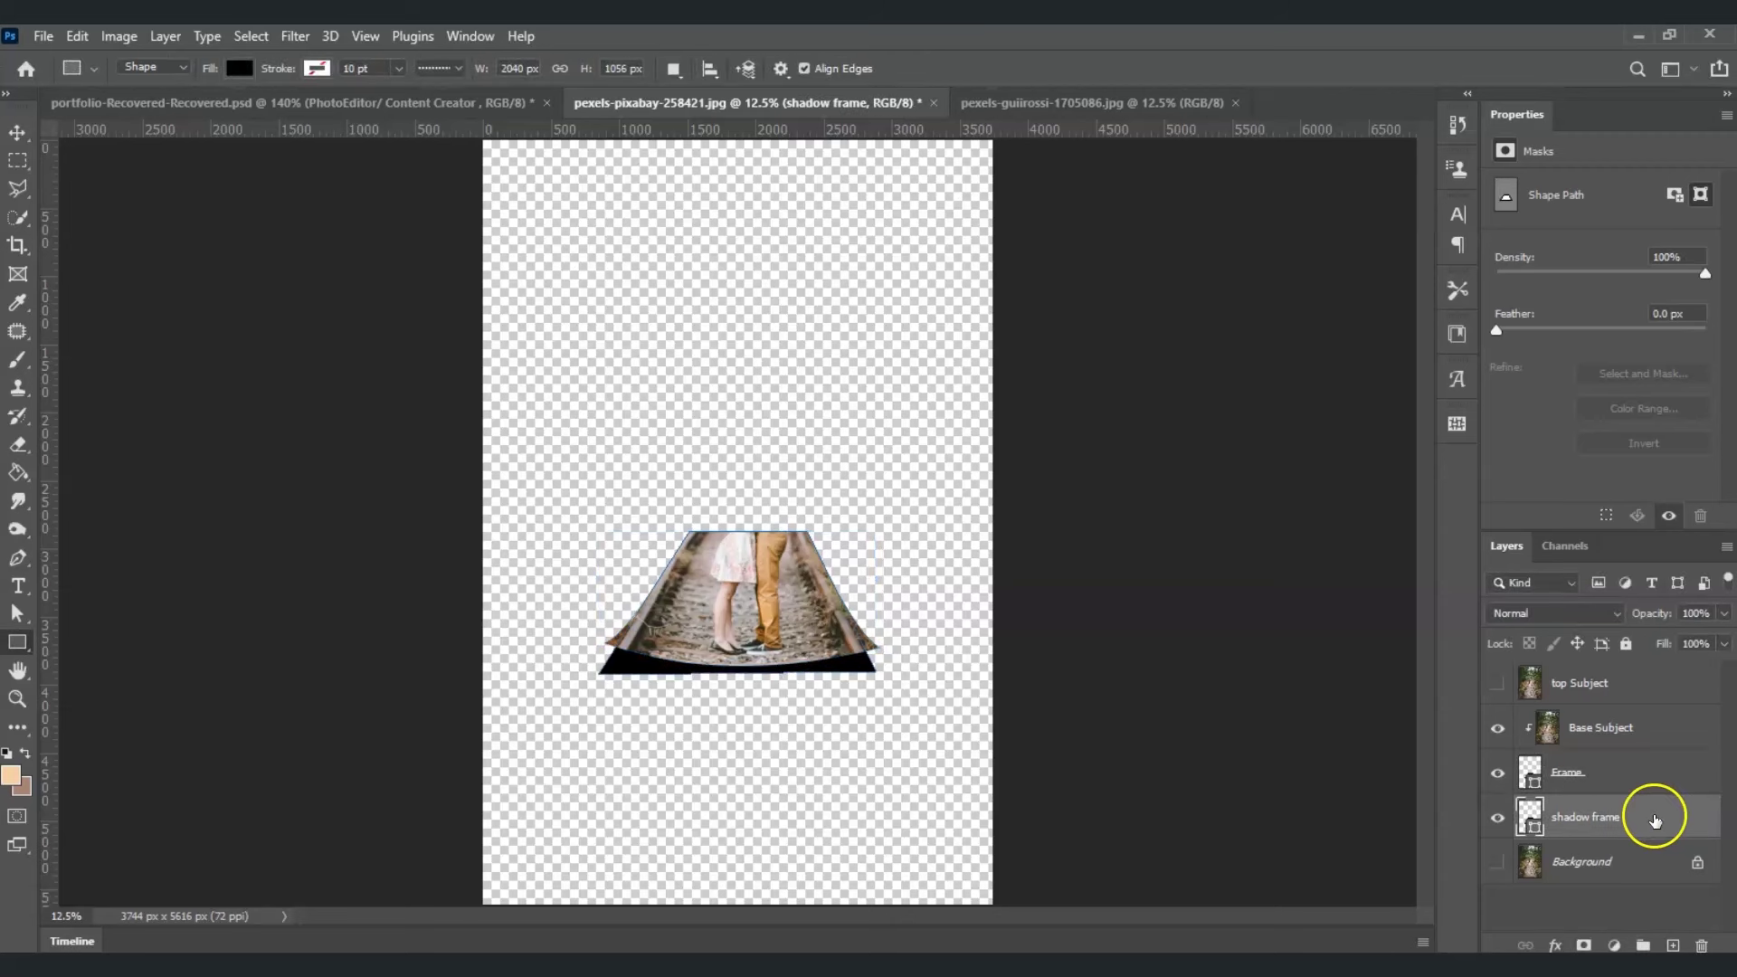
- Set the shadow frame layer's opacity to 49%
left_click(1723, 616)
left_click_drag(1678, 639, 1667, 639)
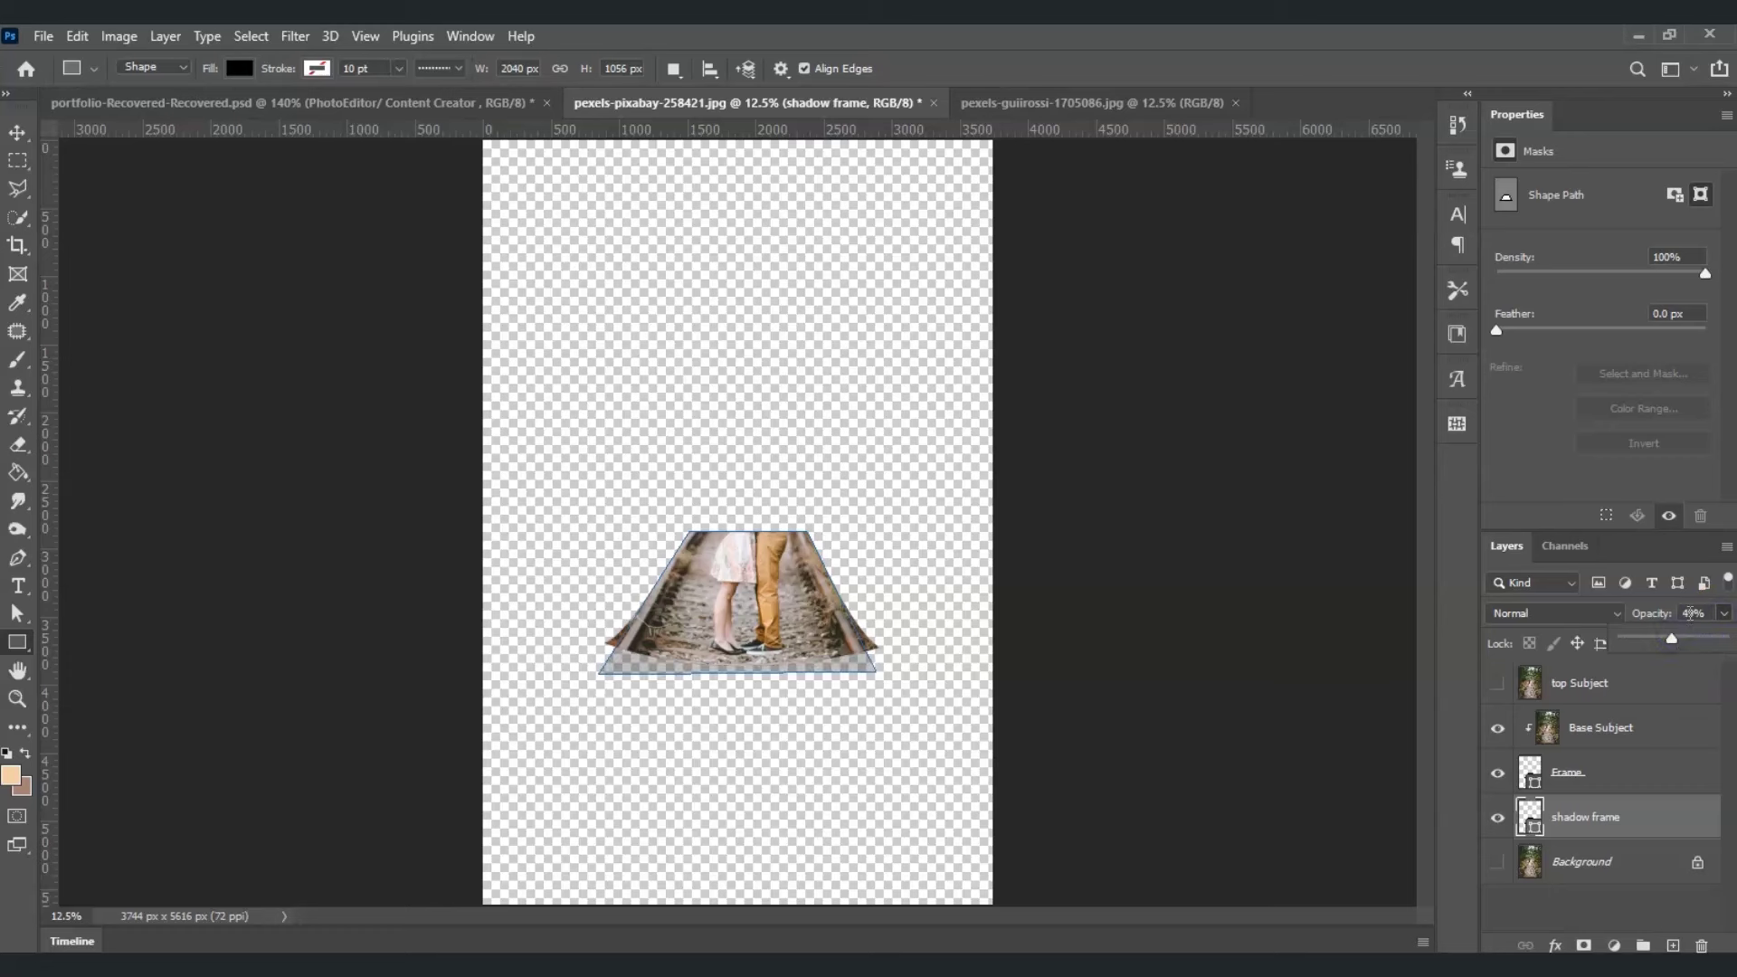
left_click(1592, 919)
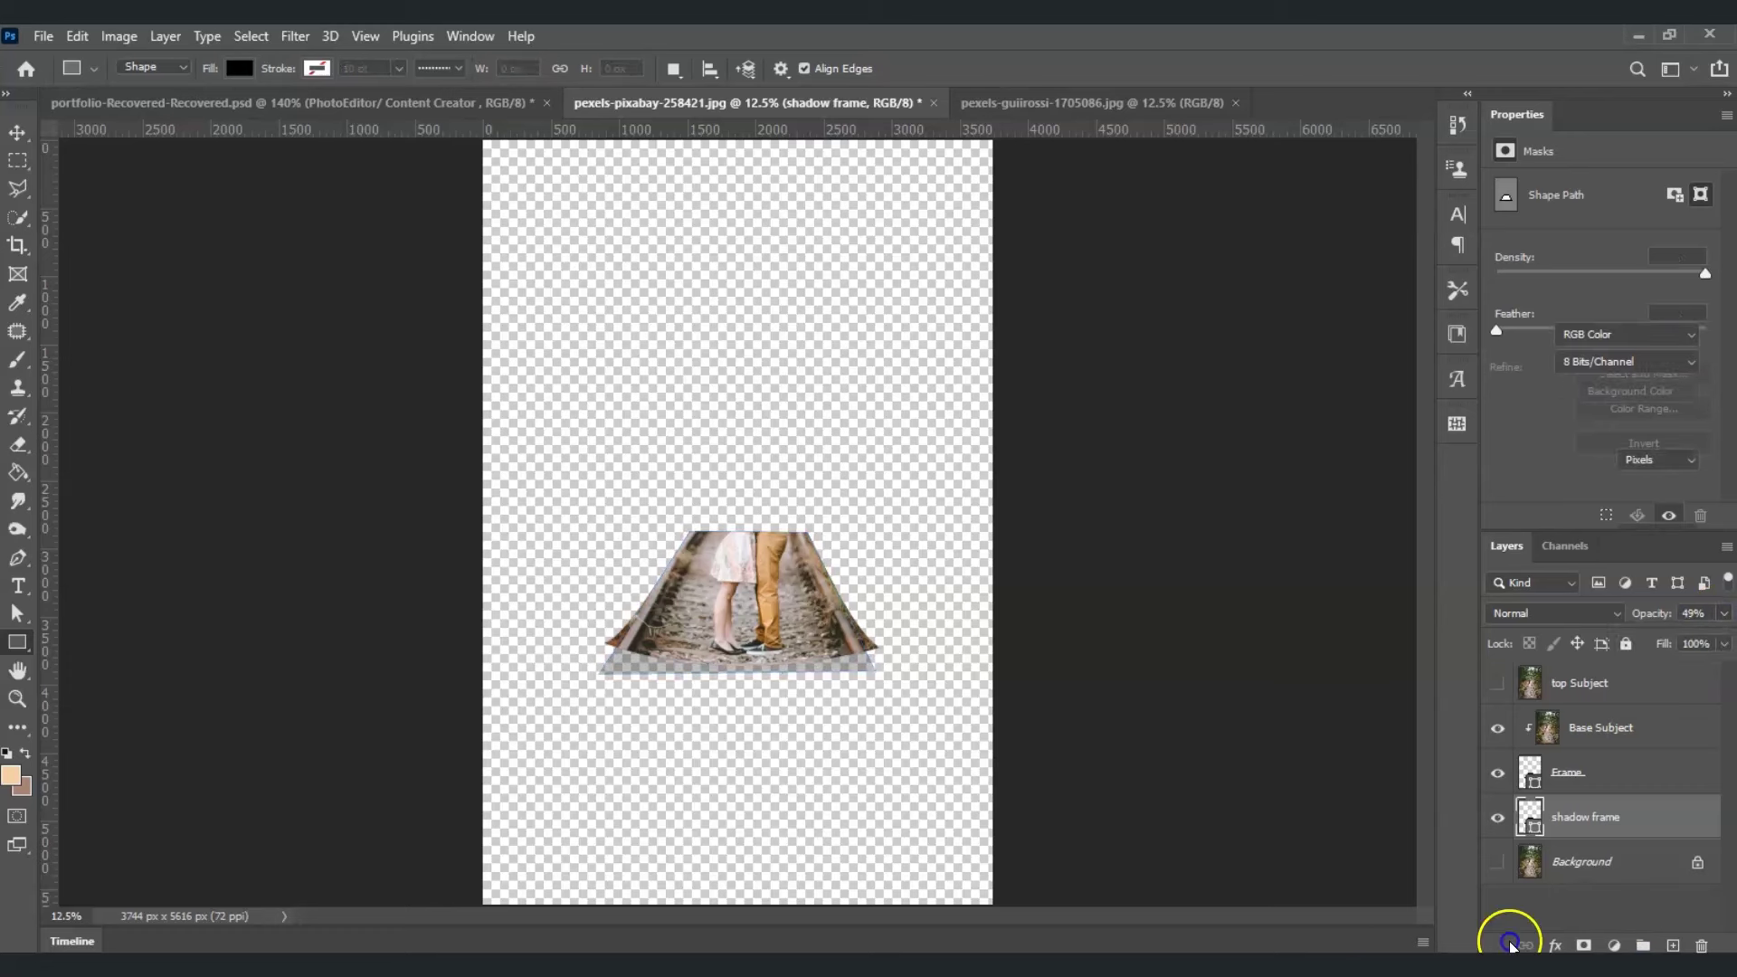
left_click(1509, 941)
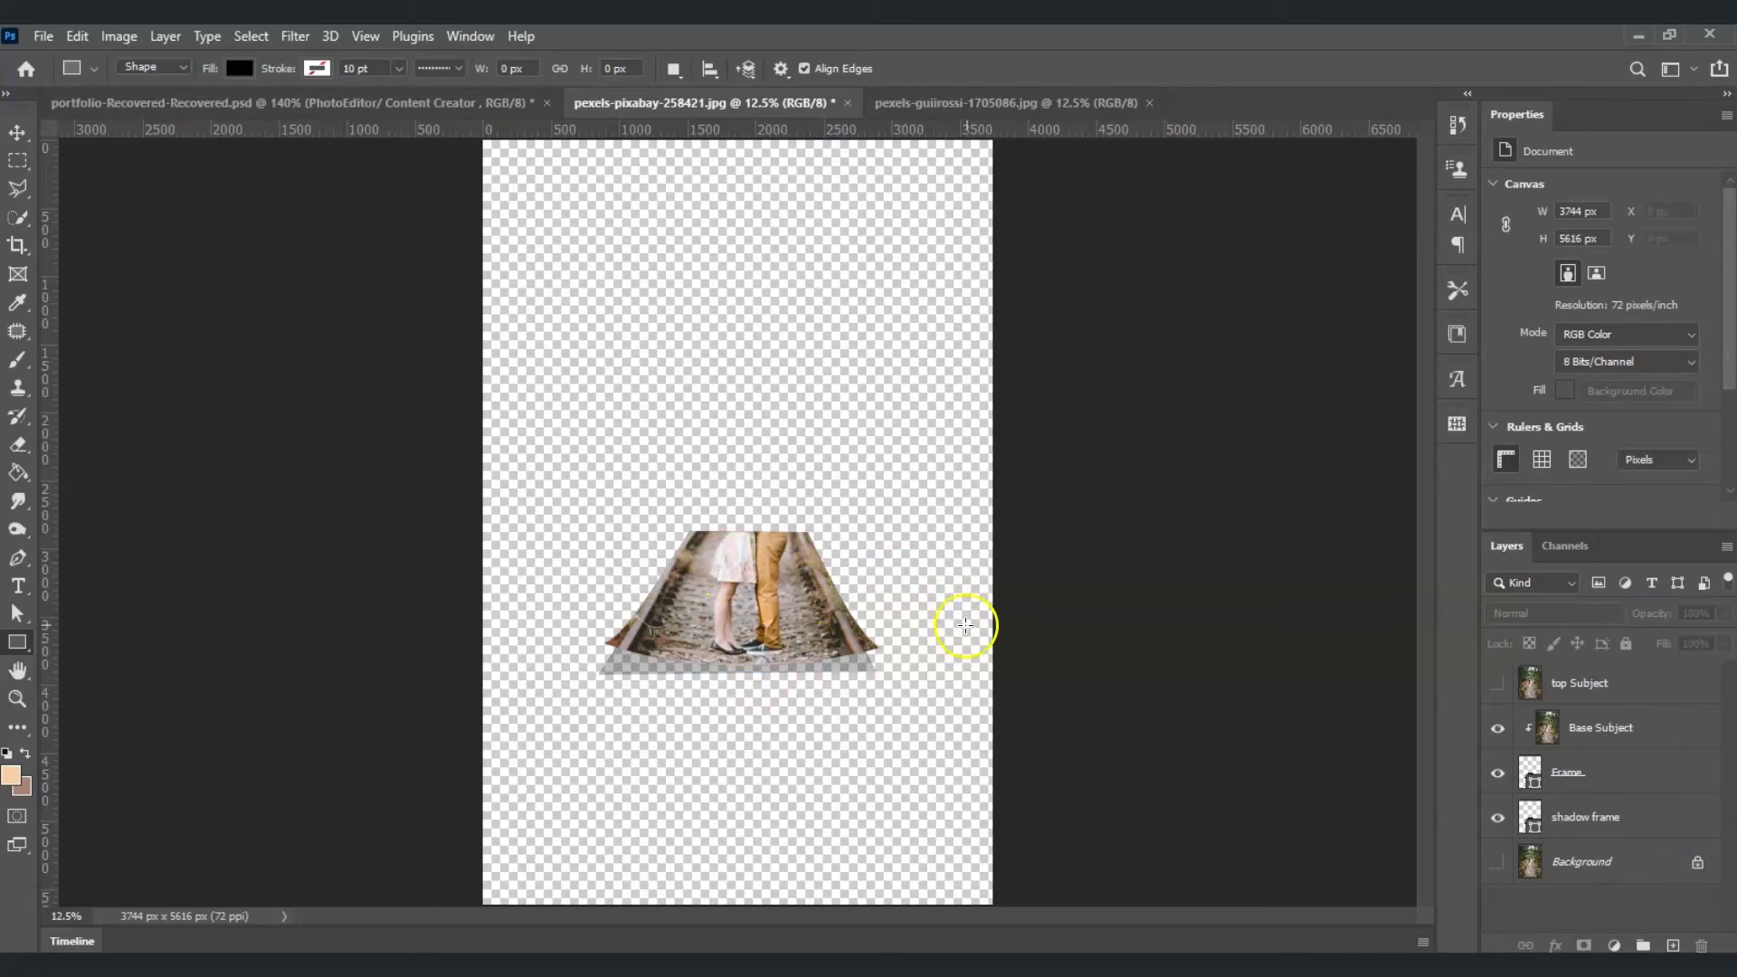
- Show top Subject, select the kissing couple with Select > Subject, and zoom in
left_click(1616, 690)
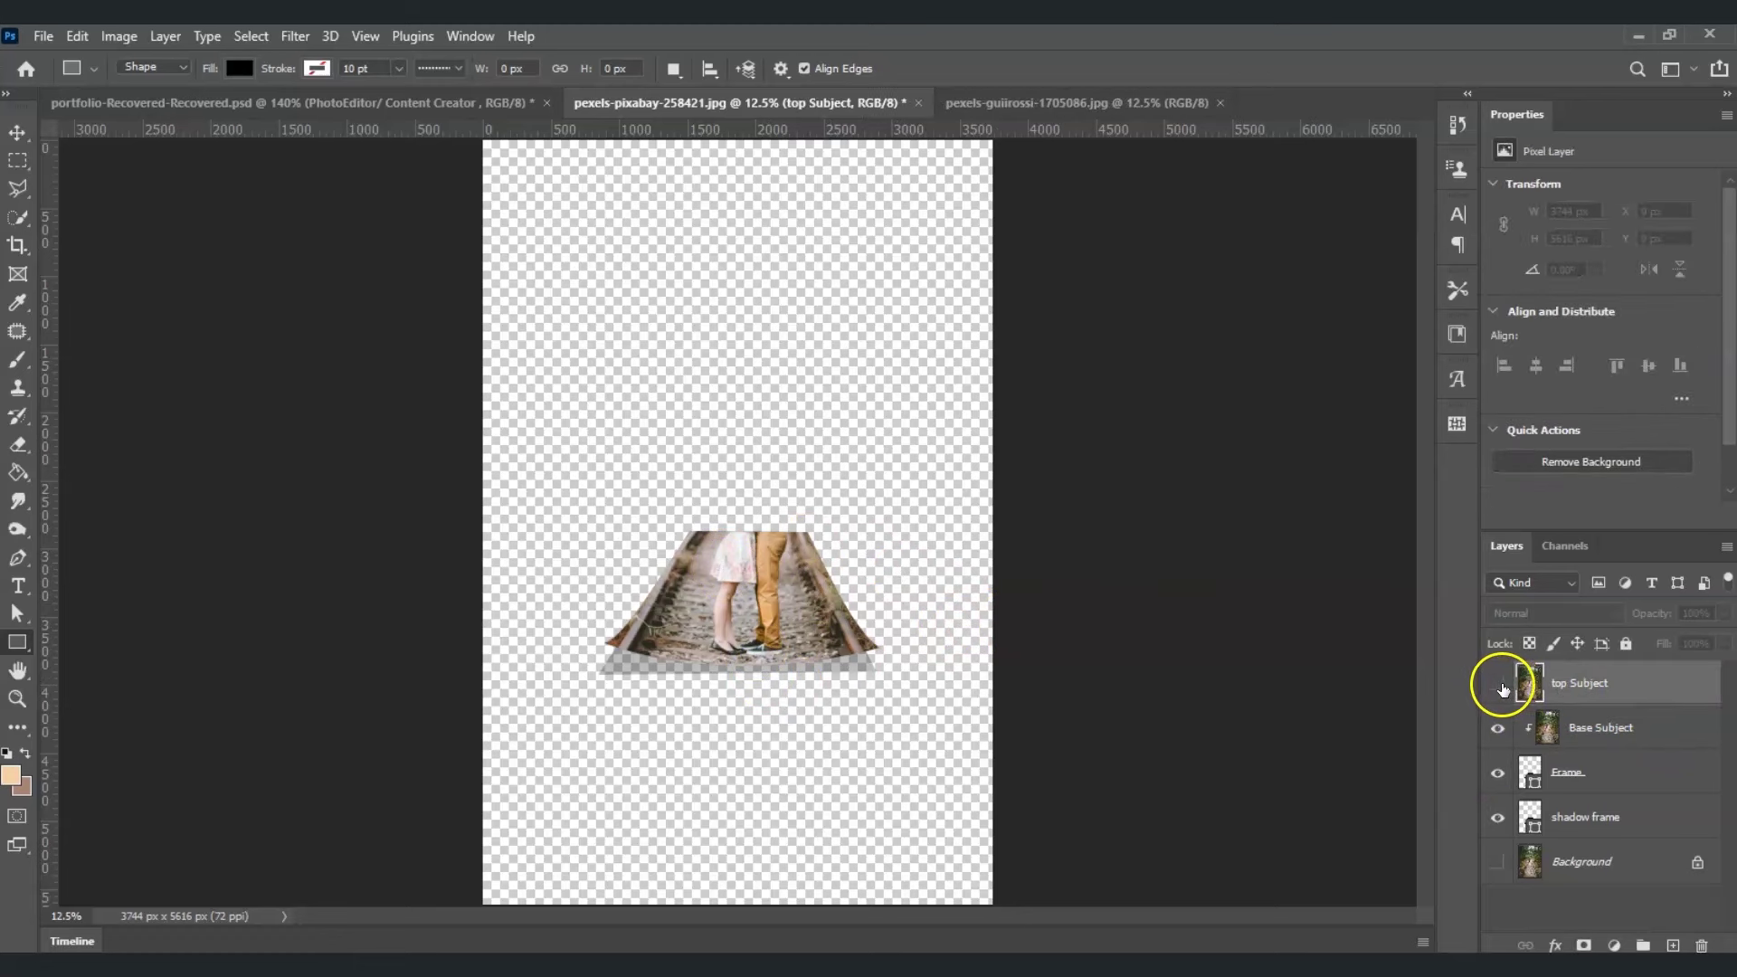
left_click(1500, 687)
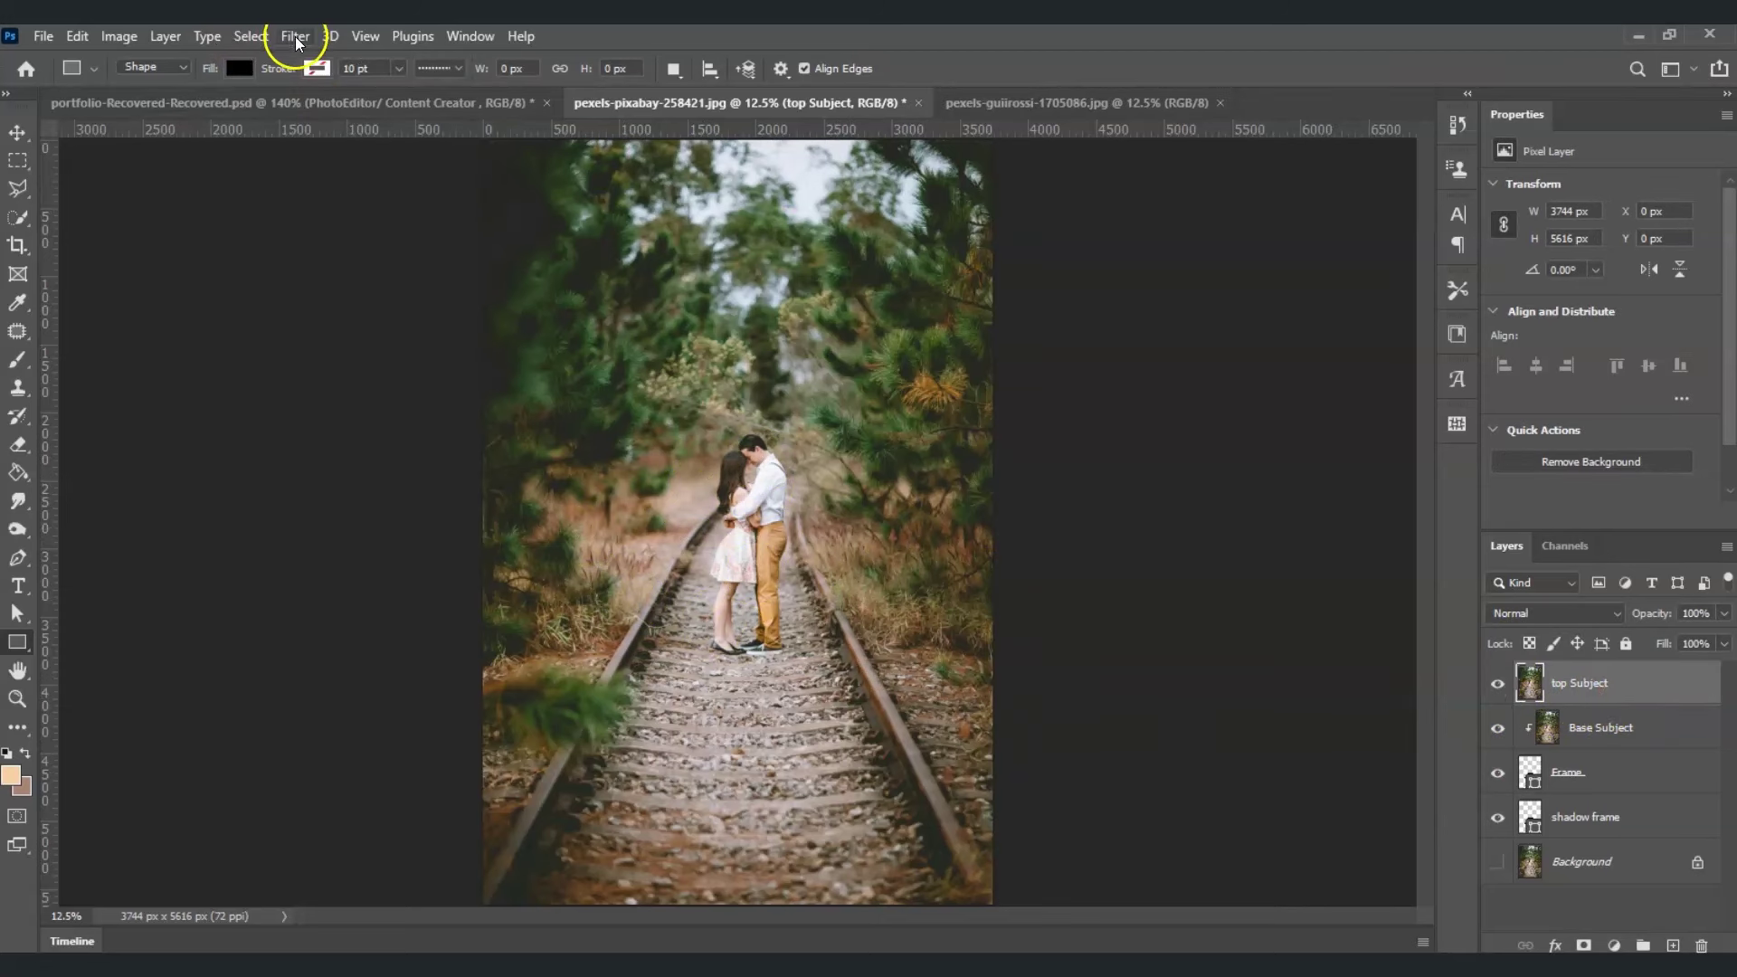
left_click(257, 41)
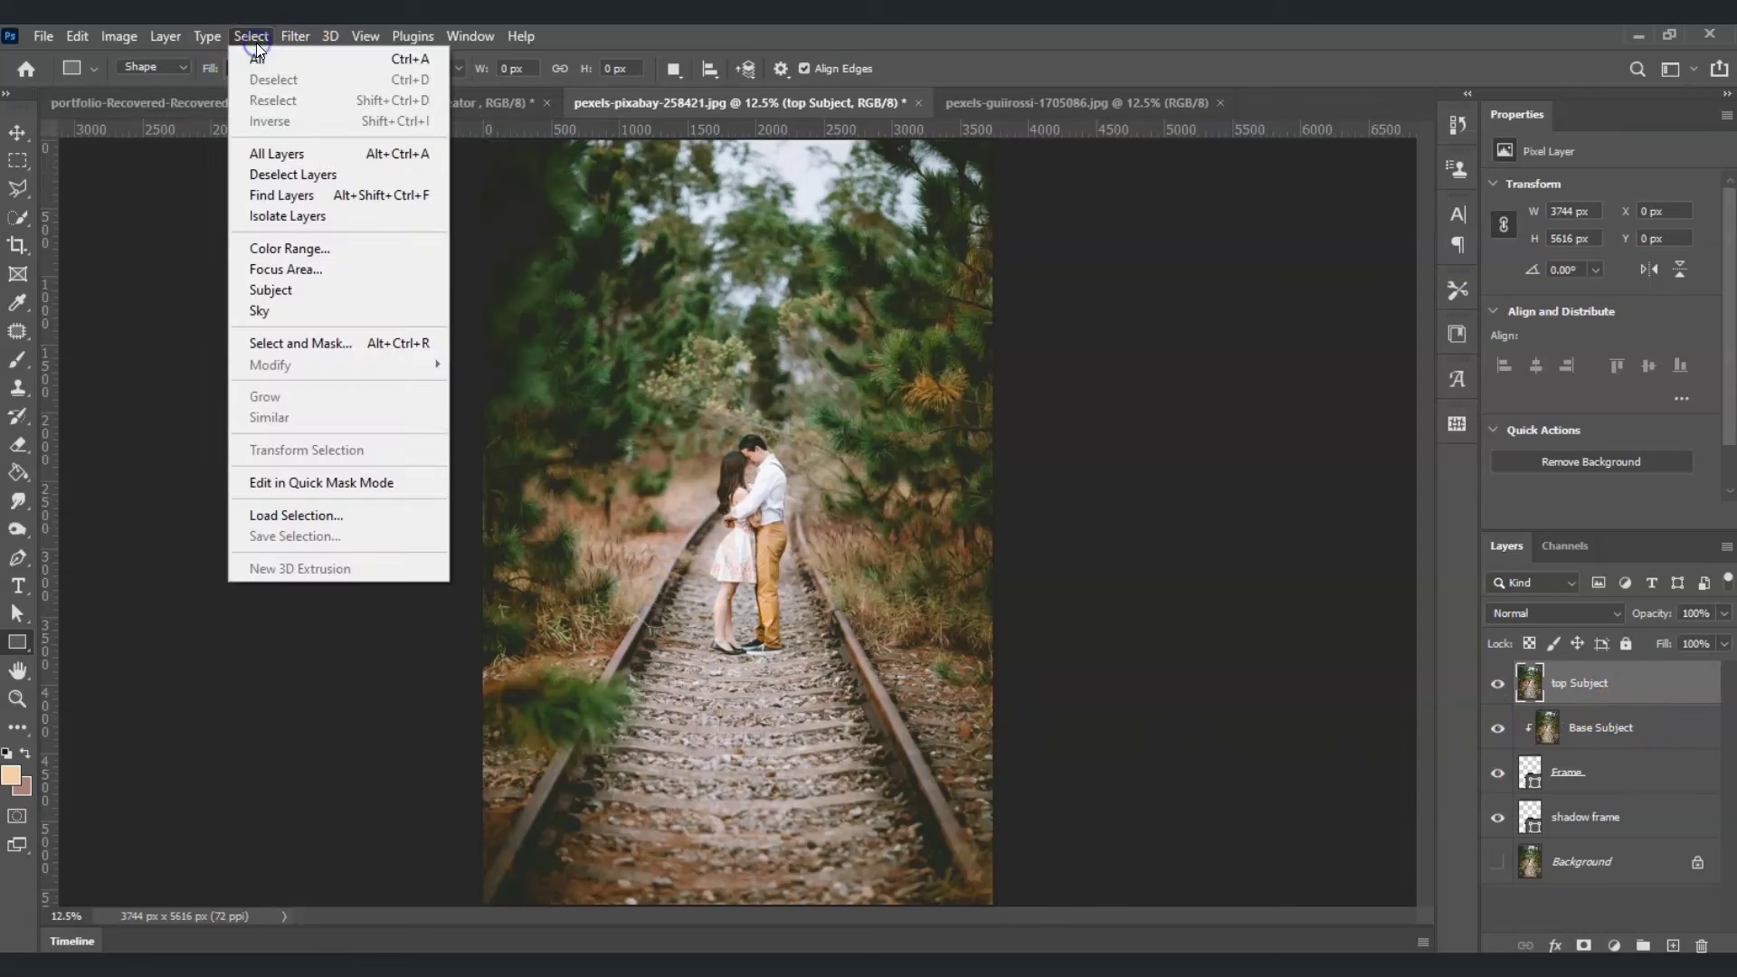
left_click(348, 289)
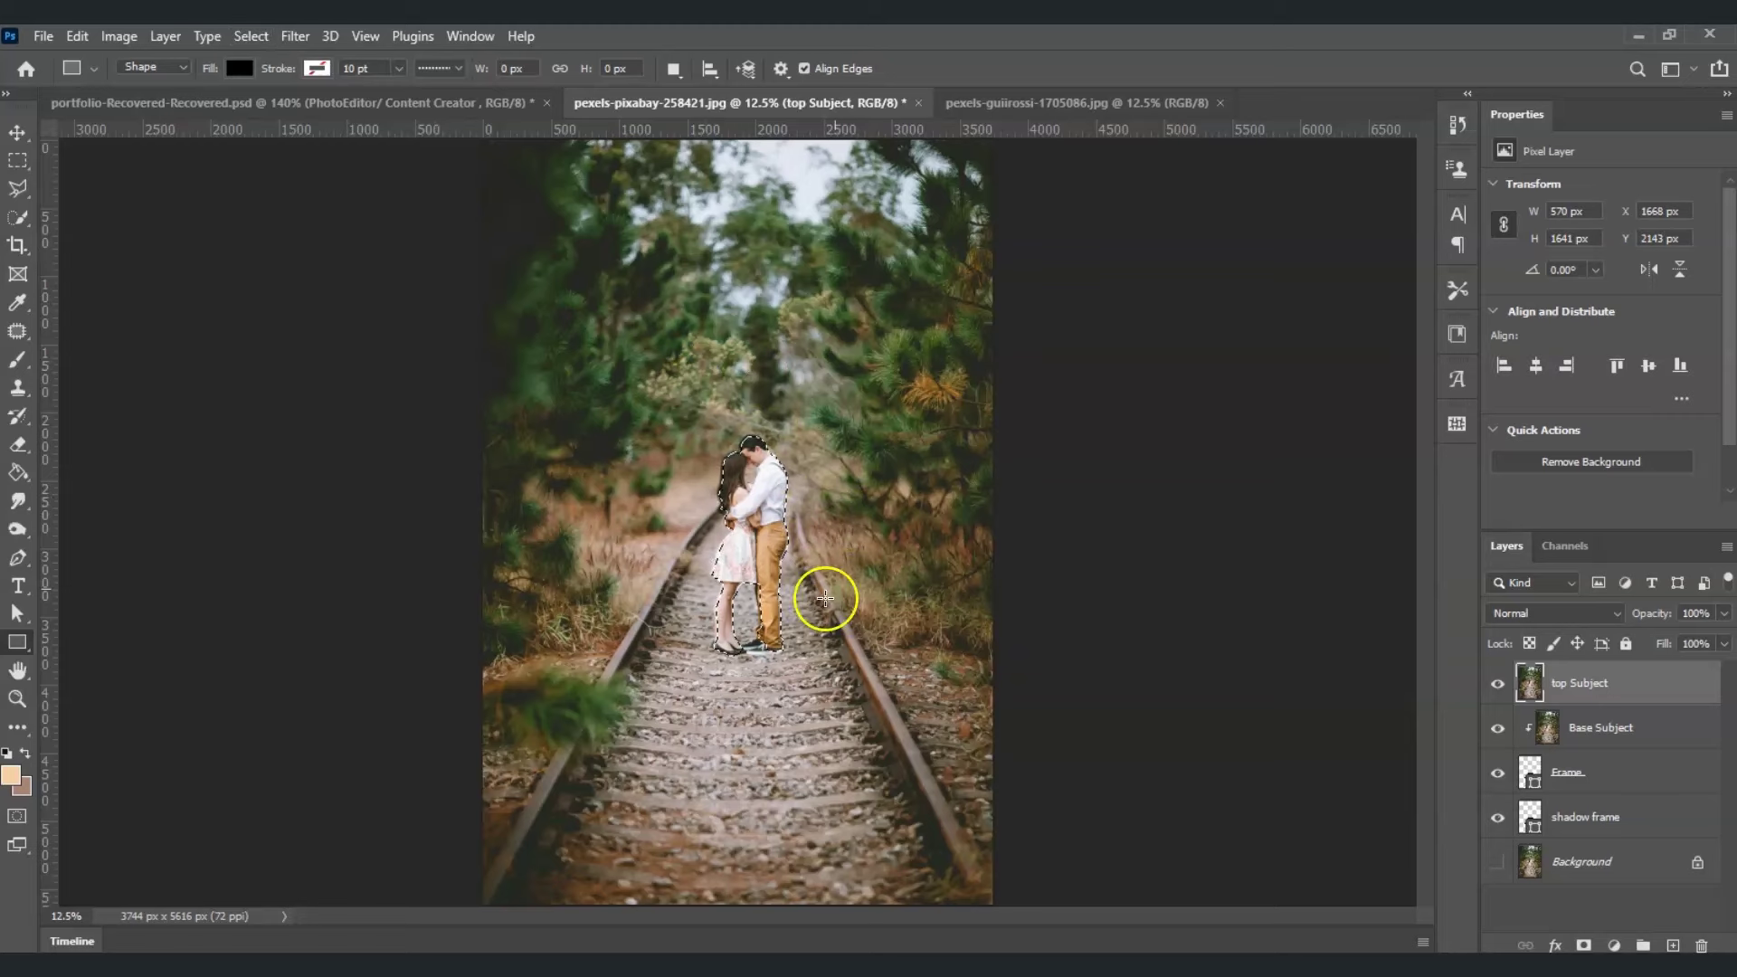
left_click(17, 699)
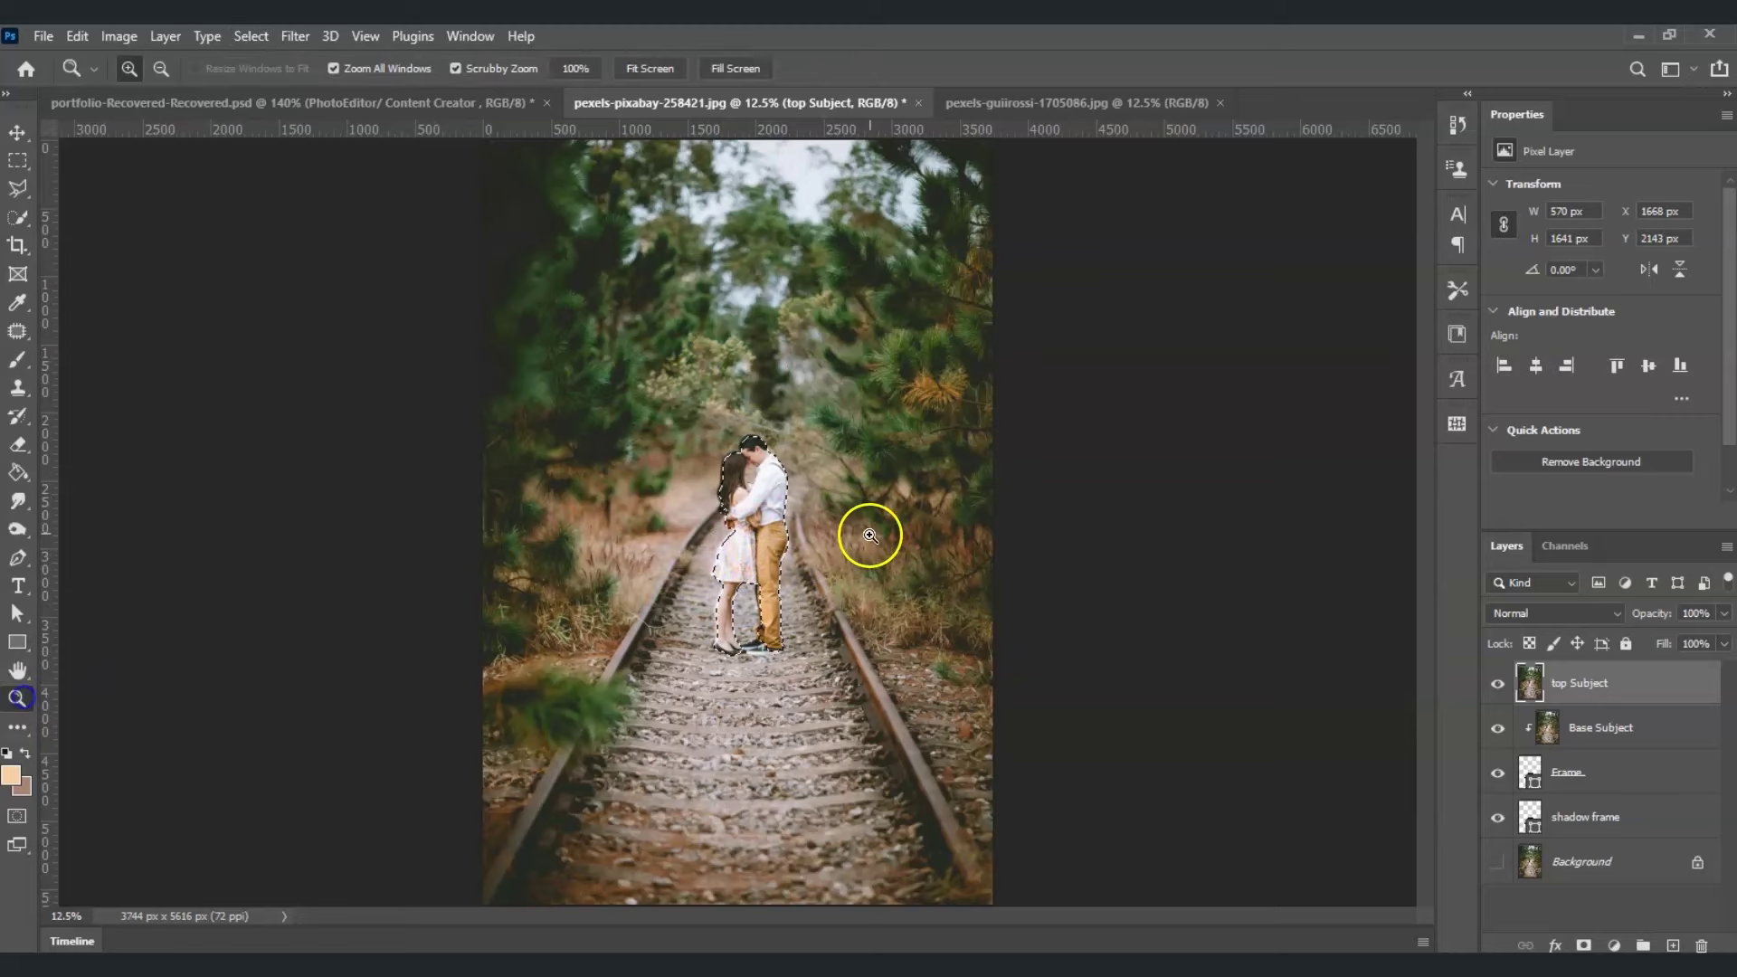
left_click_drag(776, 496, 758, 531)
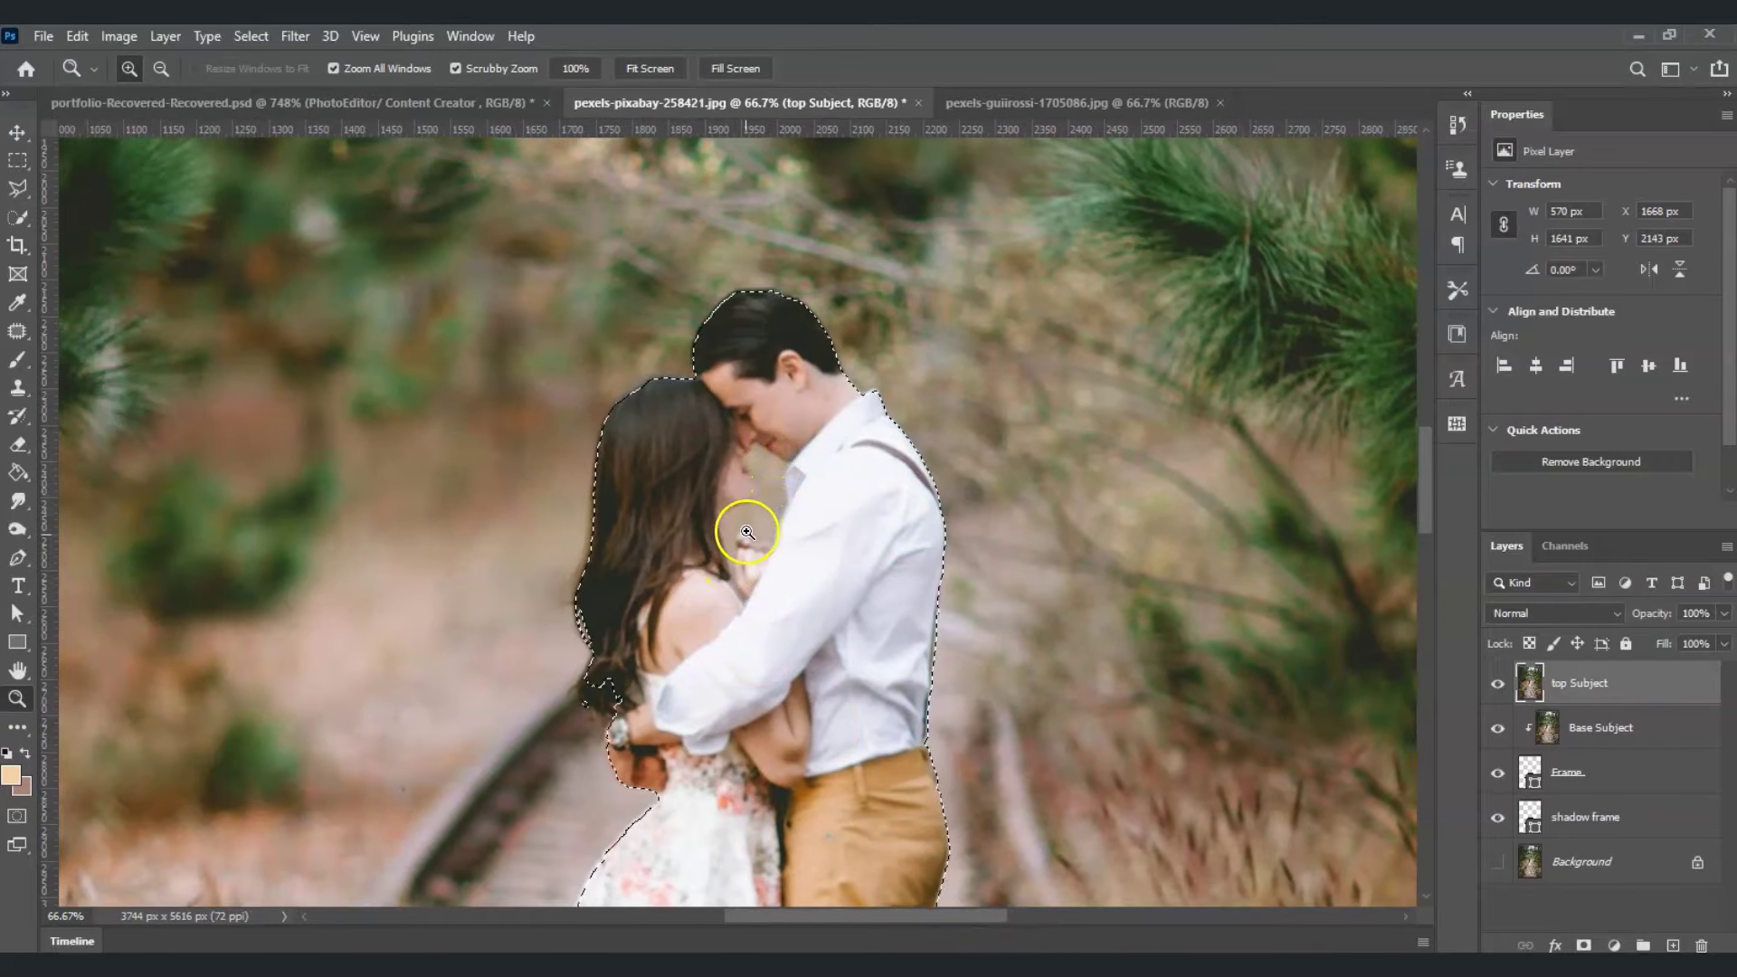
- Subtract the background gap between the couple's faces from the selection with Quick Selection
left_click(12, 217)
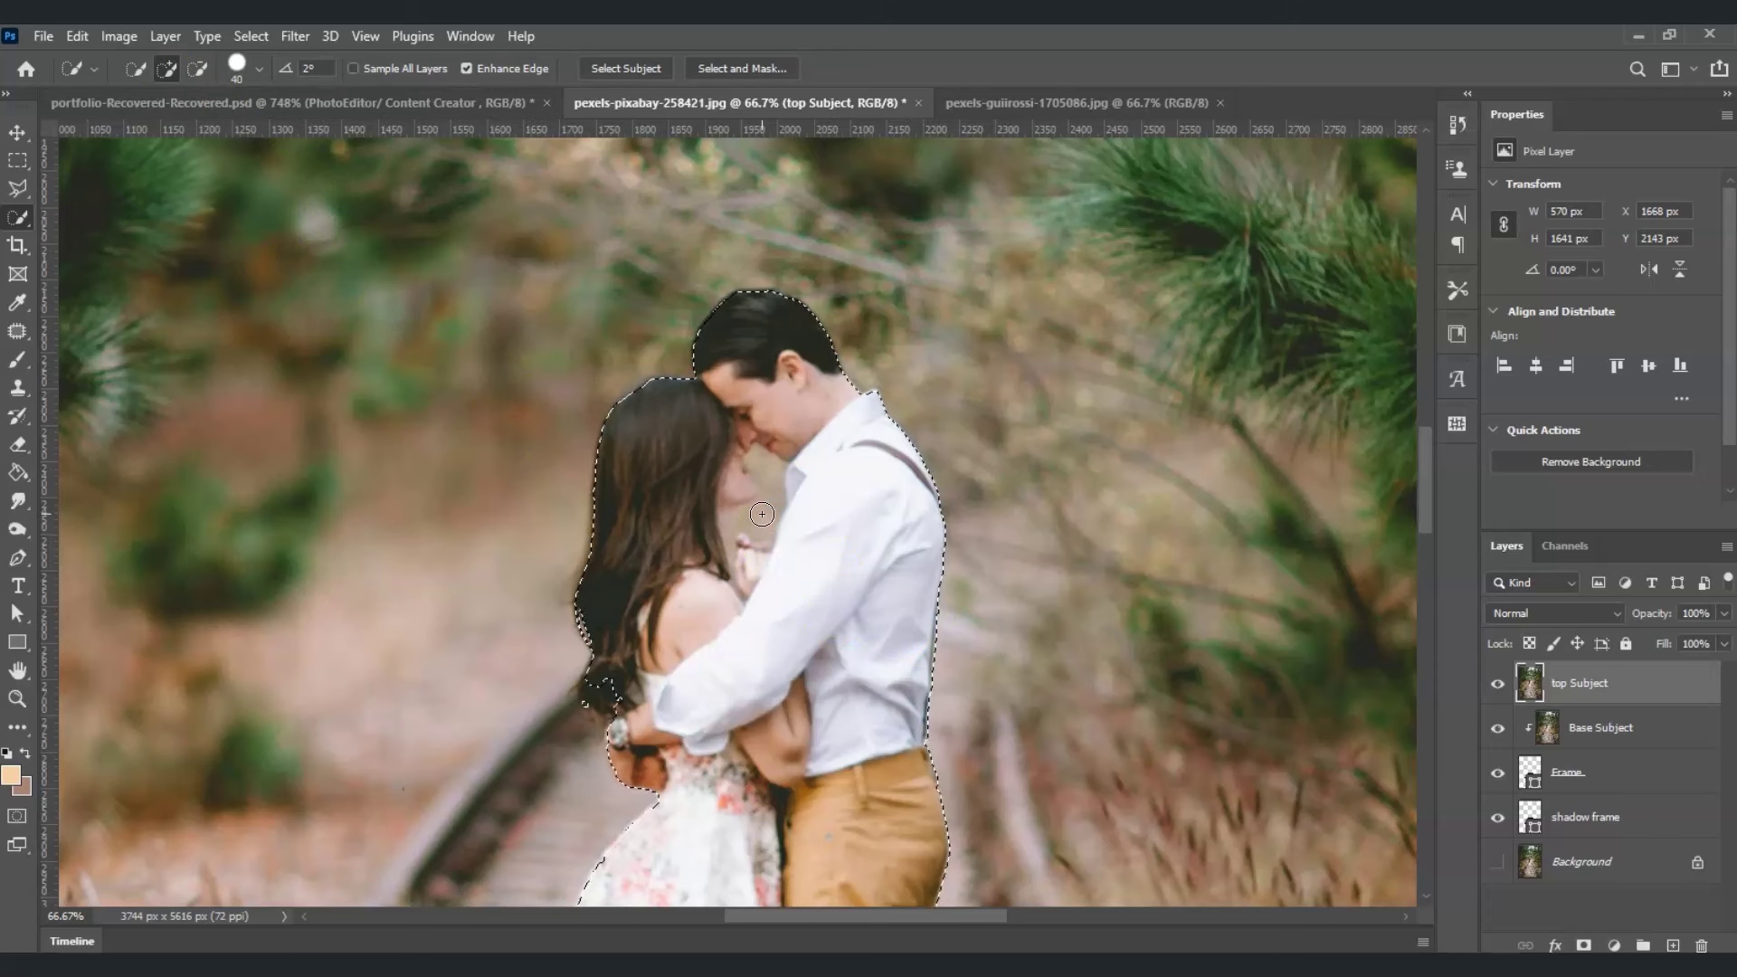
key("alt")
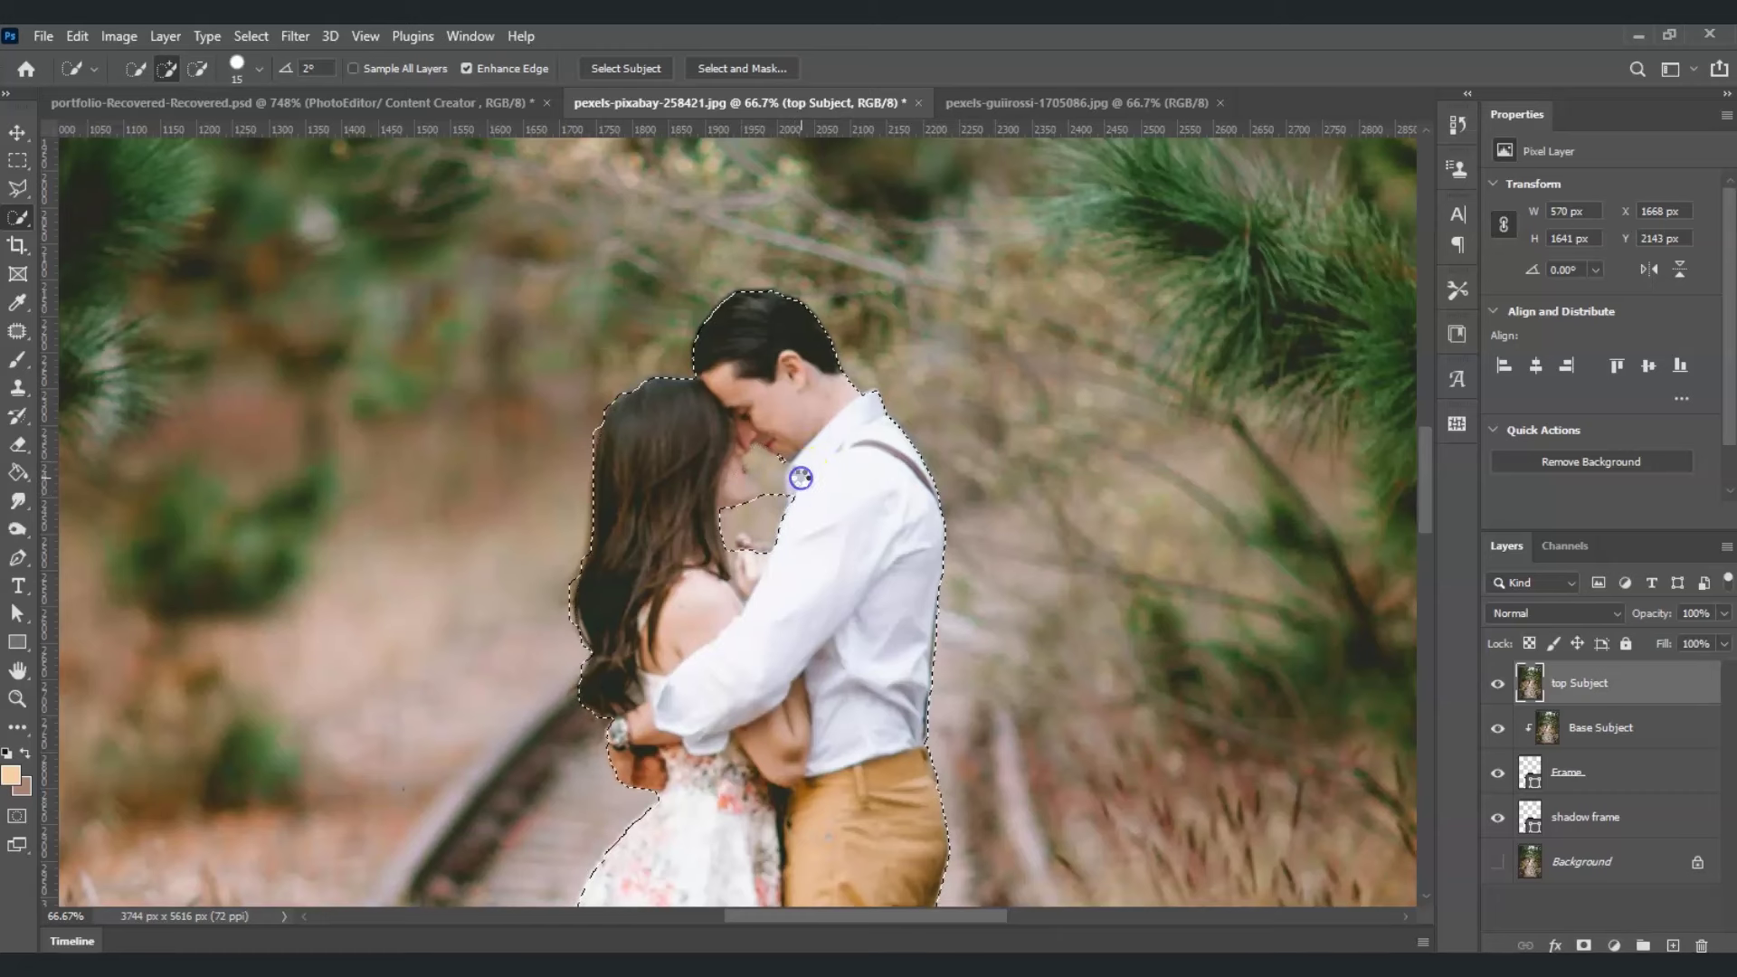
mouse_move(772, 479)
left_mouse_down()
mouse_move(744, 511)
mouse_move(788, 515)
left_mouse_up()
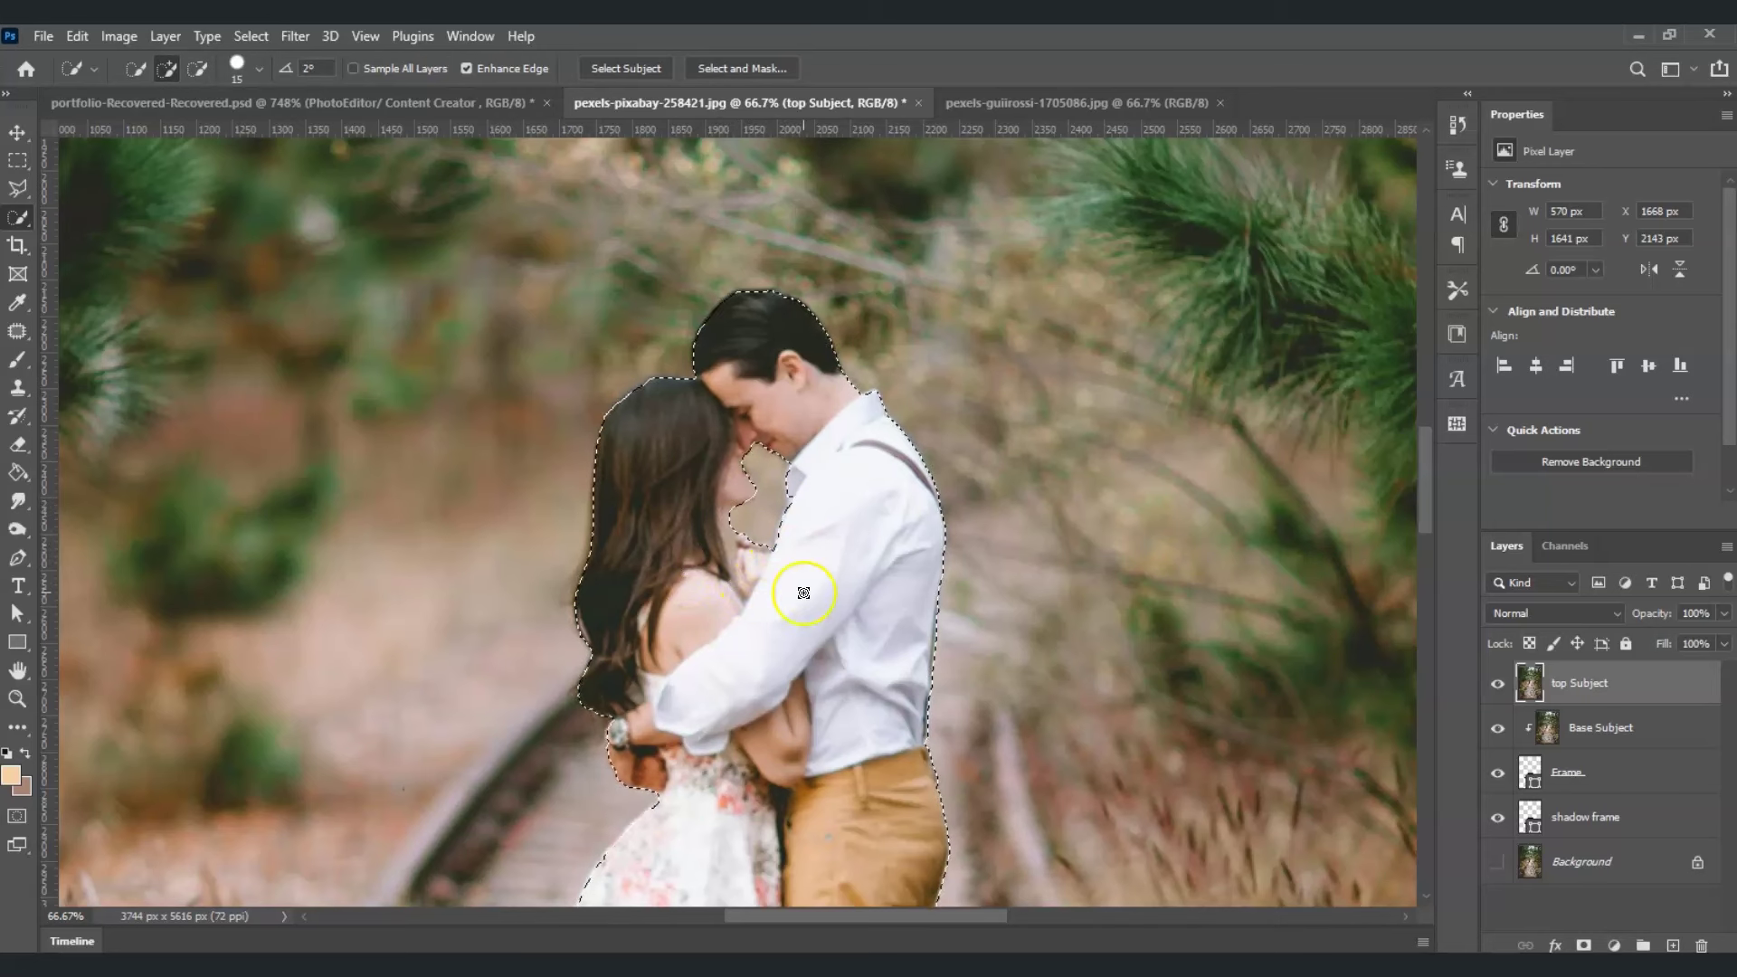
key("z")
key("ctrl+0")
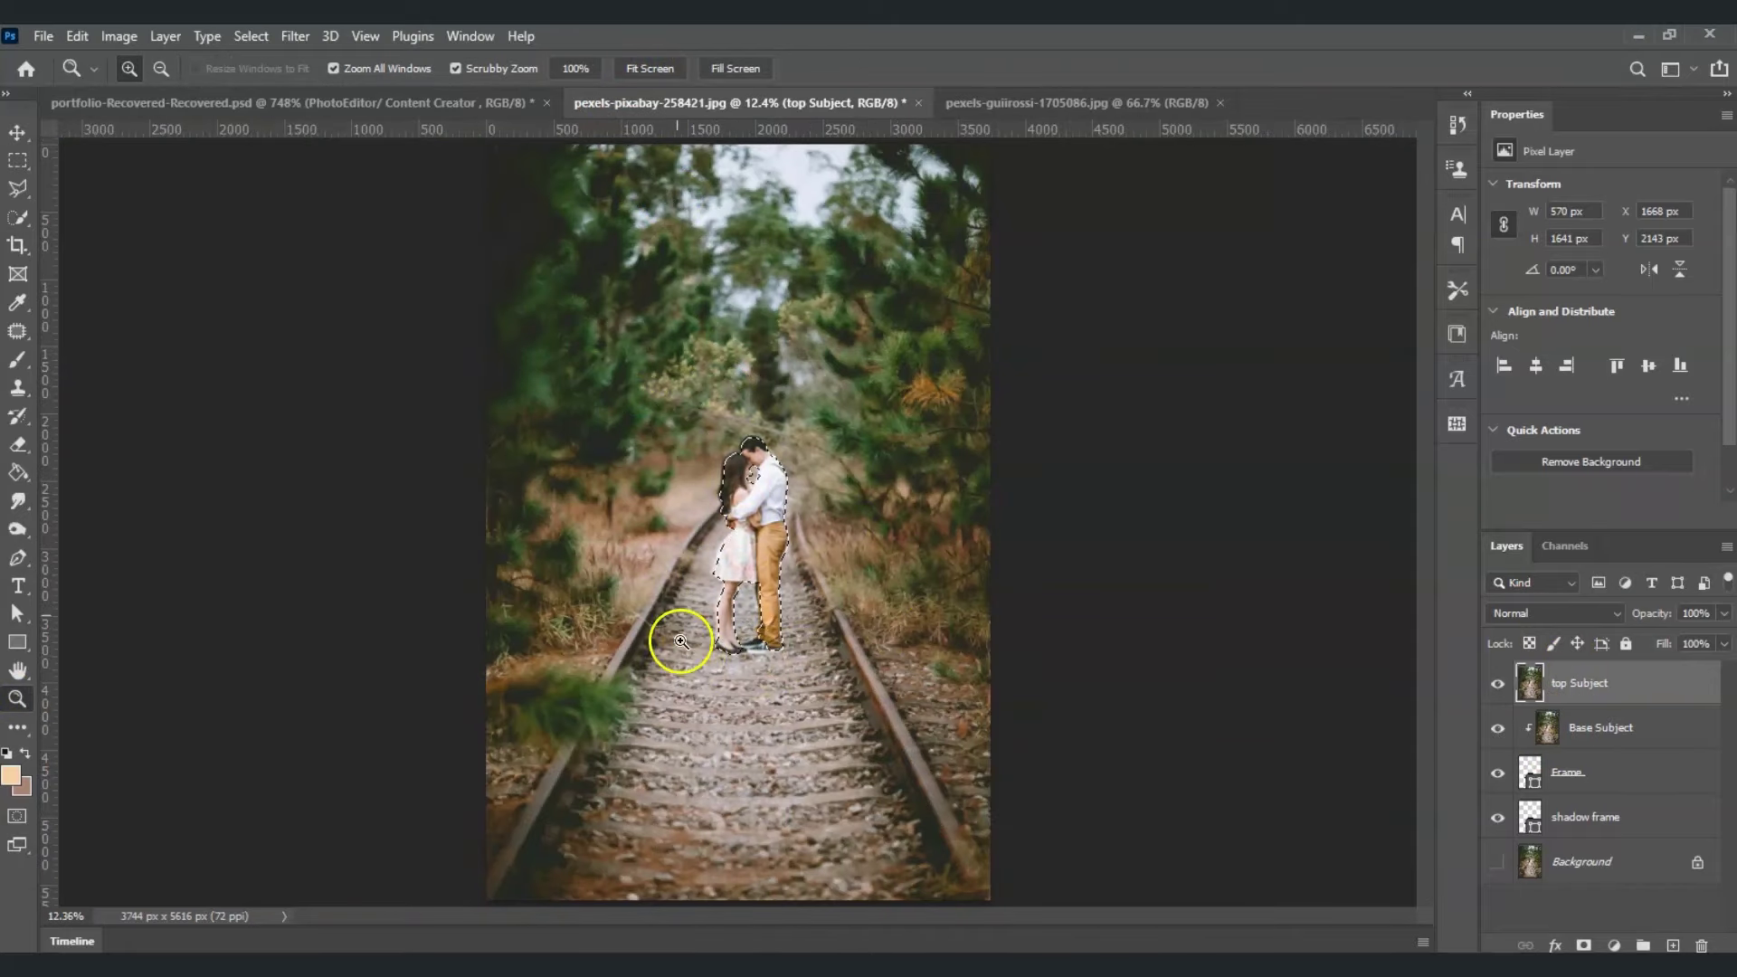
- Add a layer mask to the top Subject layer from the couple selection
left_click(1585, 945)
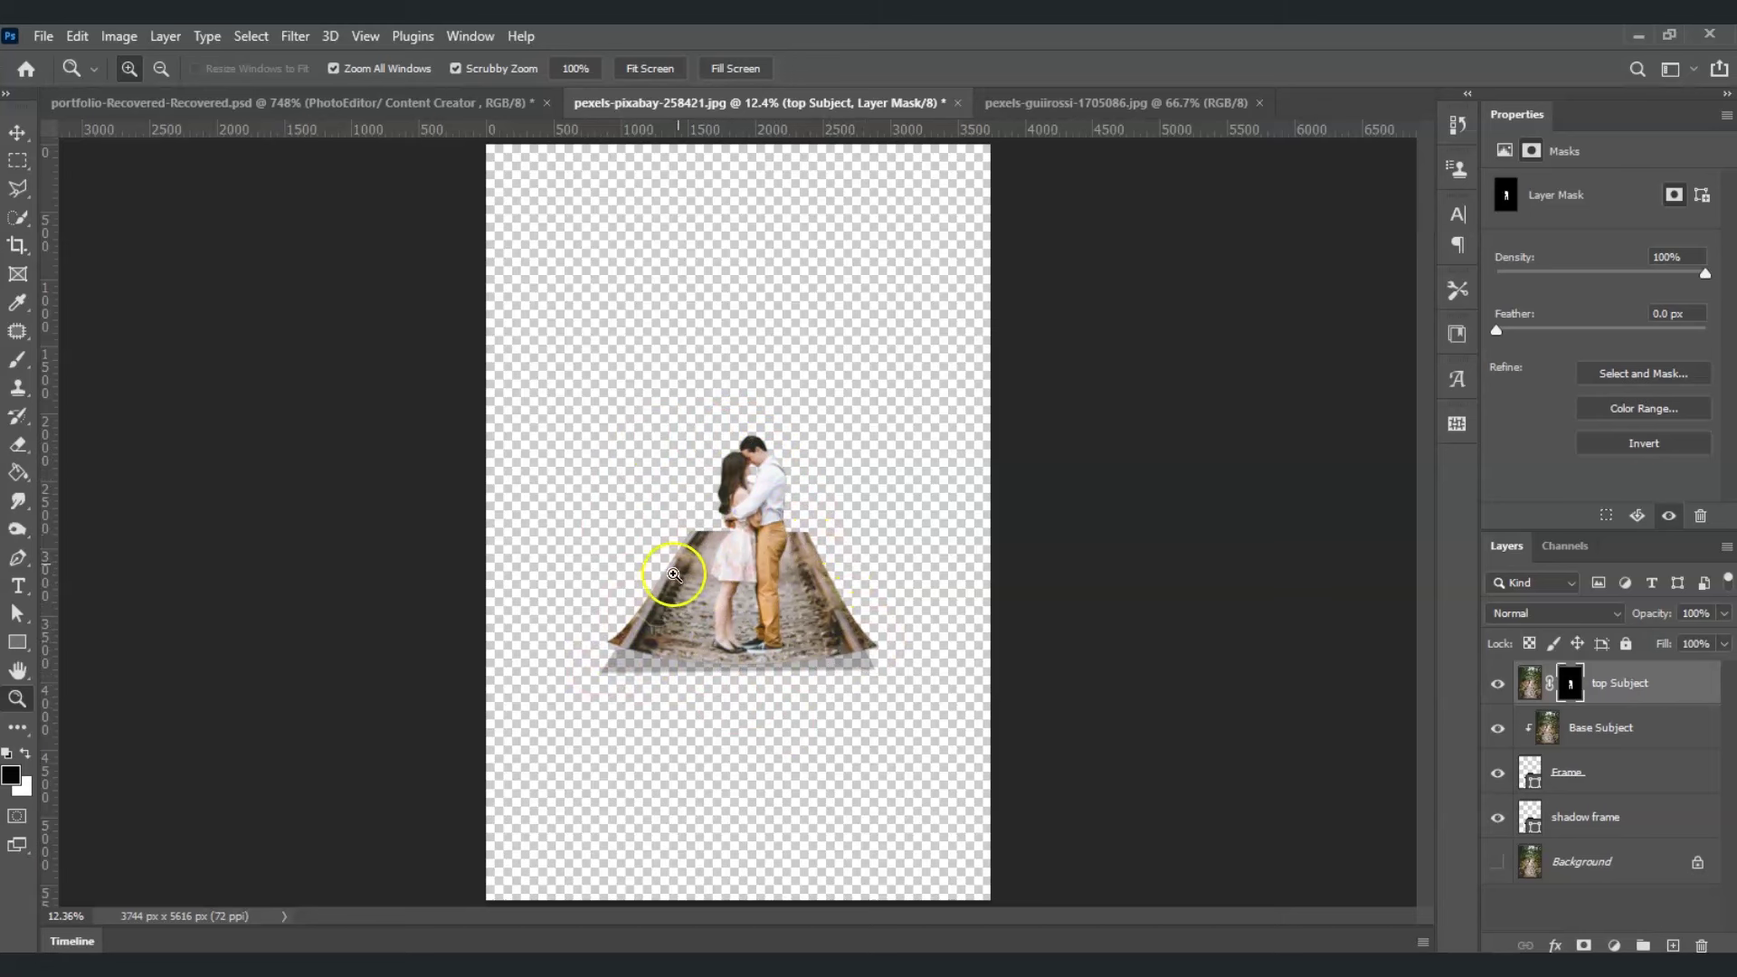
left_click(1605, 780)
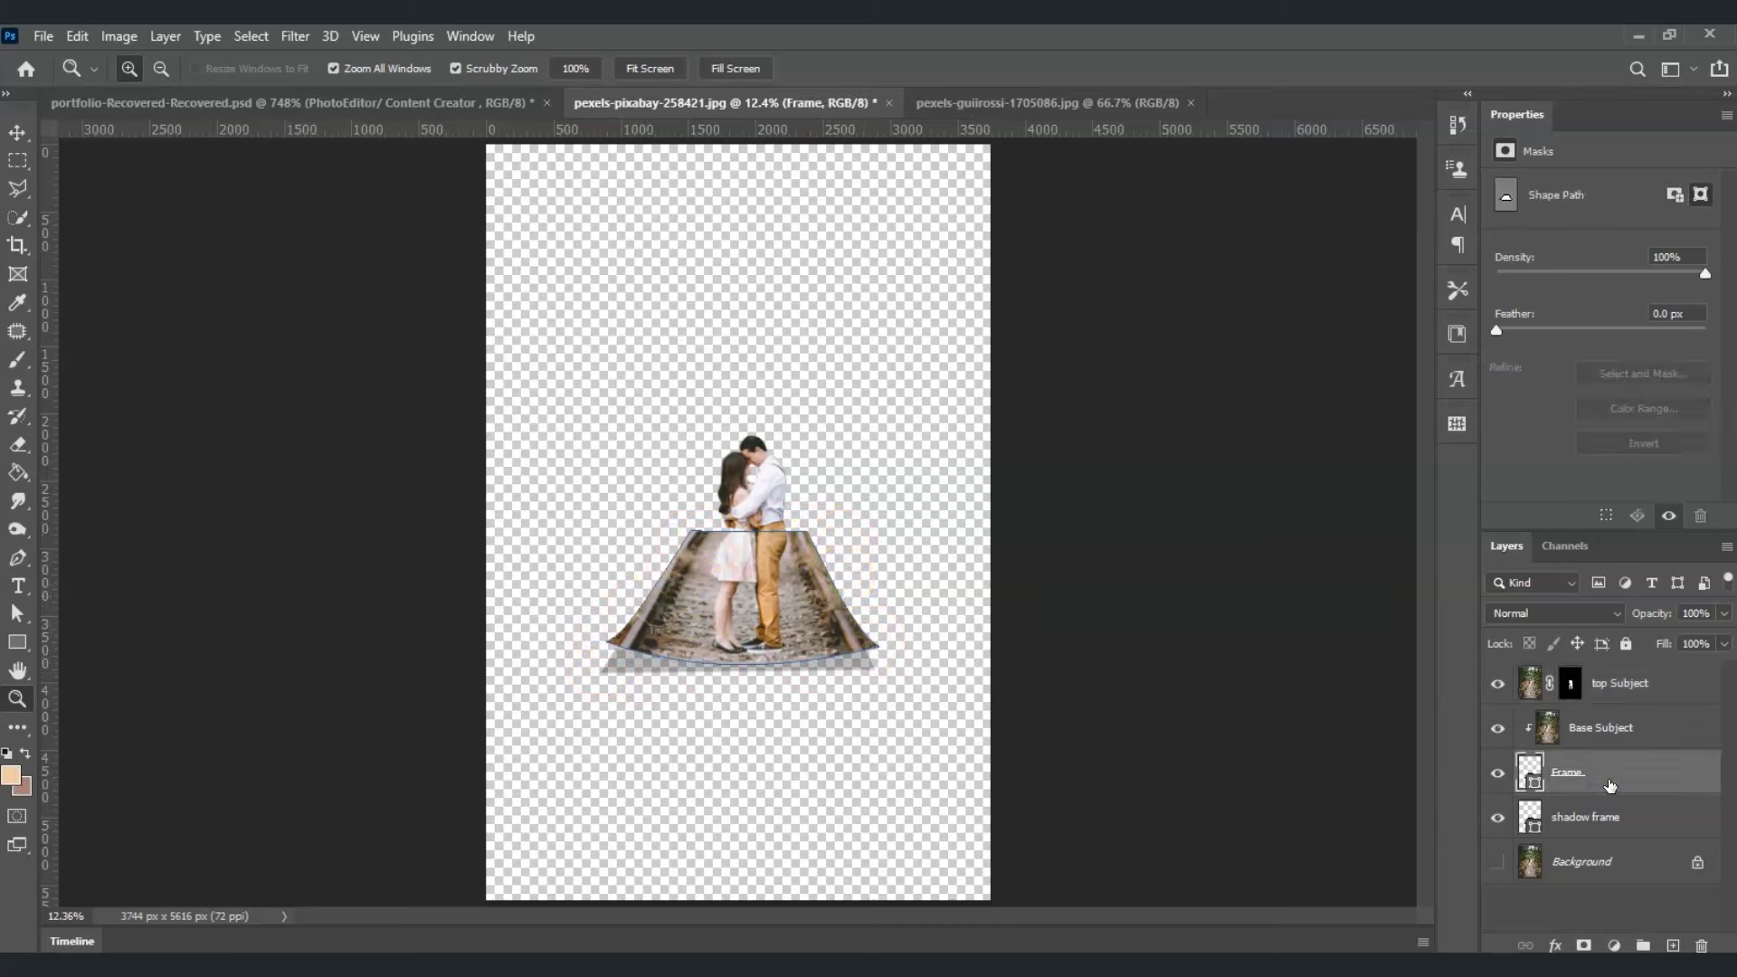
right_click(1609, 784)
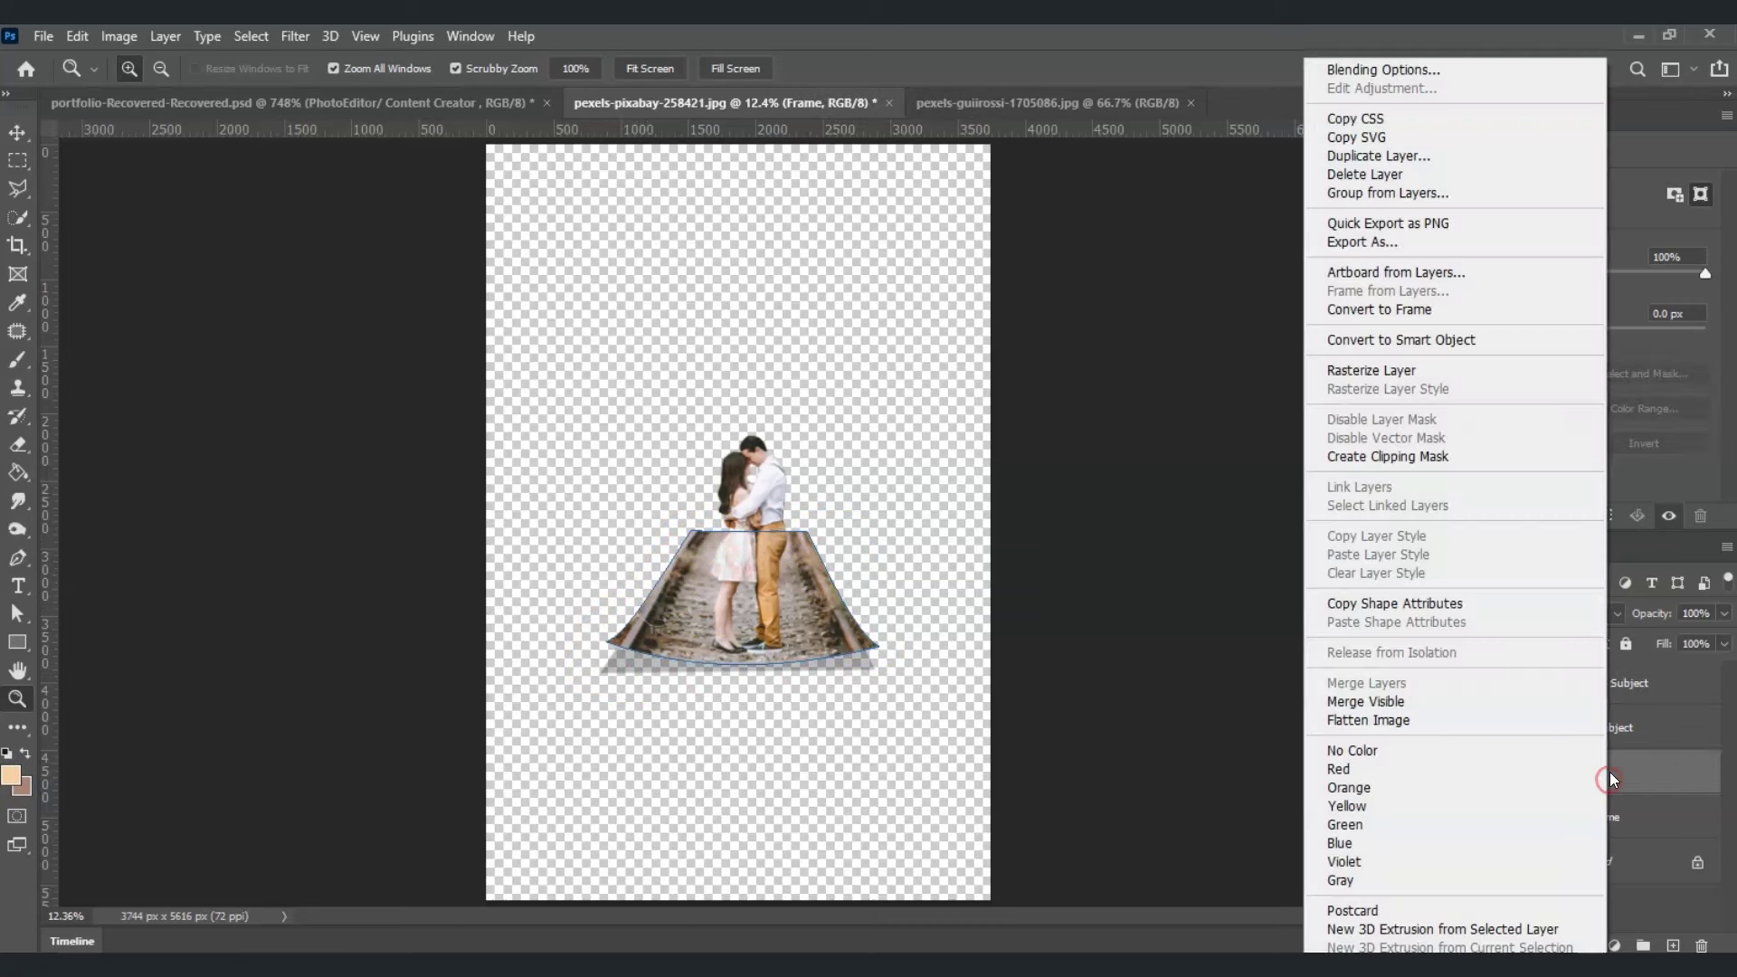
- Add a 24 px outside stroke in white (ffffff) to the Frame layer
left_click(1372, 73)
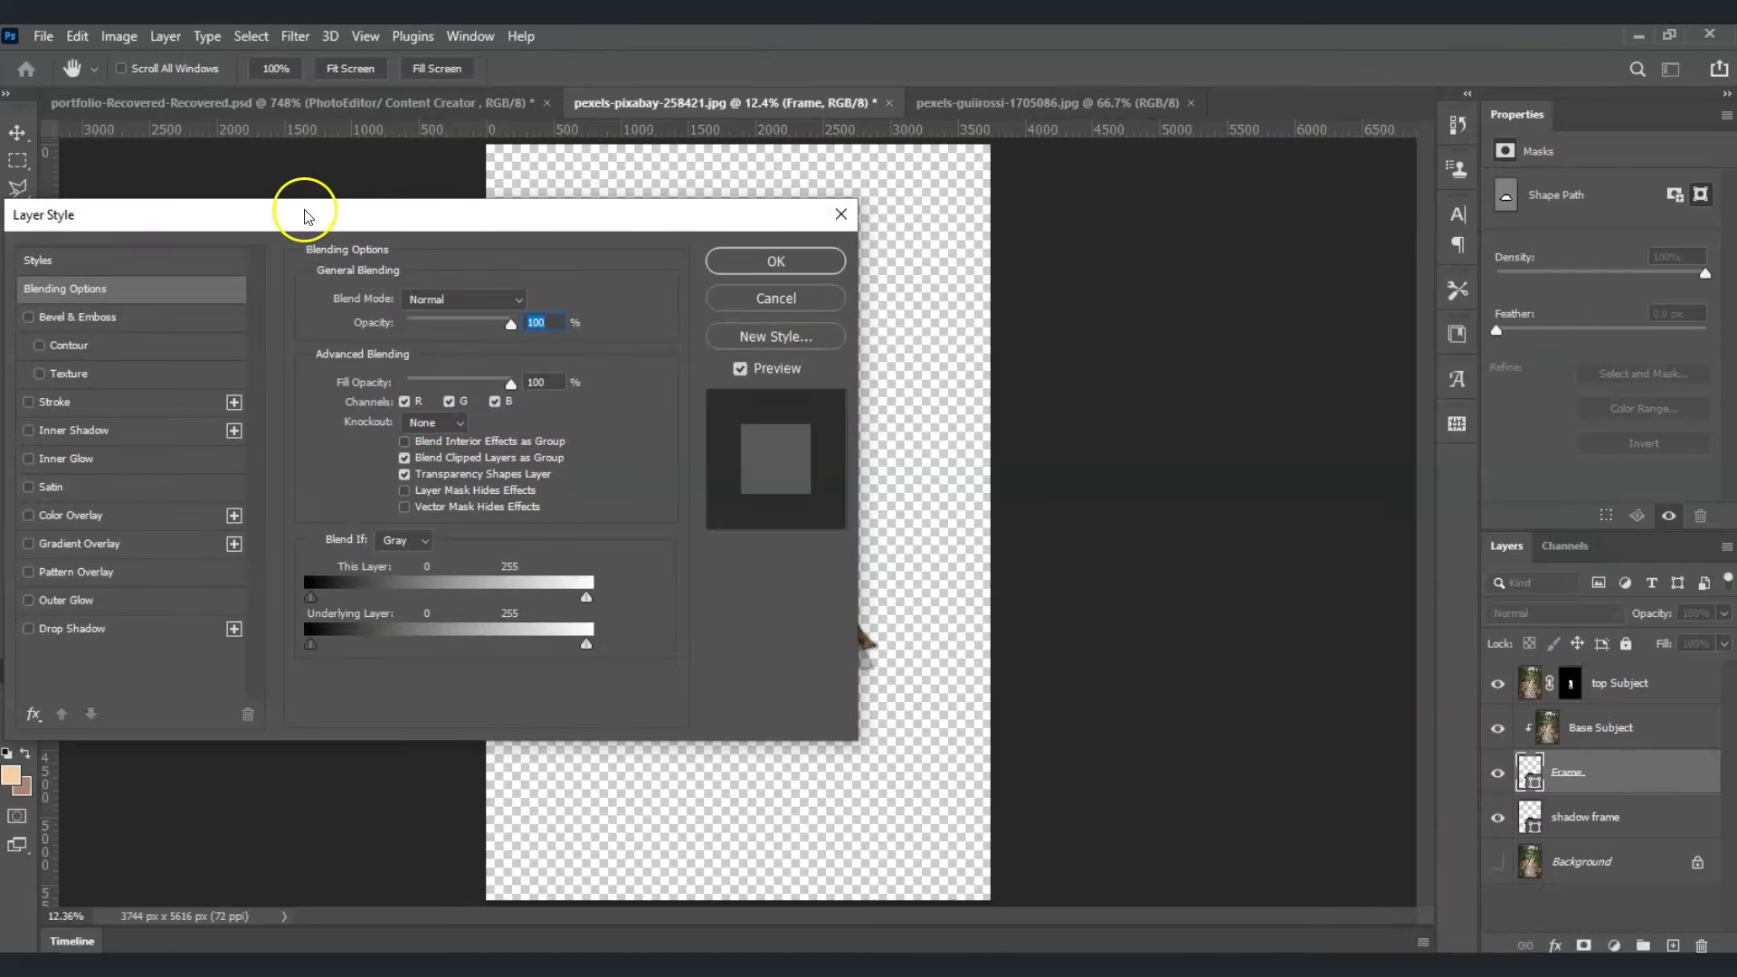
left_click_drag(304, 216, 1058, 212)
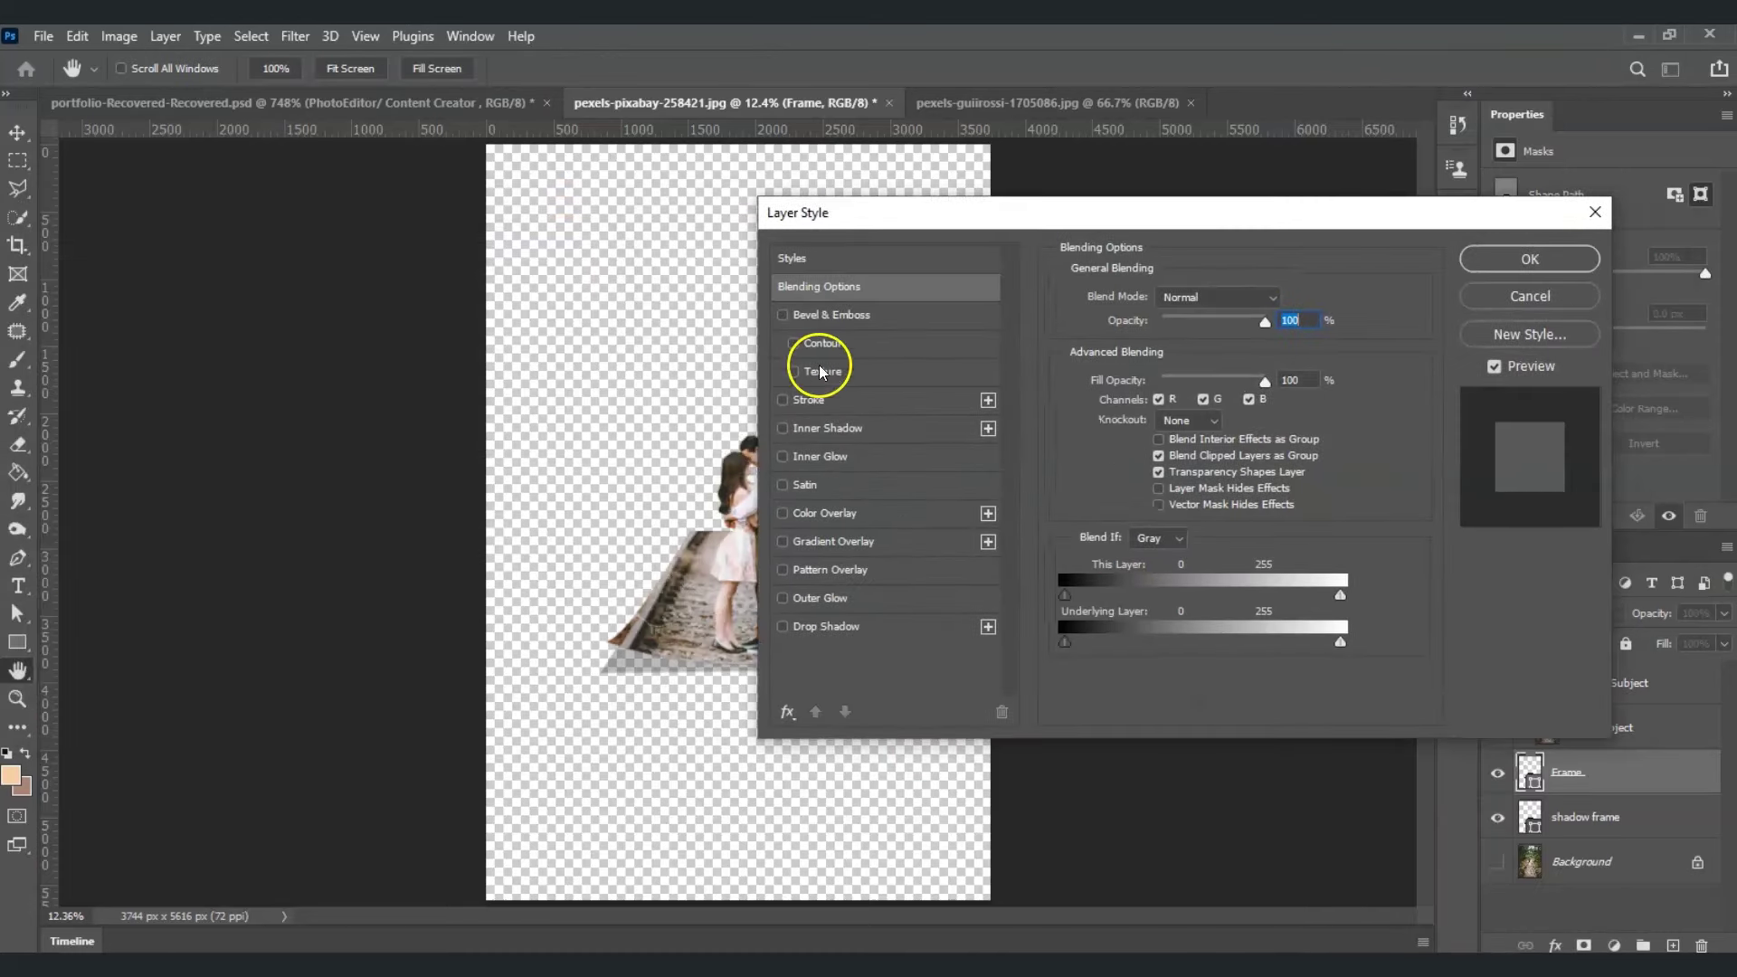
left_click(782, 400)
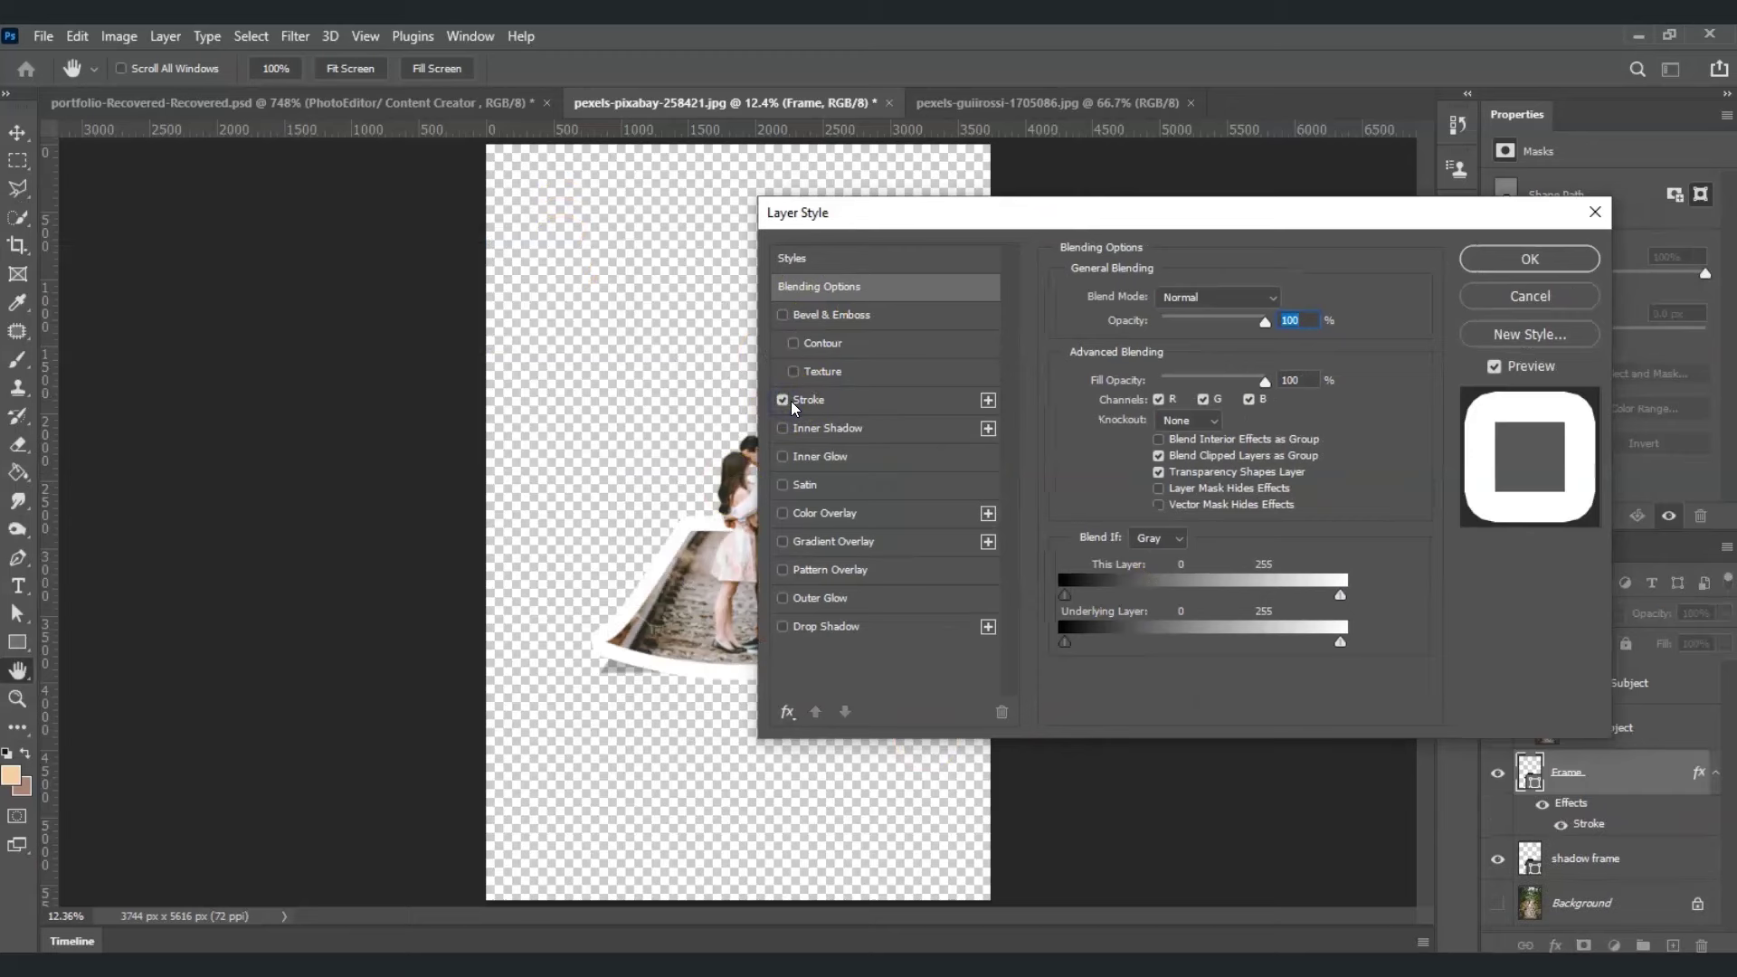
left_click(812, 400)
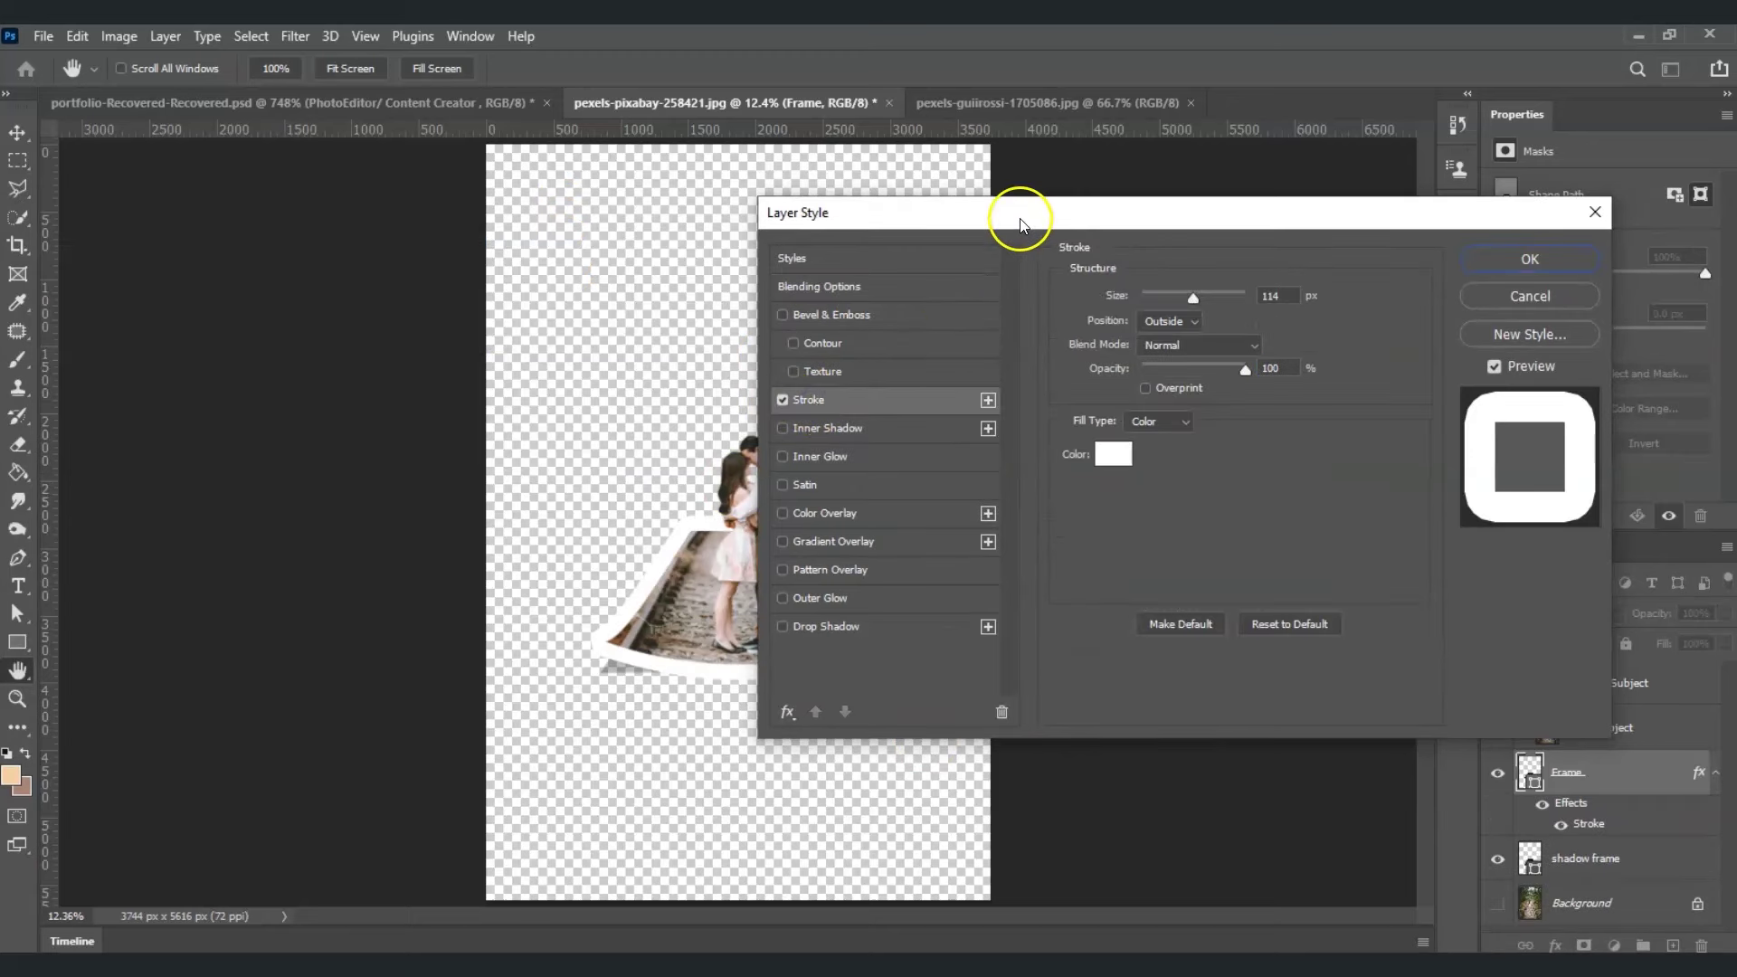
left_click_drag(1020, 222, 1040, 189)
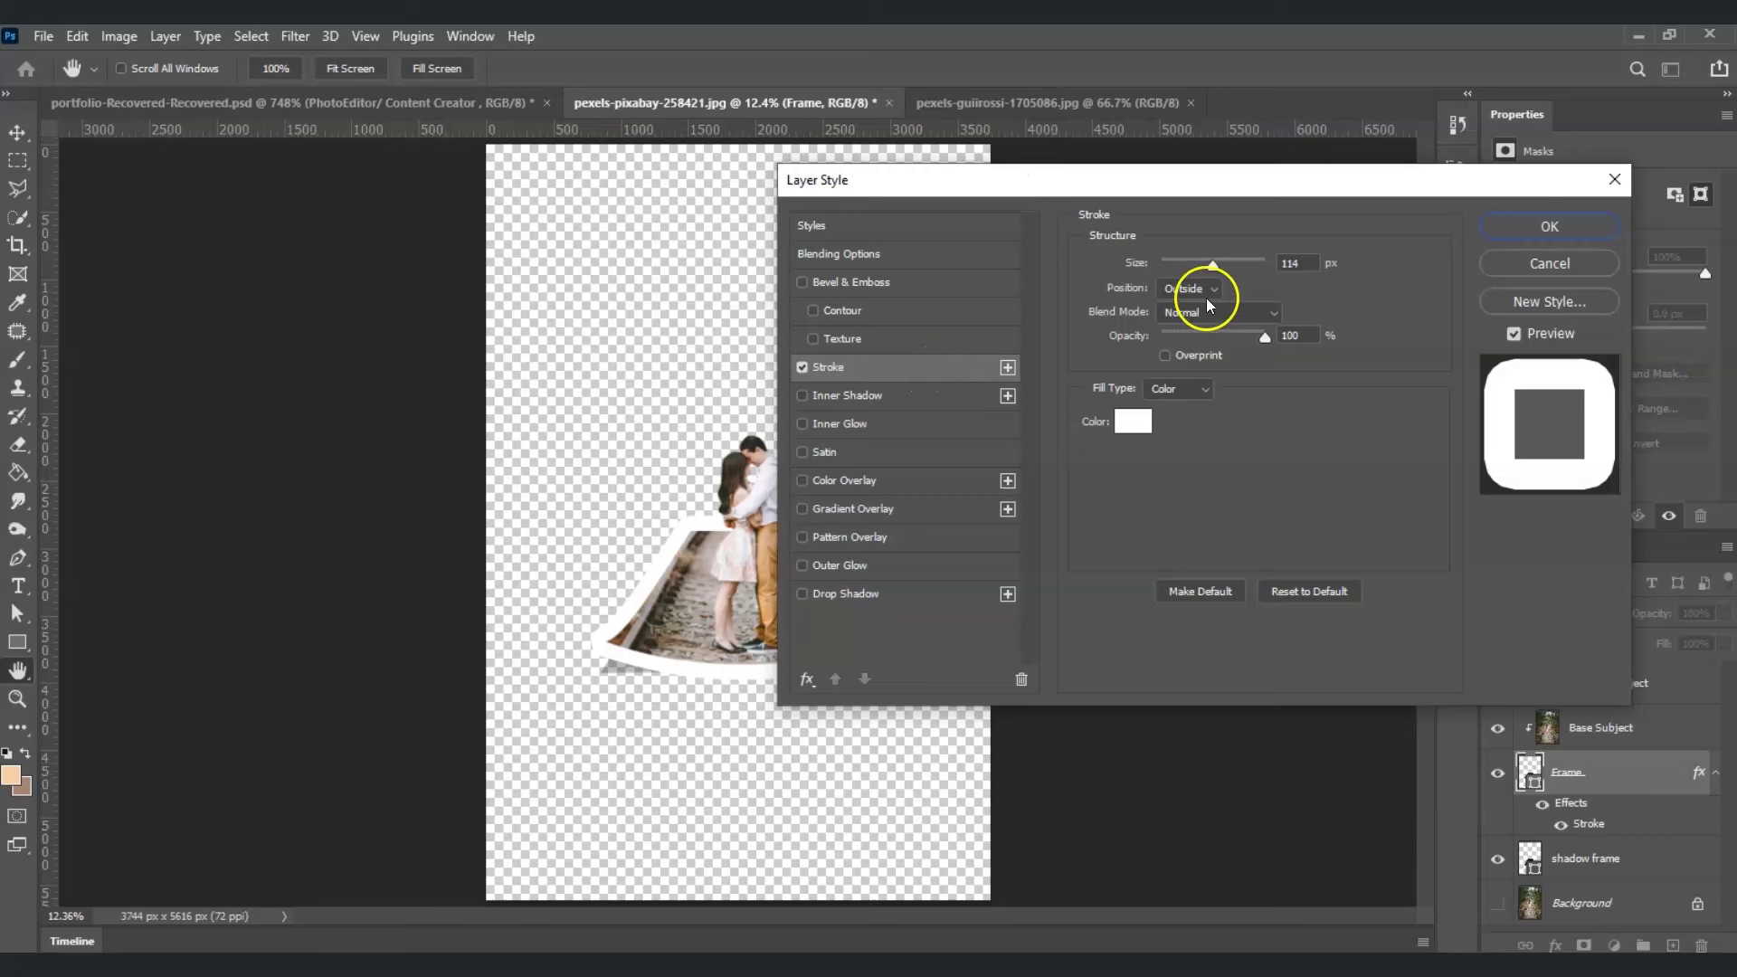
left_click_drag(1212, 263, 1180, 265)
left_click(1289, 264)
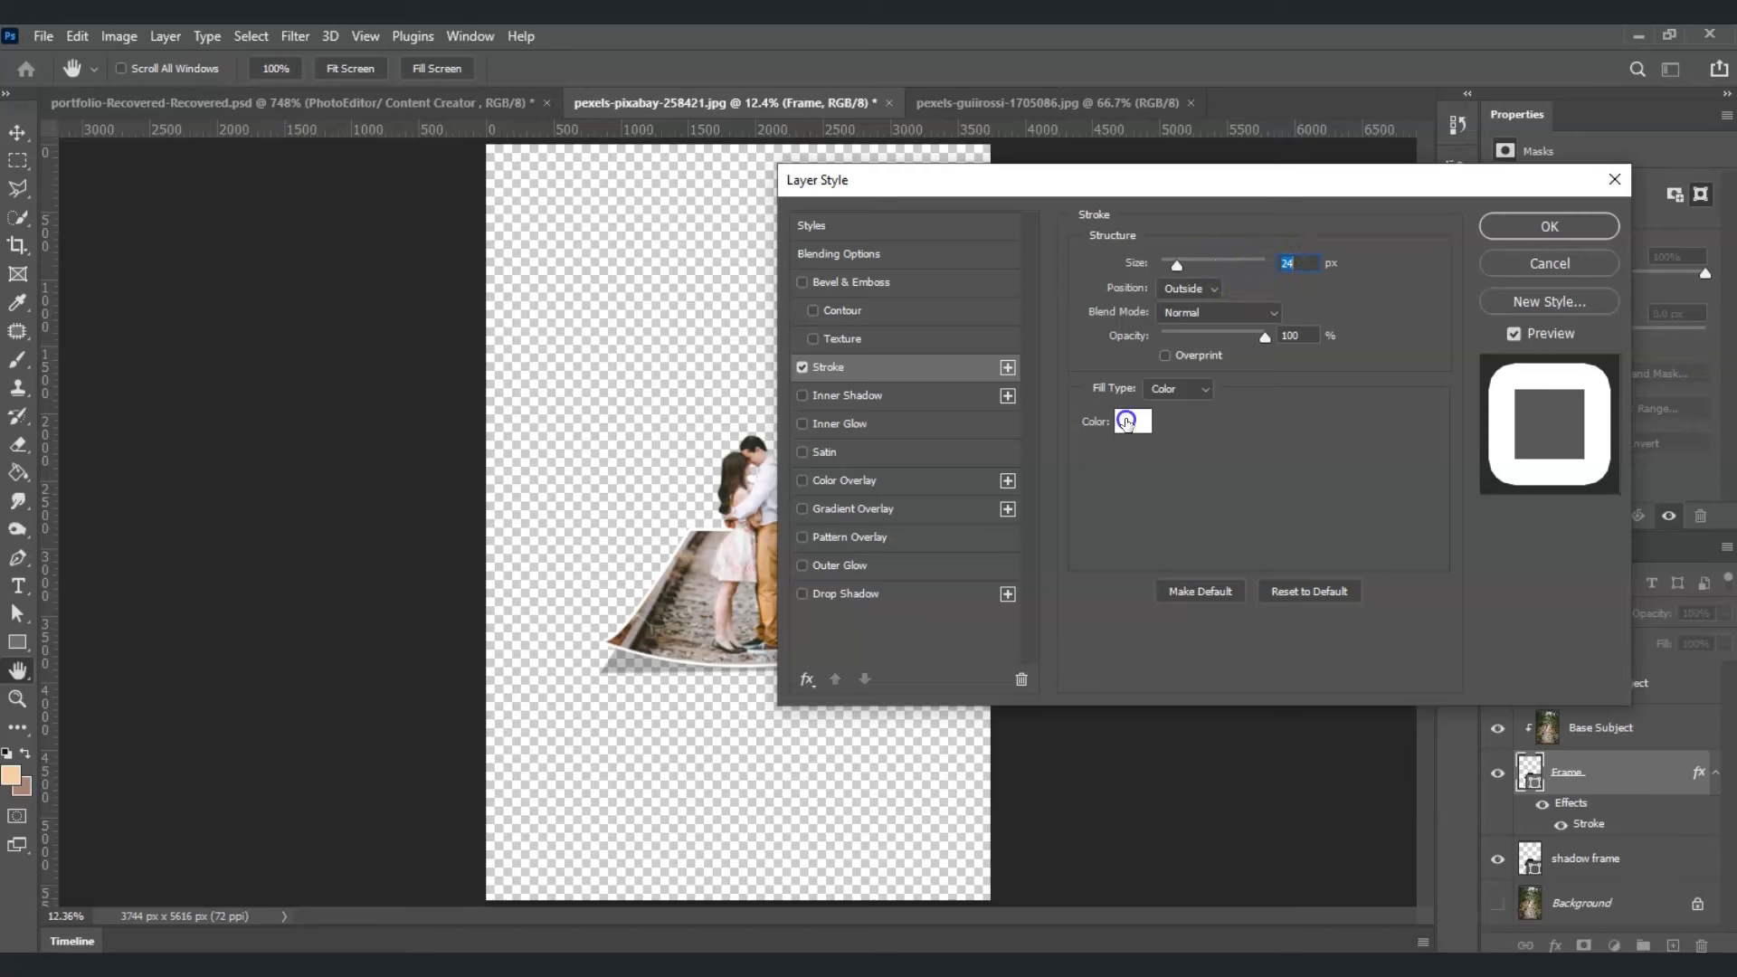
left_click(1132, 421)
left_click(1219, 232)
left_click_drag(1220, 232, 1163, 155)
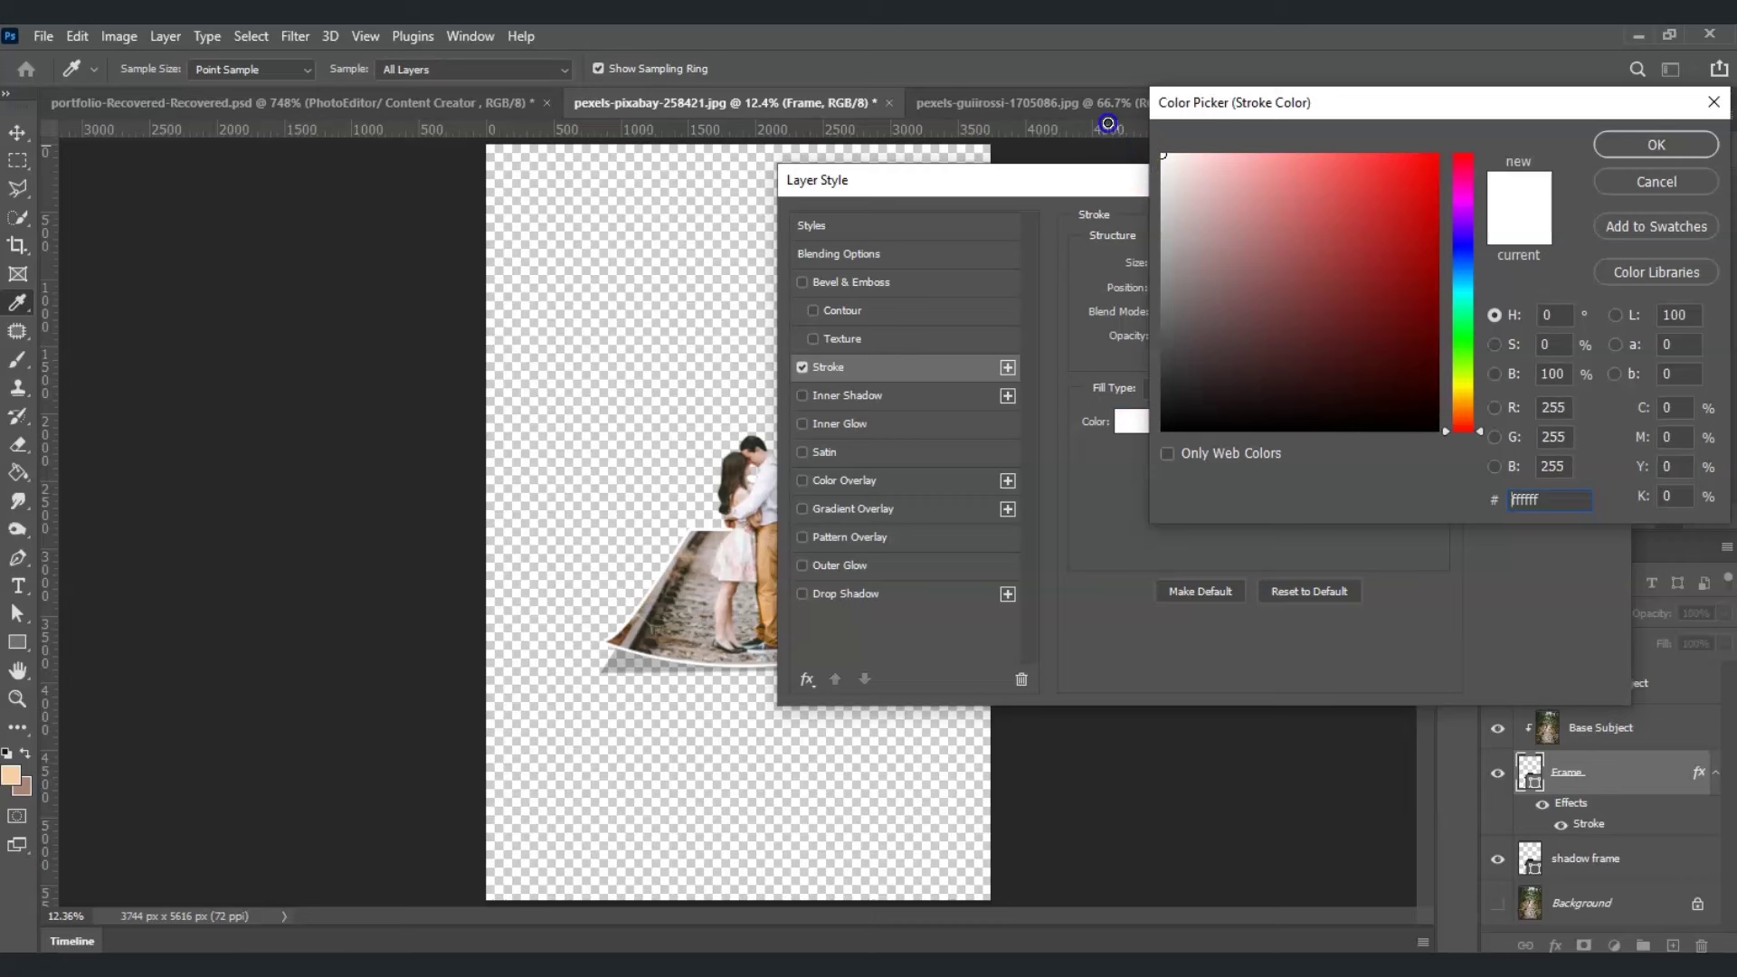
left_click(1606, 146)
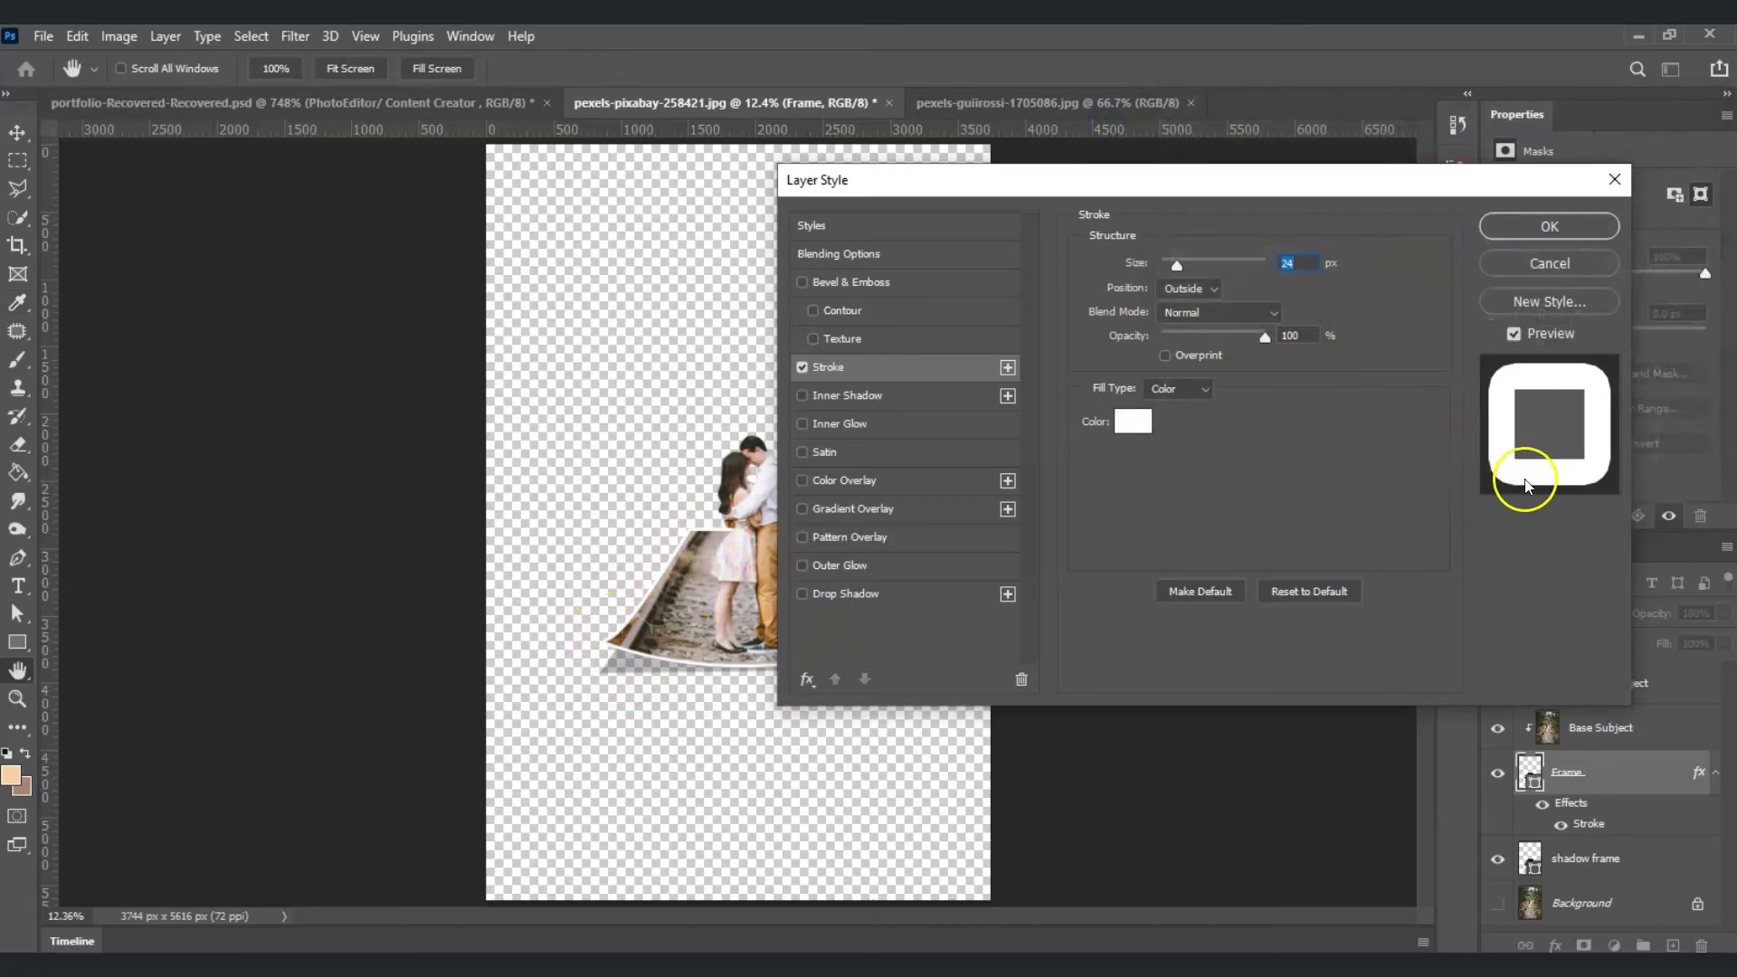
left_click(1542, 231)
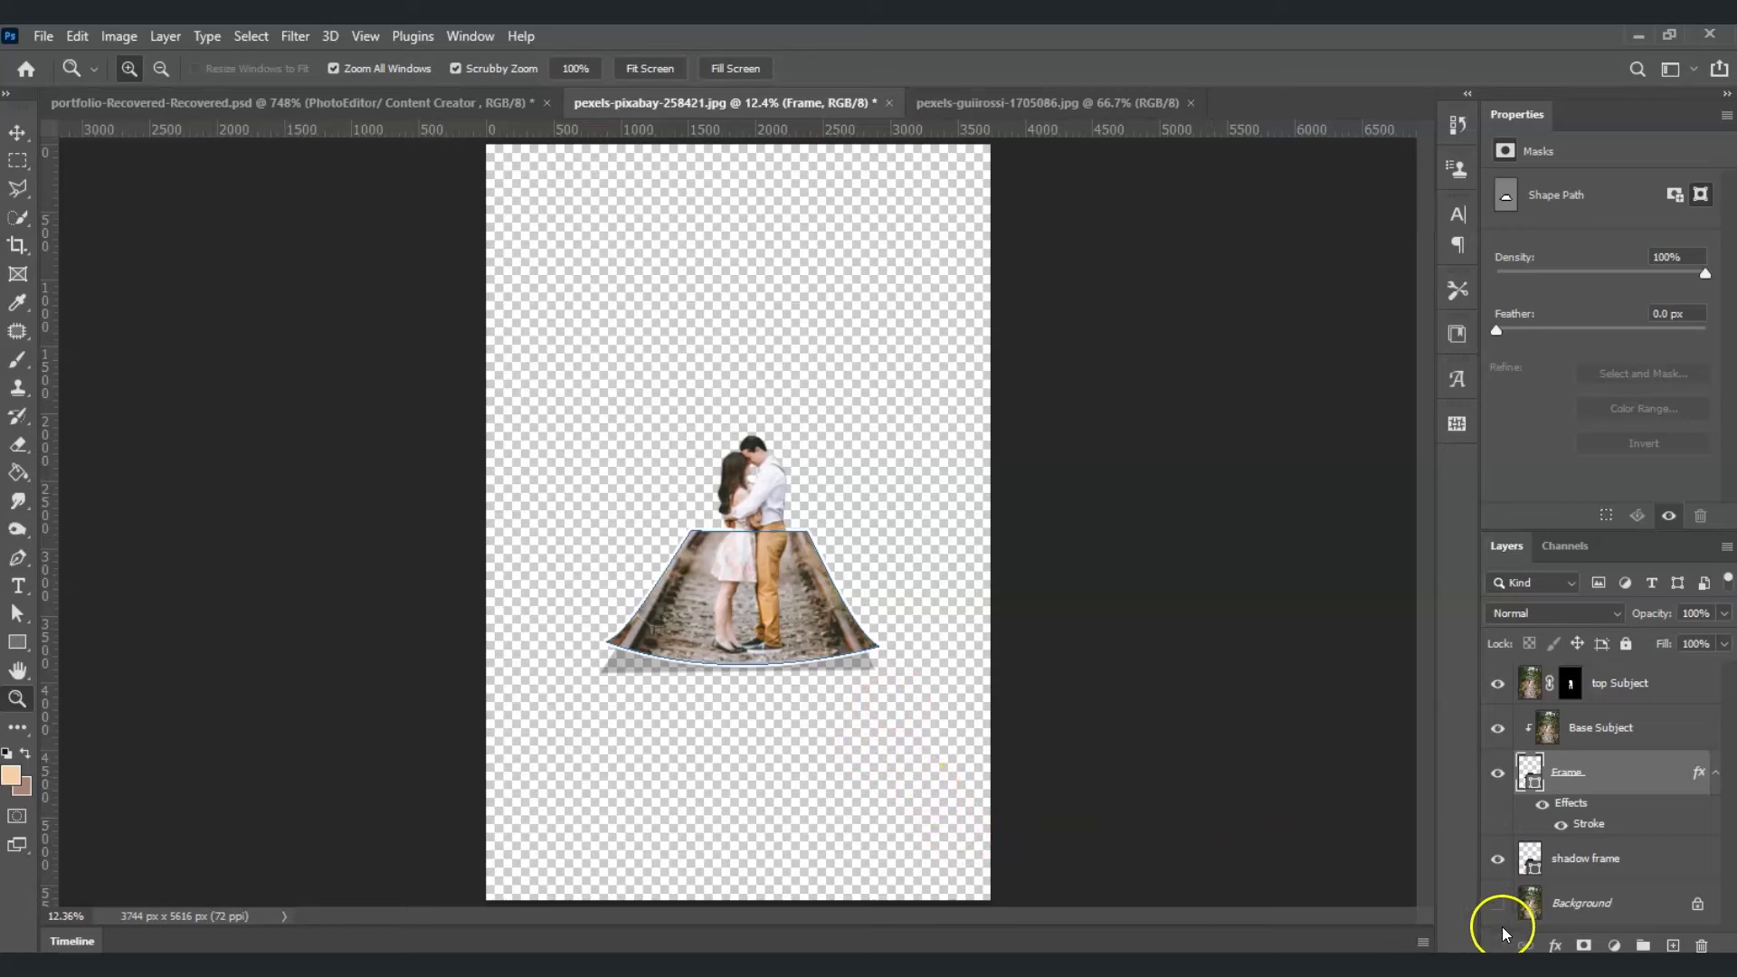
left_click(1597, 727)
- Drag the pexels-guiirossi bridge street photo into the pexels-pixabay couple document with the Move tool
left_click(1035, 103)
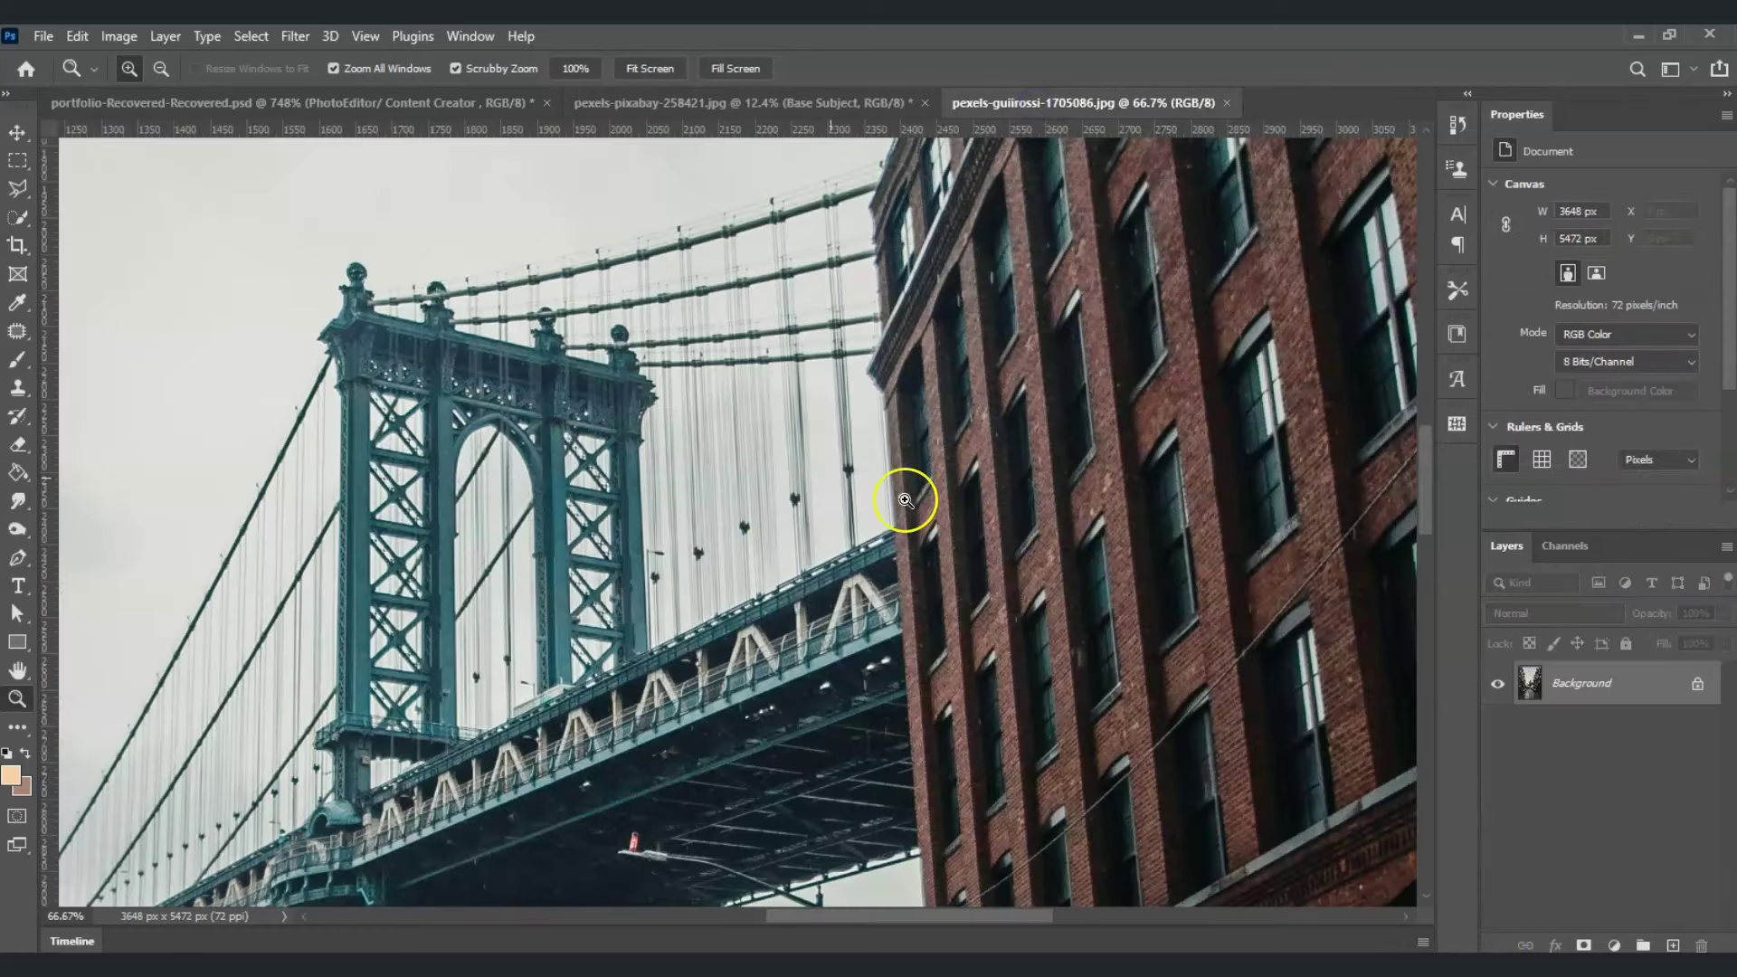
left_click(161, 68)
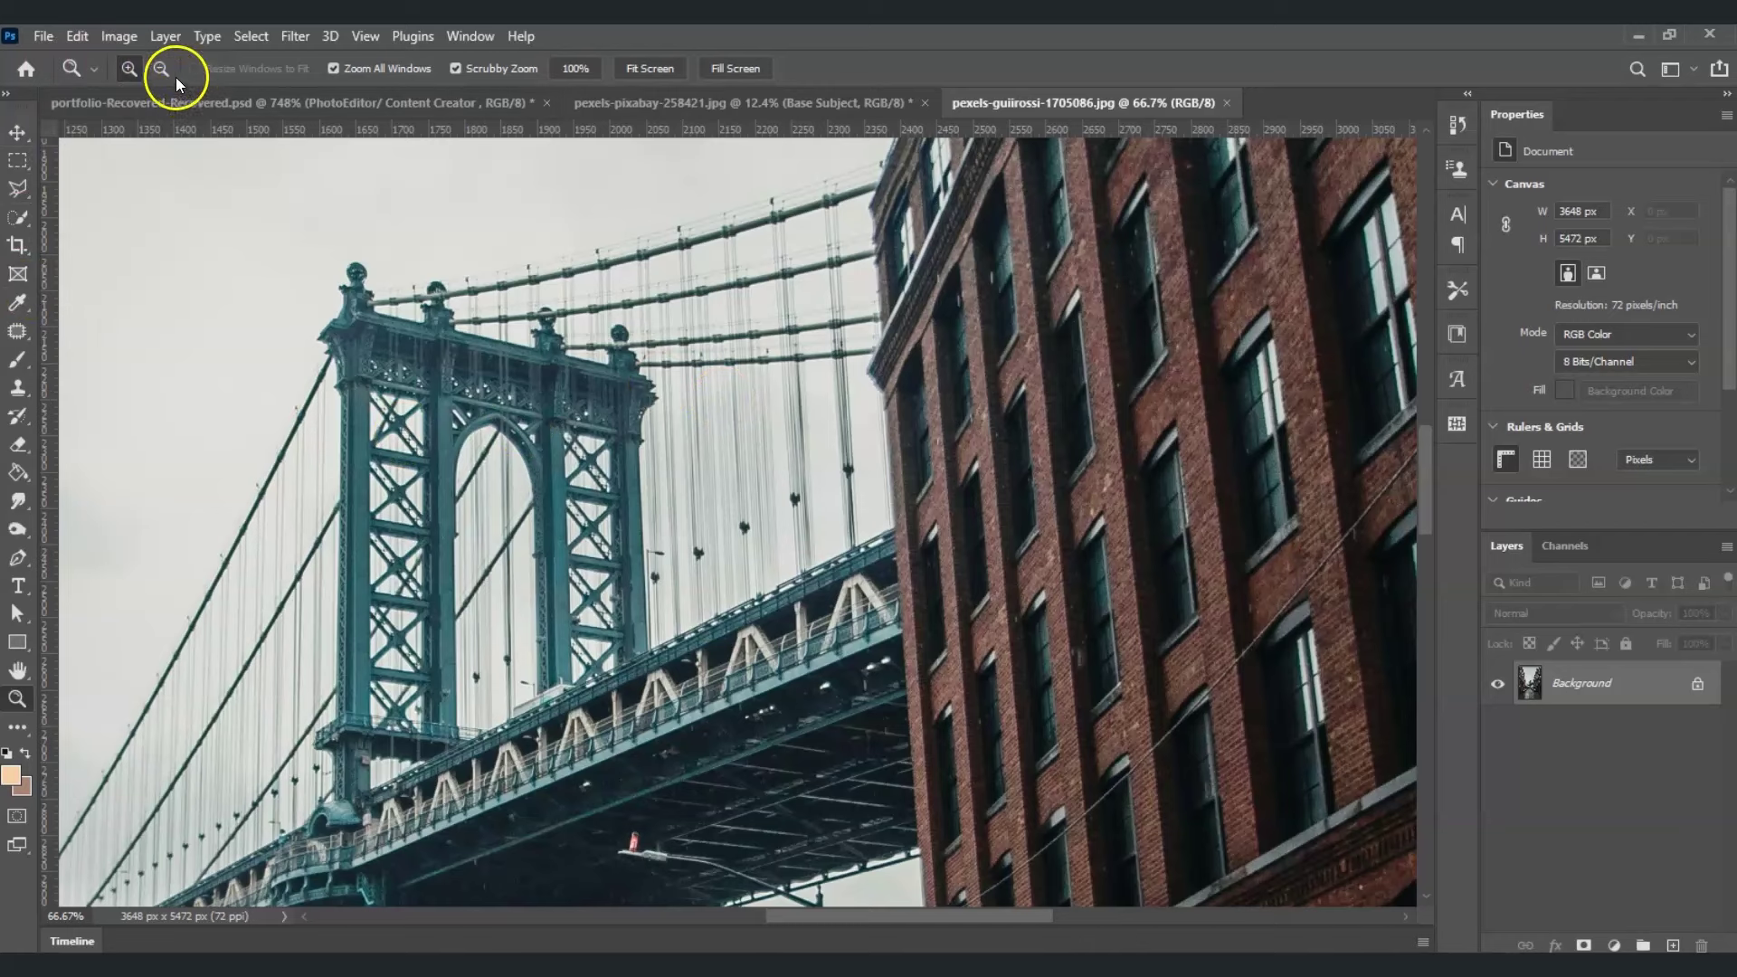
left_click(506, 459)
left_click(507, 459)
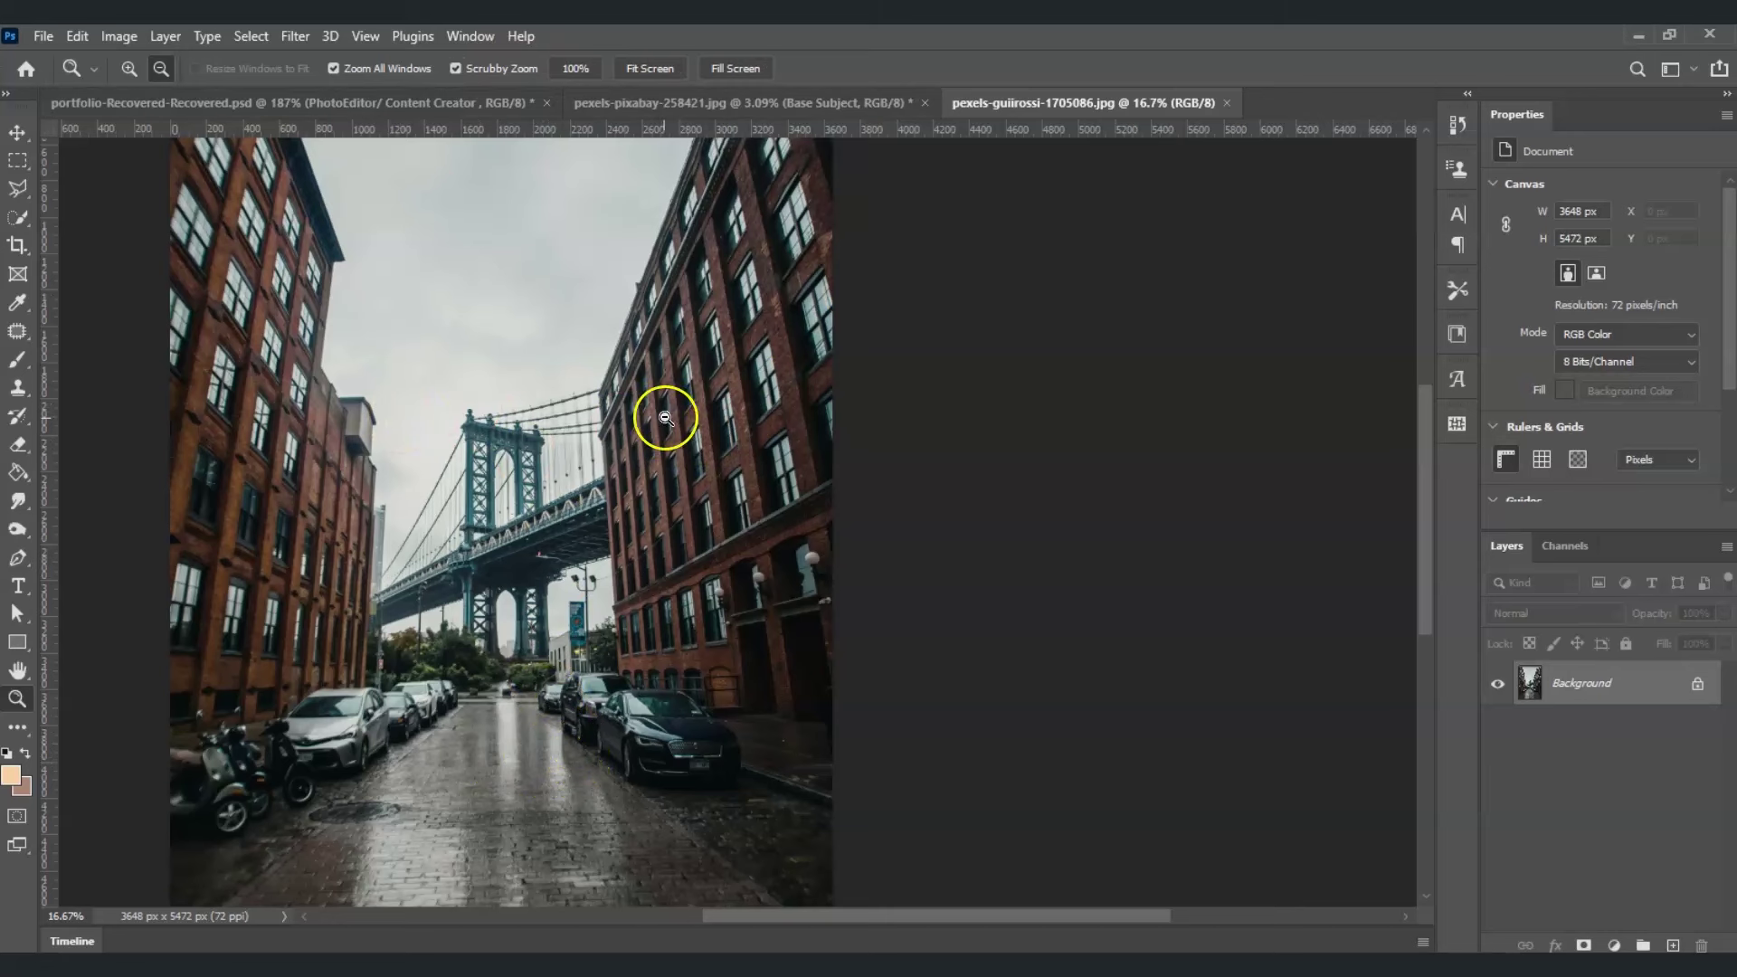
left_click(18, 140)
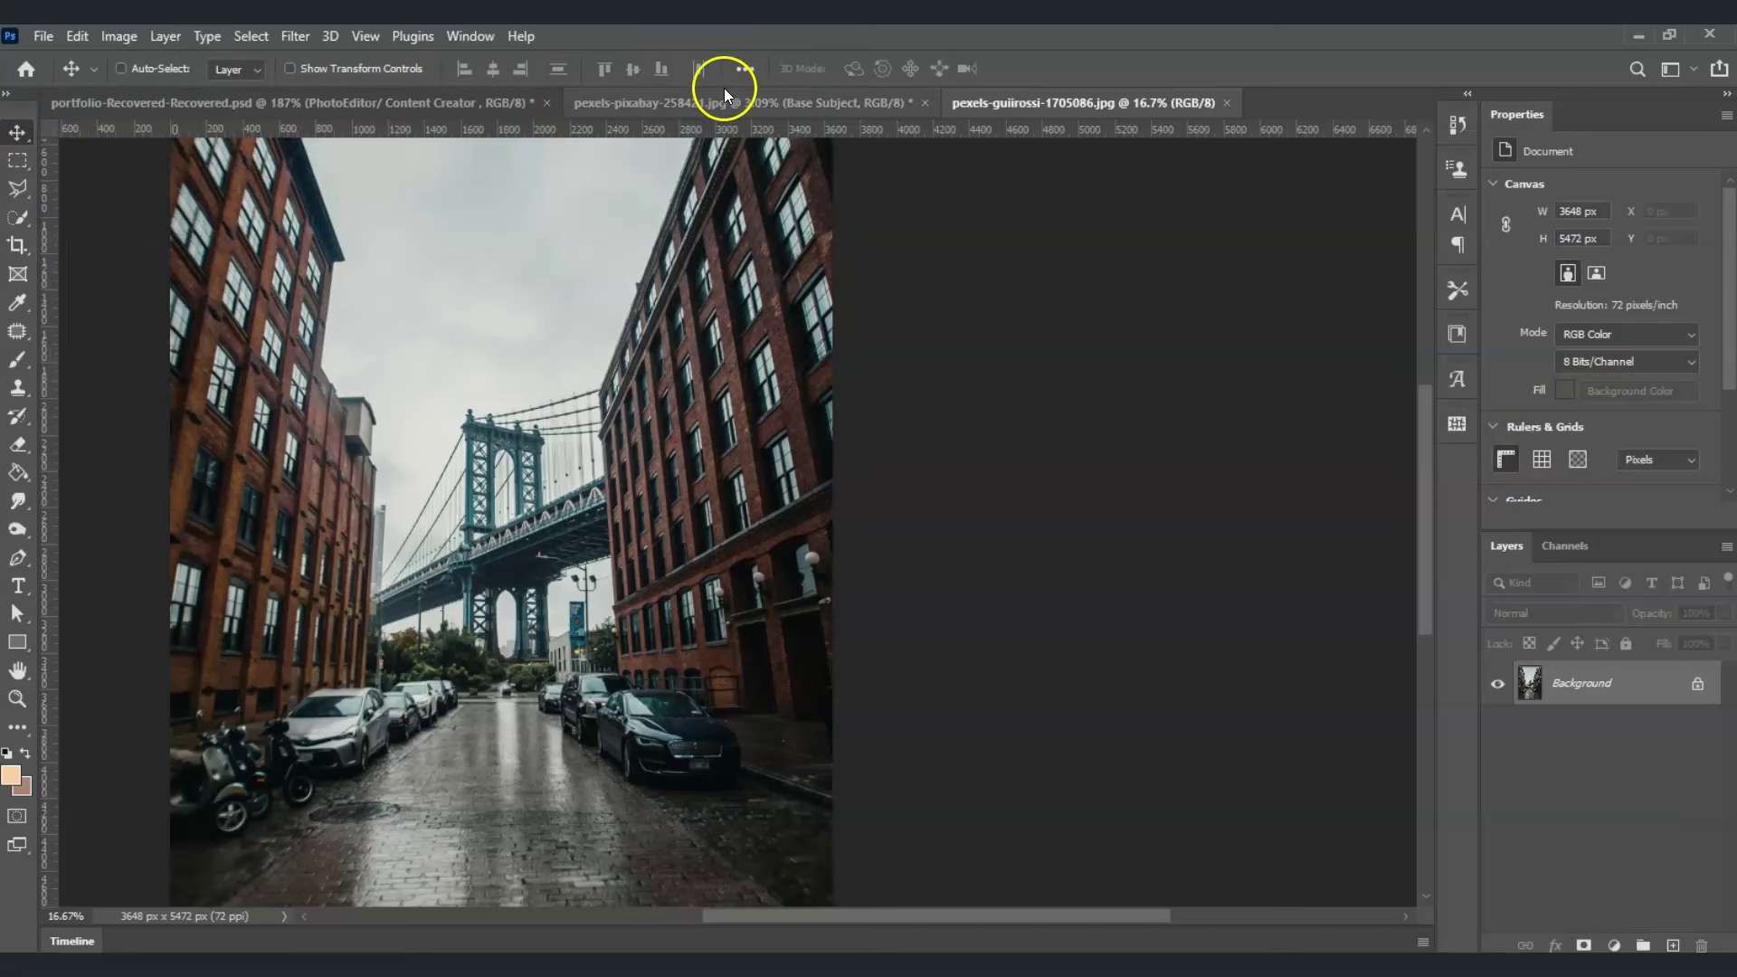
left_click(721, 284)
left_click_drag(747, 192, 731, 109)
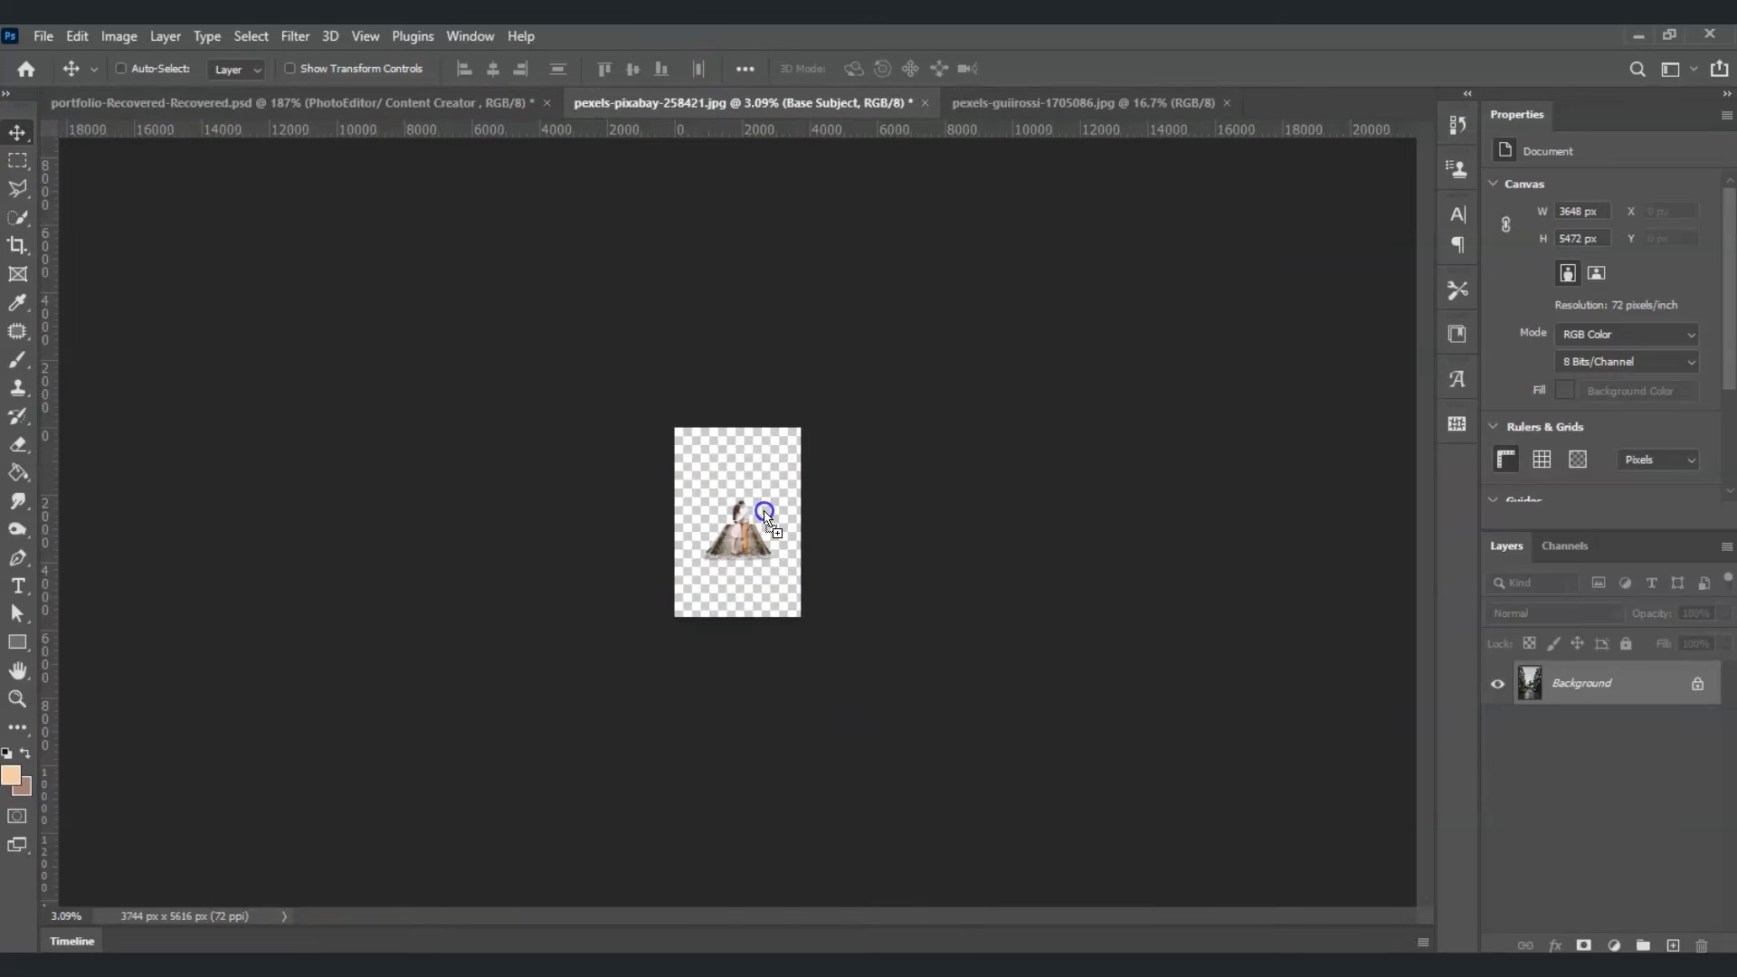
left_click_drag(764, 517, 766, 516)
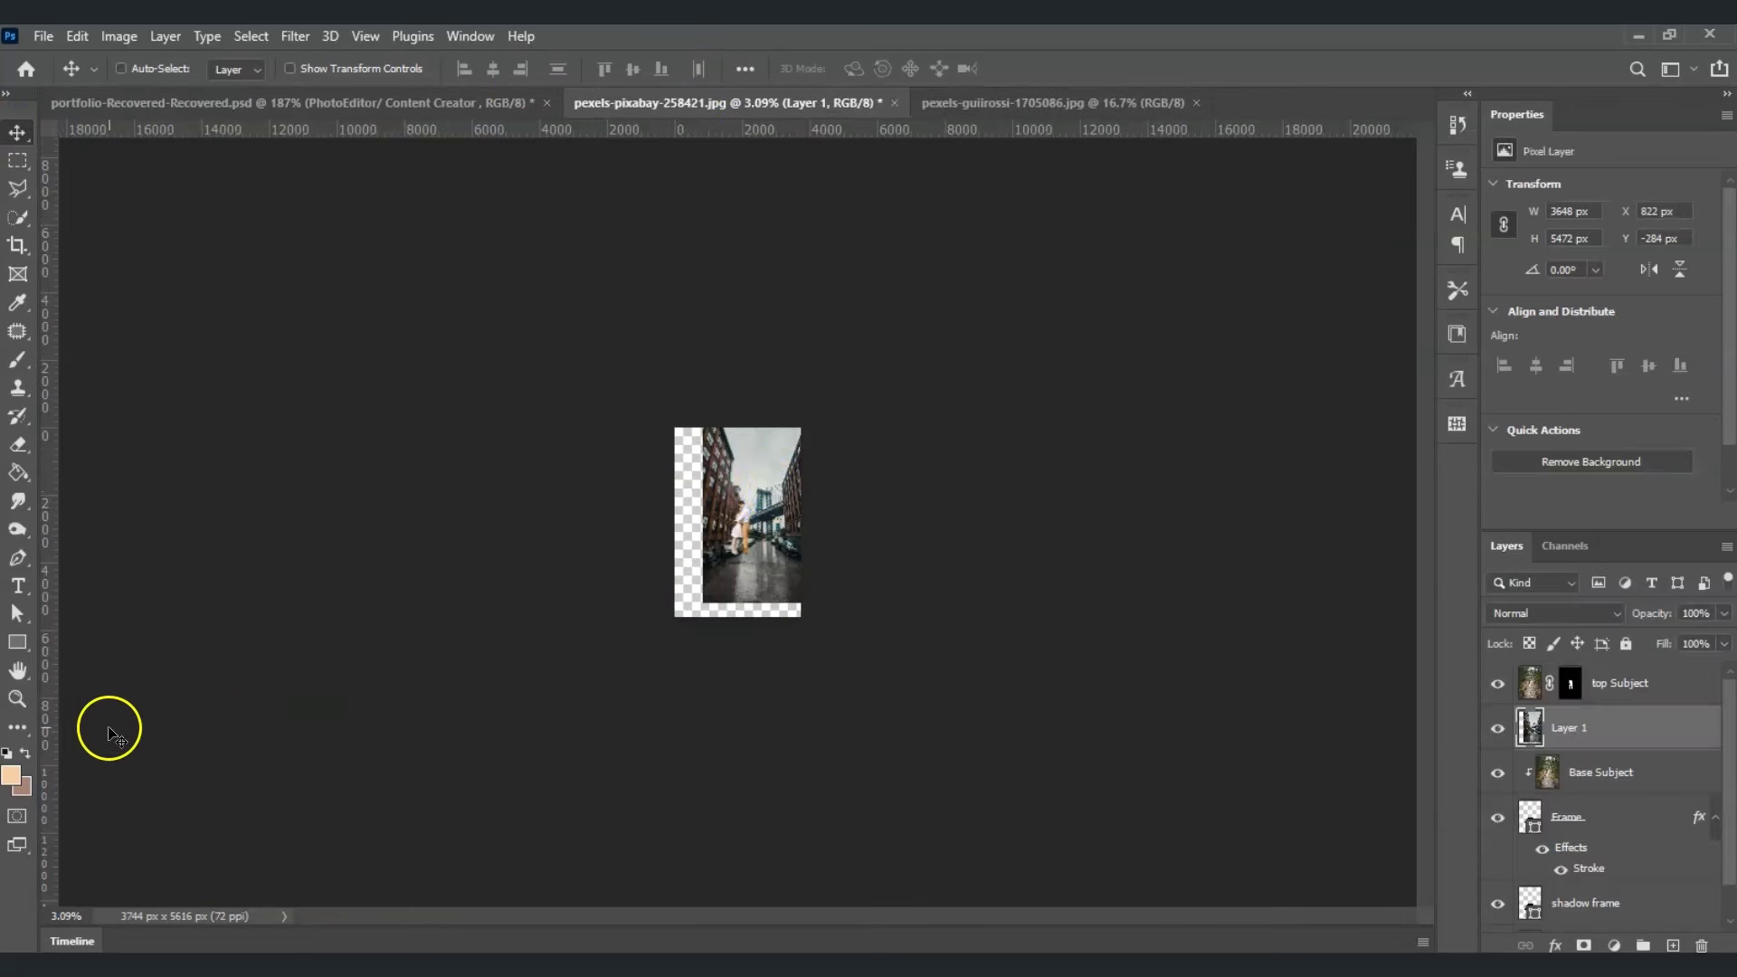
- Shift the street photo and stretch it wider to fill the canvas width
left_click(17, 698)
left_click(651, 69)
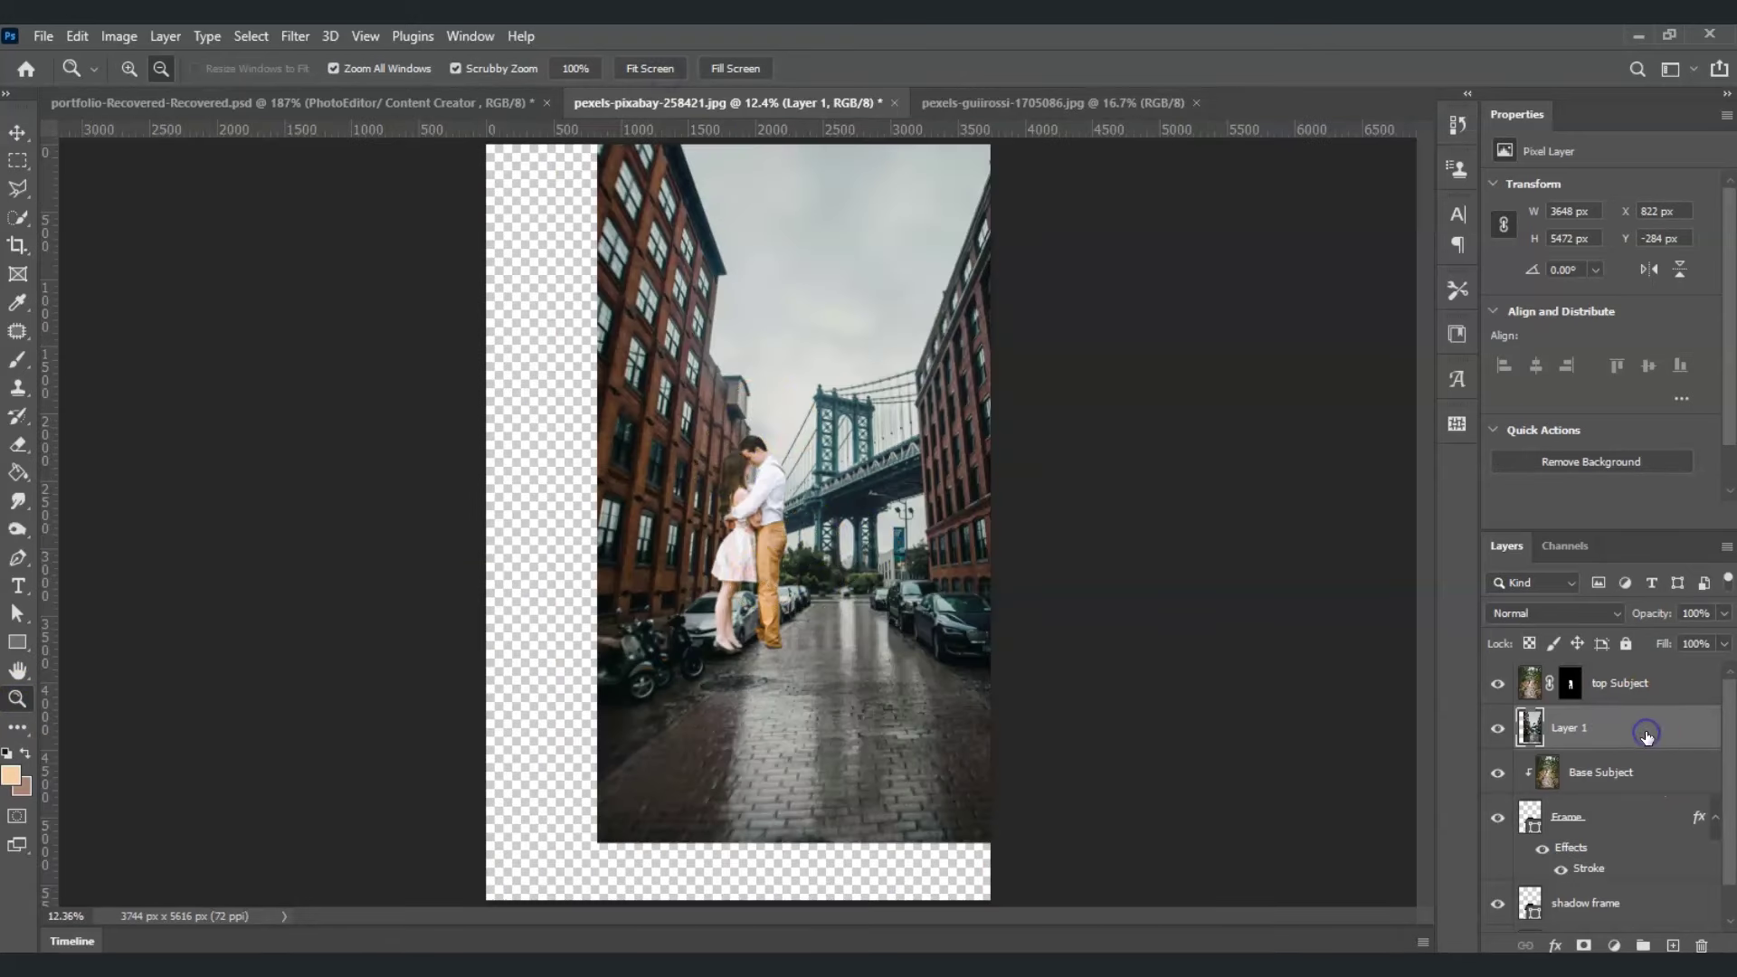
key("v")
left_click_drag(880, 375, 830, 440)
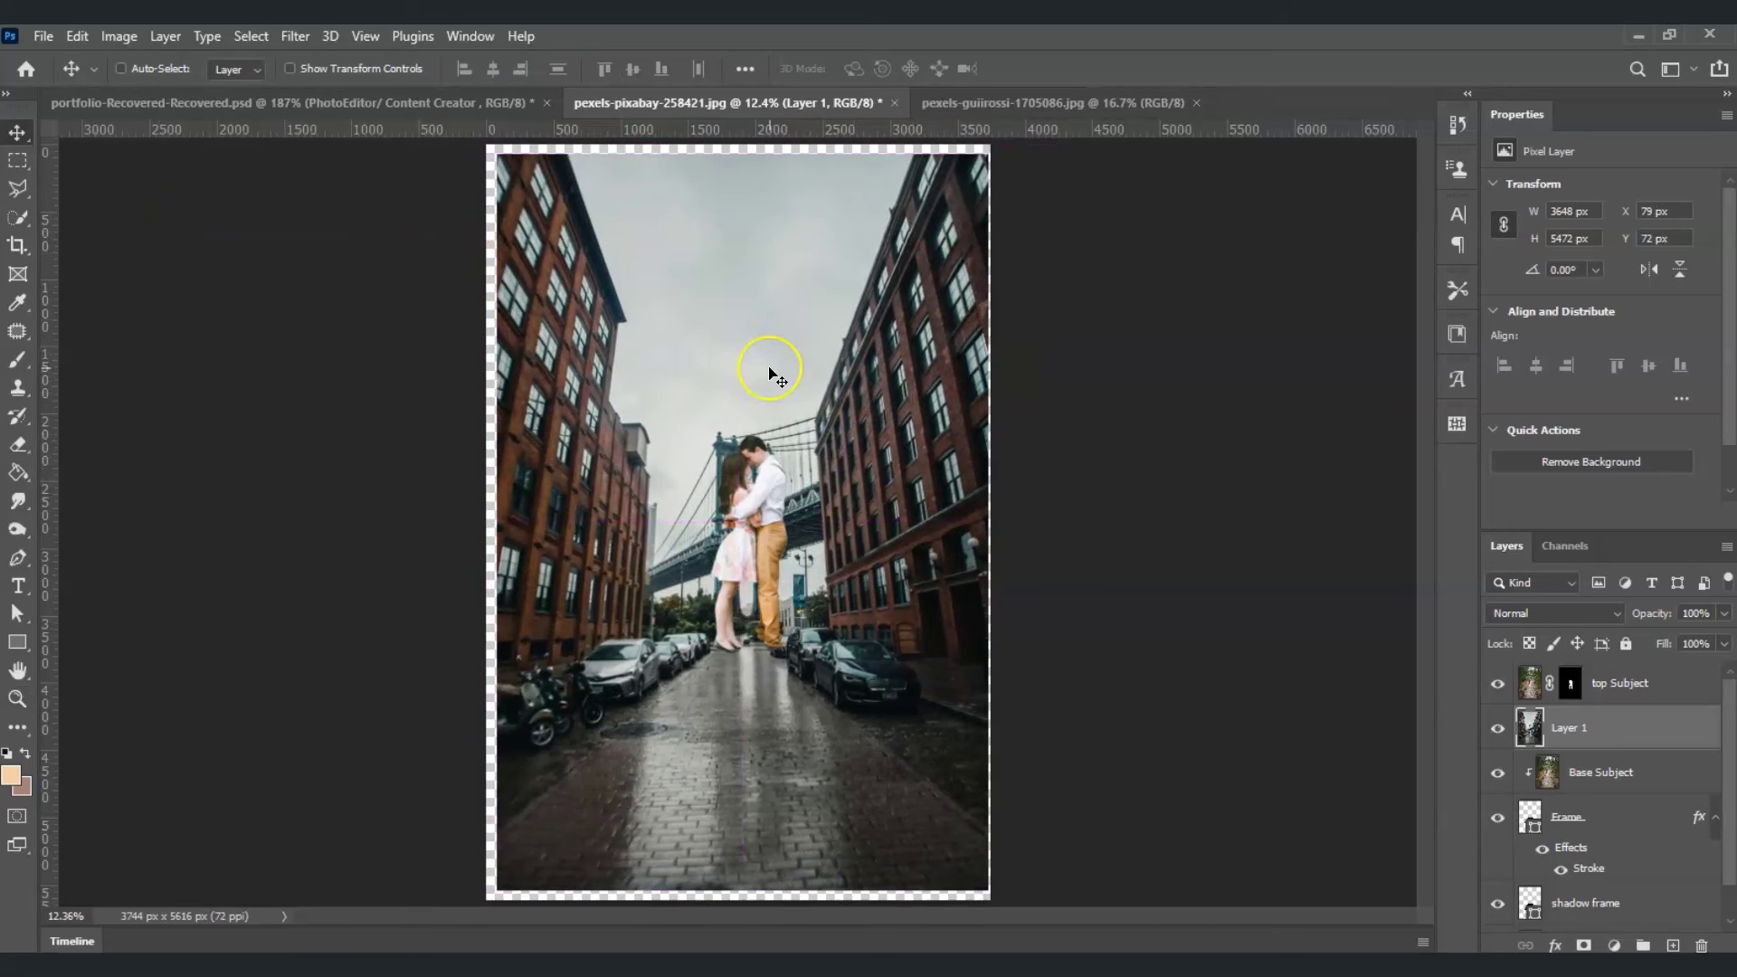
key("ctrl")
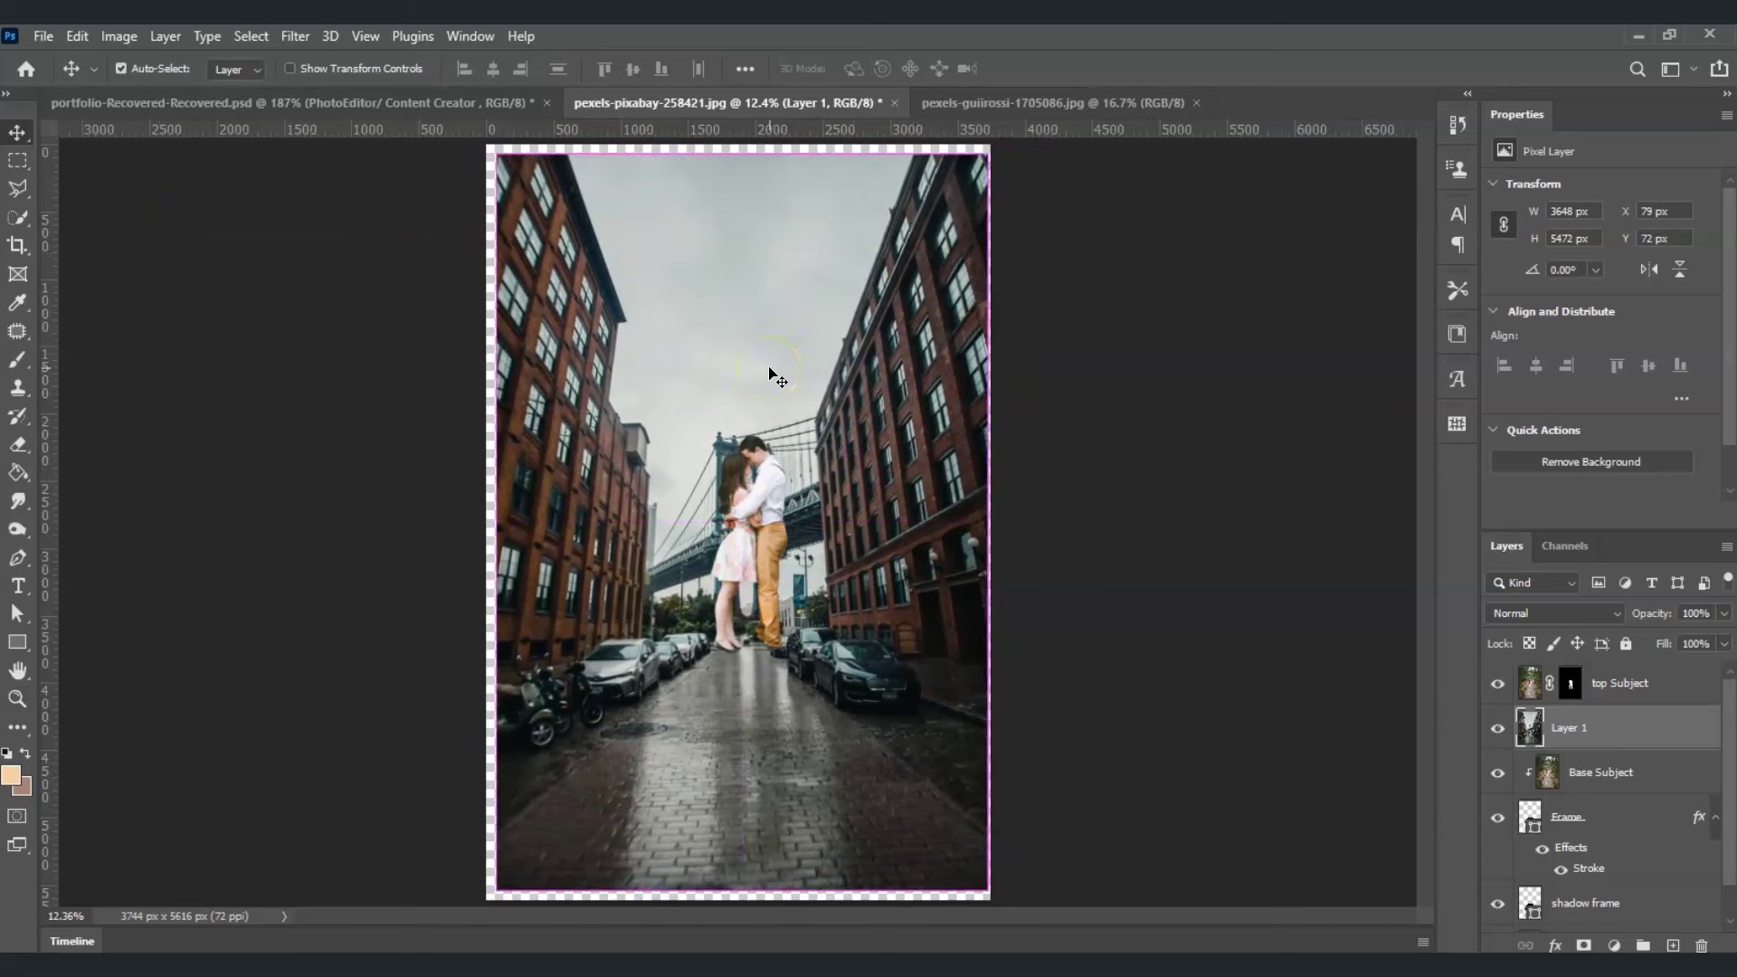
key("ctrl+t")
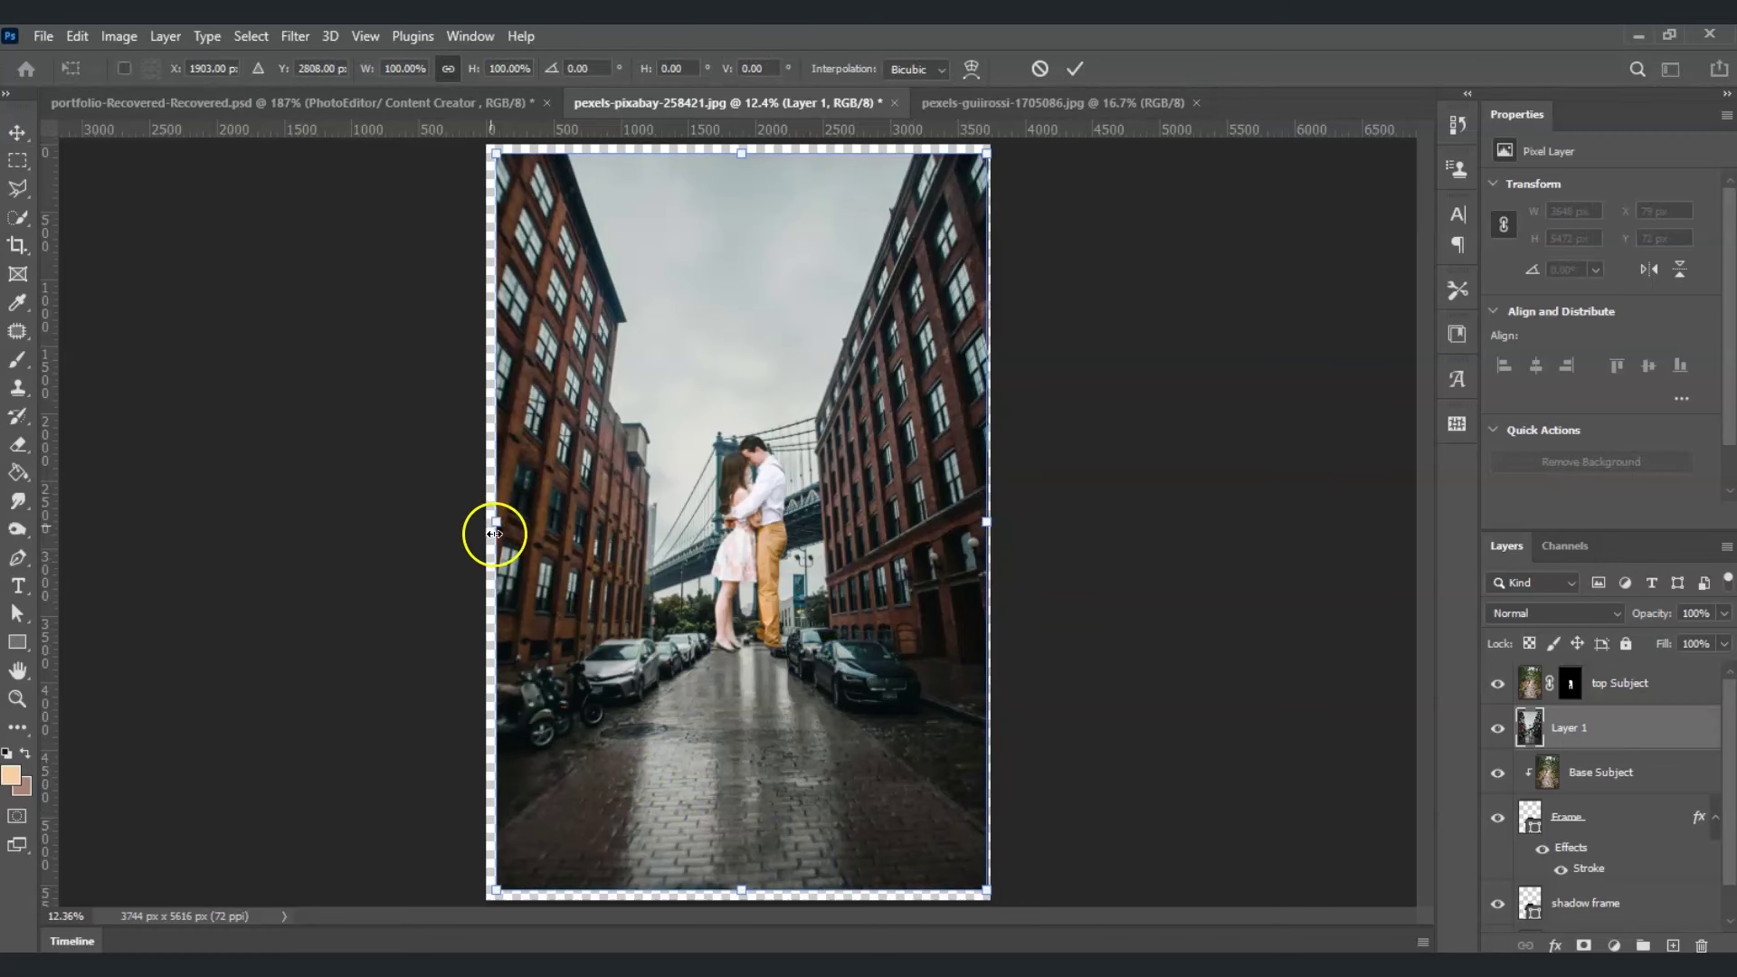
left_click_drag(494, 524, 468, 521)
left_click_drag(995, 526, 999, 523)
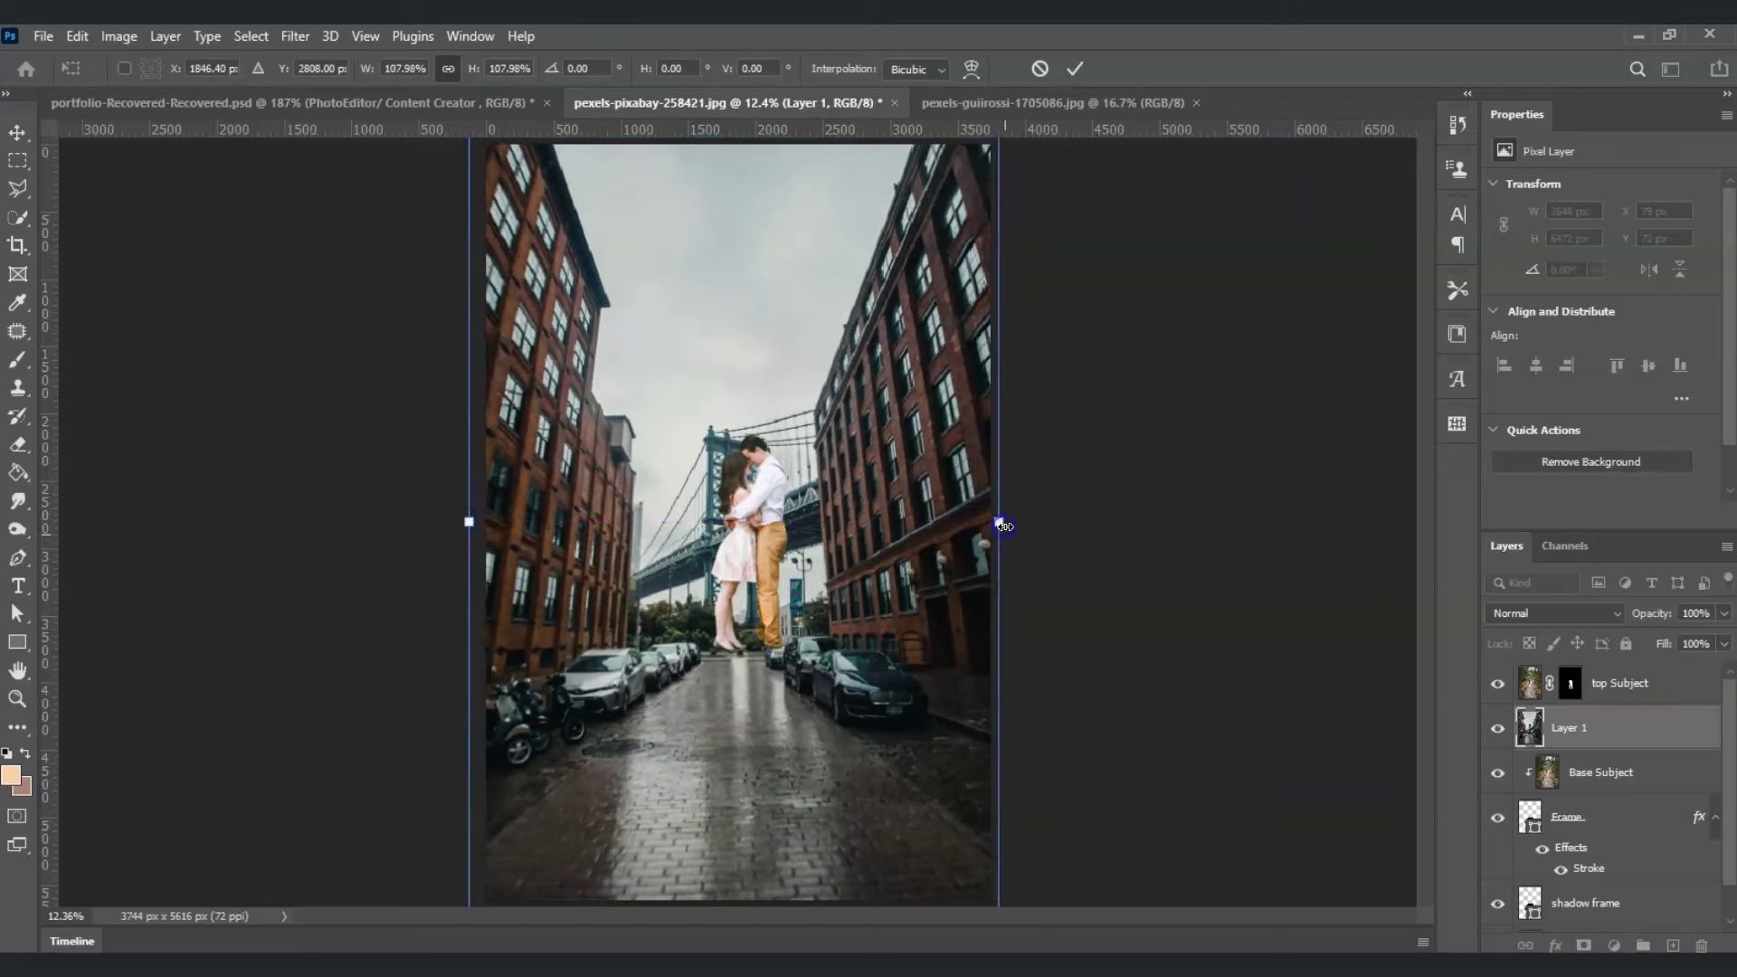
left_click(1619, 745)
- Move Layer 1 below the frame layers, then enlarge it to 144% and reposition it up-left
left_click_drag(1602, 898, 1602, 900)
left_click_drag(1589, 841, 1604, 896)
left_click_drag(790, 688, 929, 669)
key("ctrl+t")
left_click_drag(476, 522, 368, 521)
left_click_drag(916, 633, 889, 542)
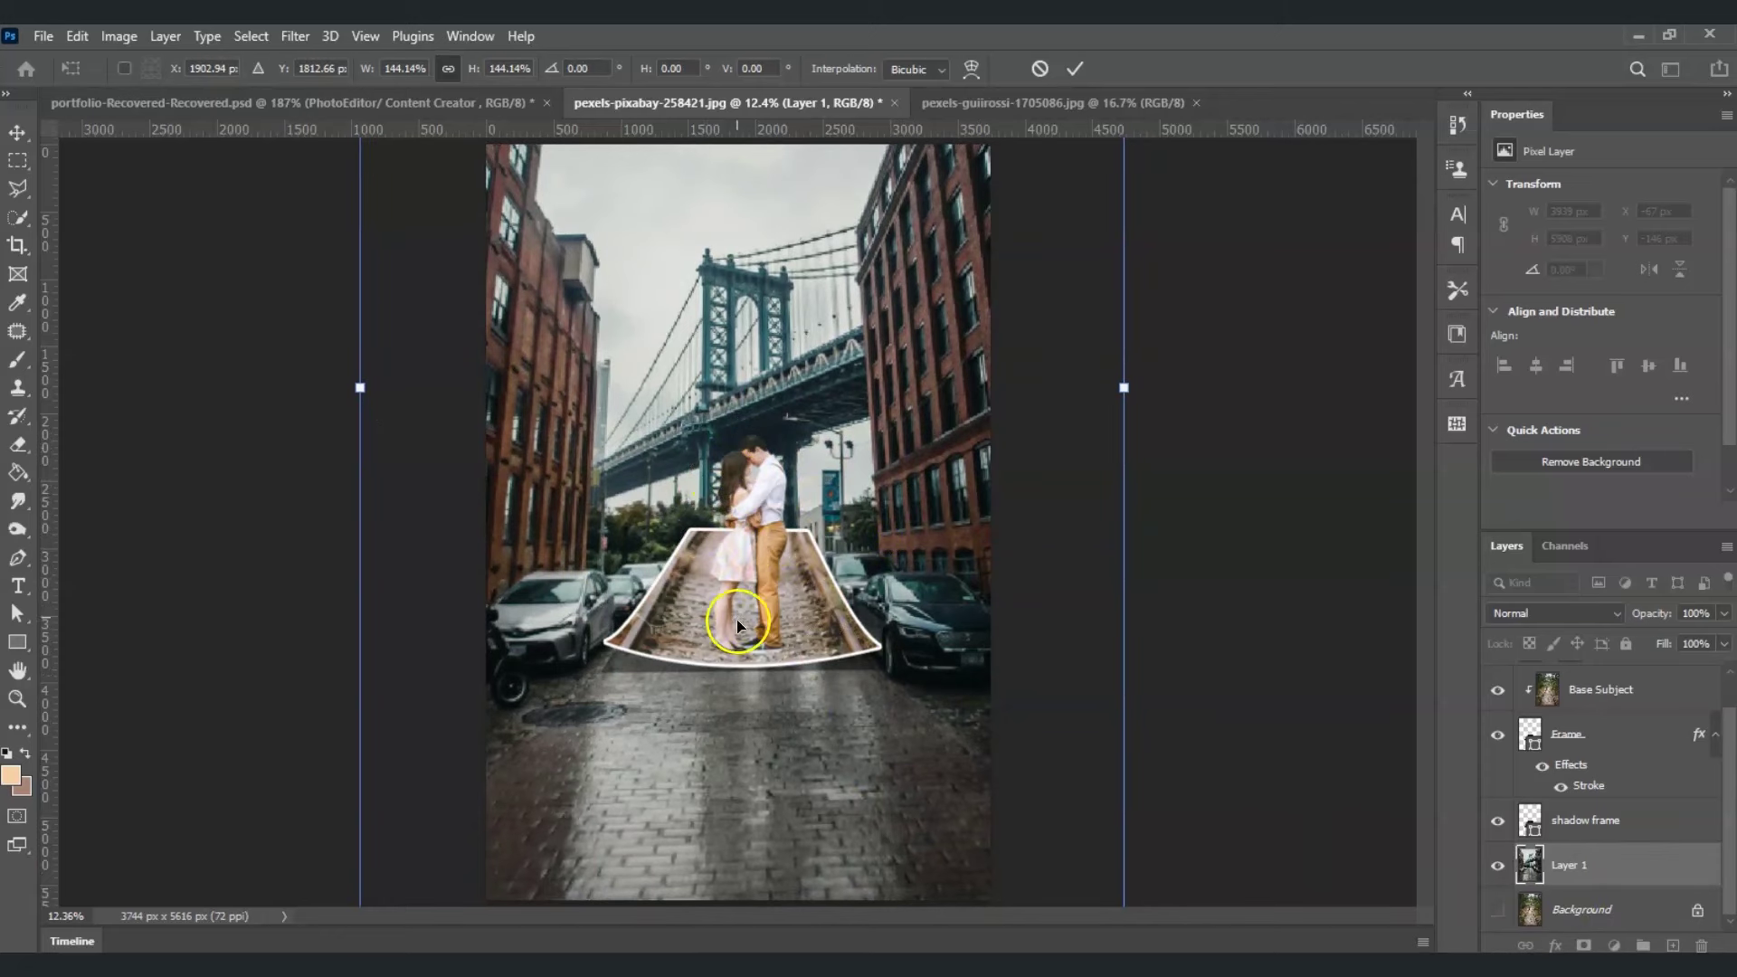
left_click(1604, 823)
left_click(1657, 827)
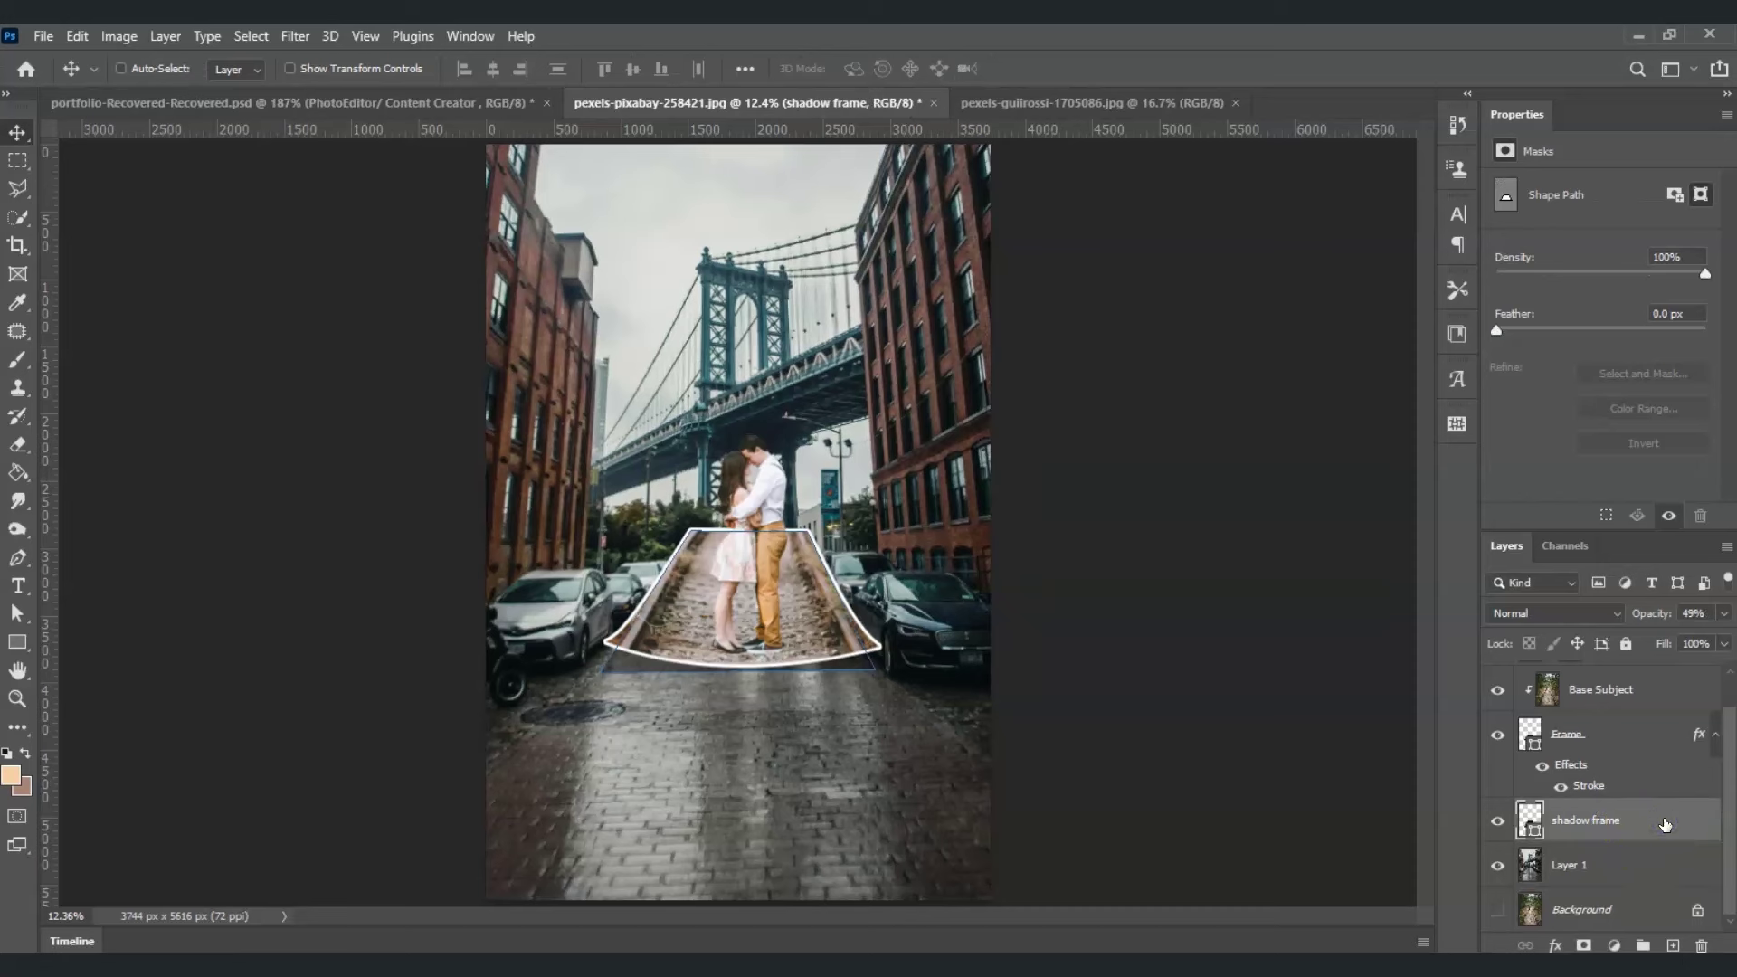
- Select shadow frame, Frame, Base Subject and top Subject, and drag them lower onto the street
left_click(1647, 736, "shift")
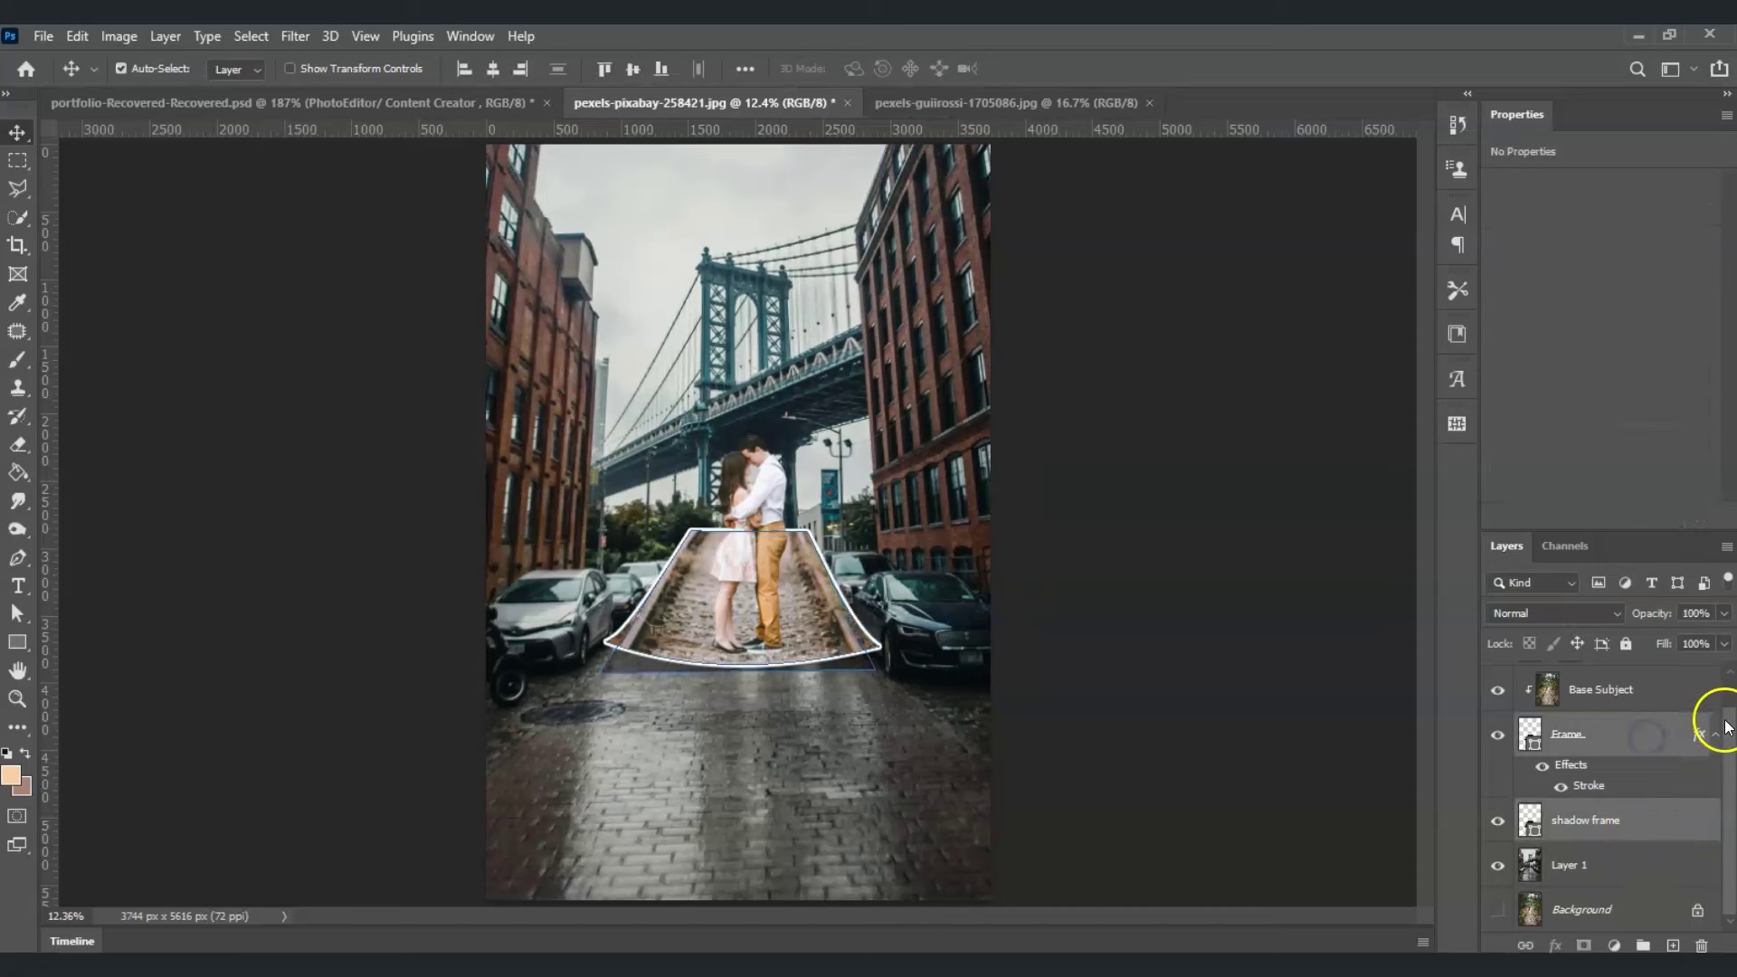
scroll(1594, 762, "up", 1)
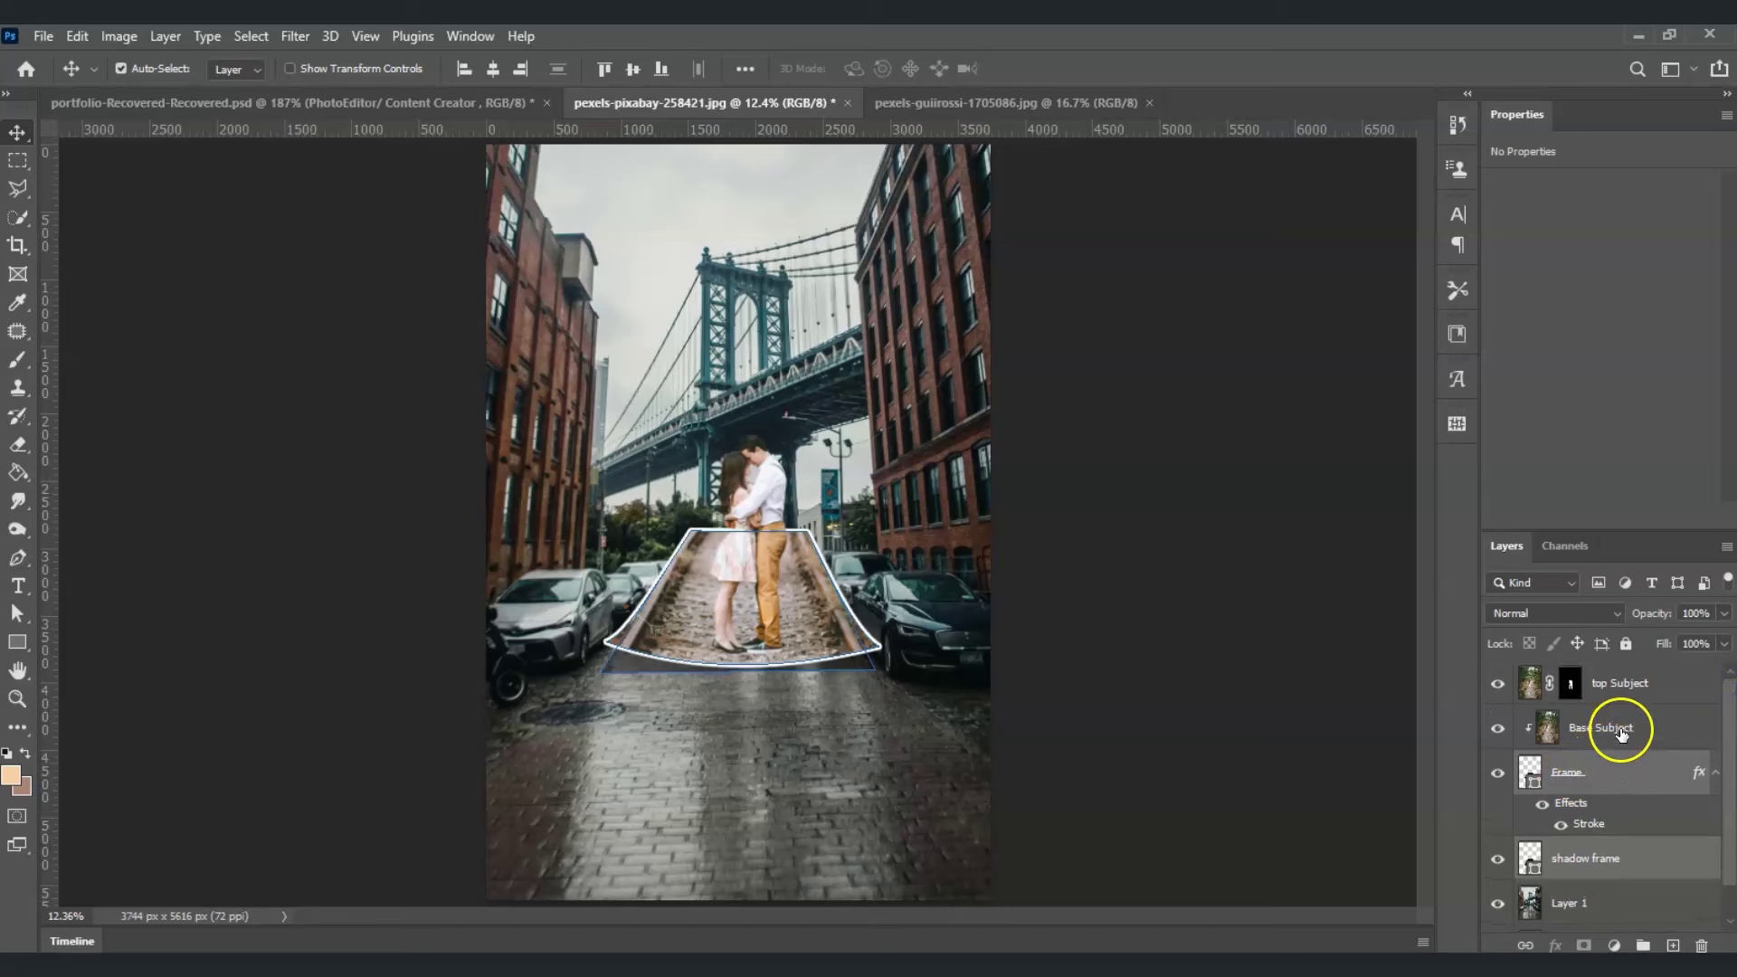
left_click(1620, 728, "shift")
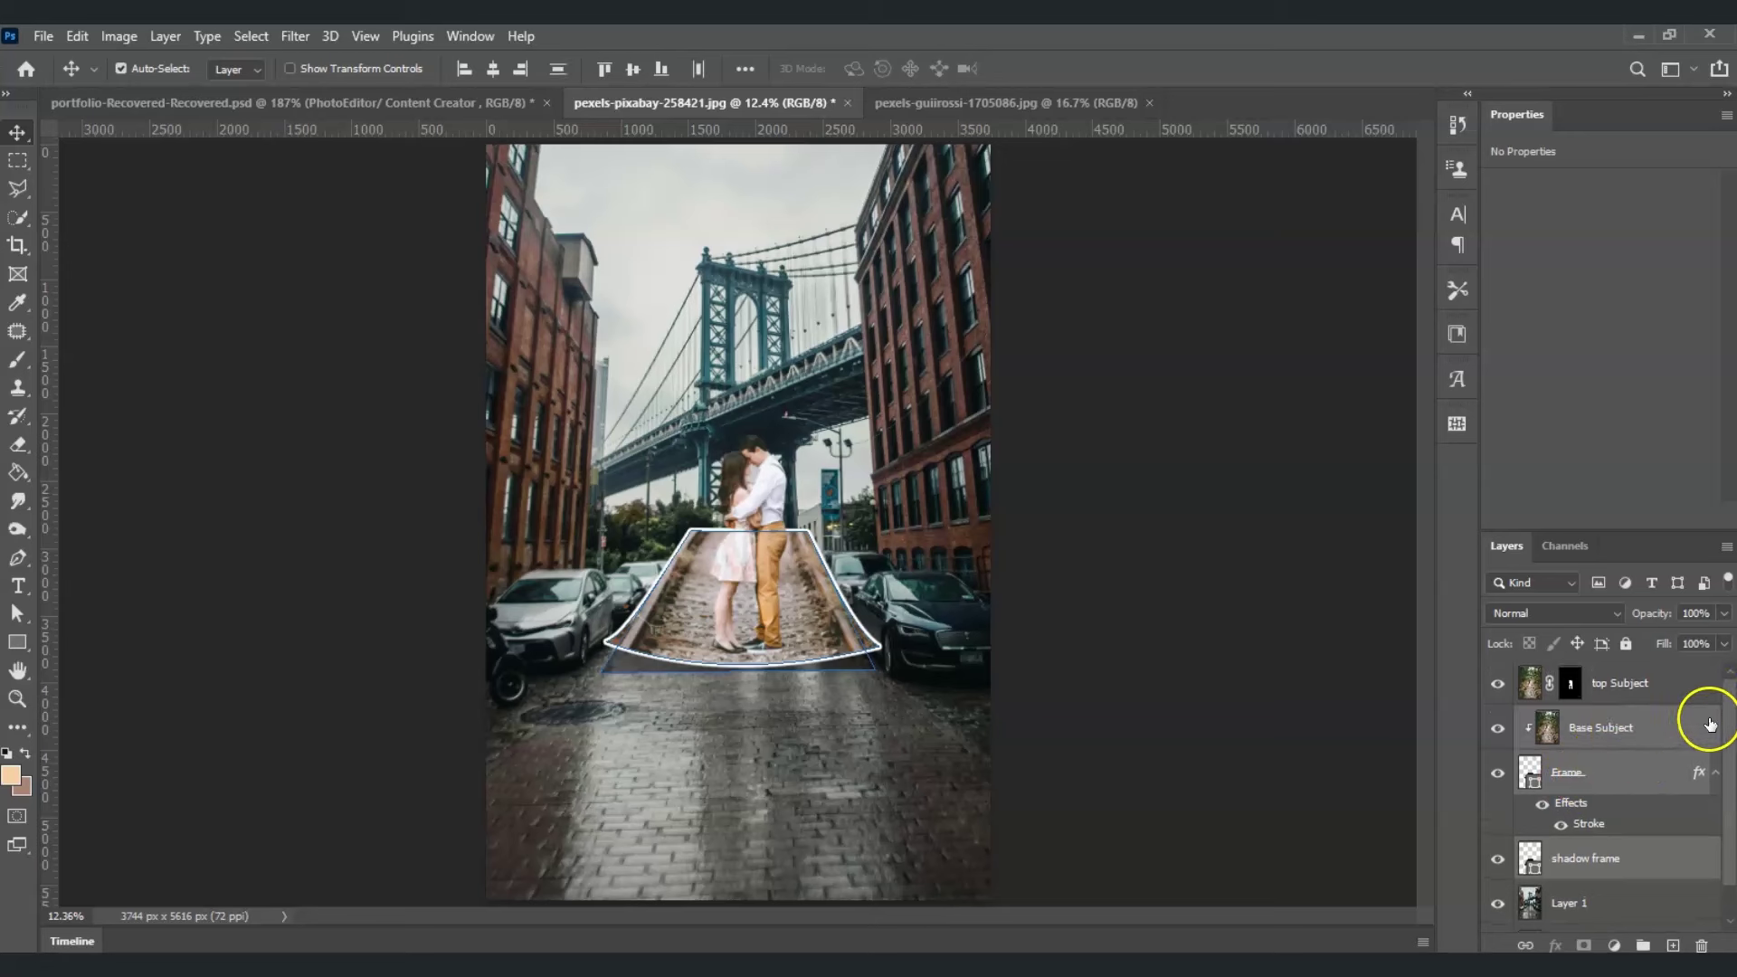
left_click(1628, 688, "shift")
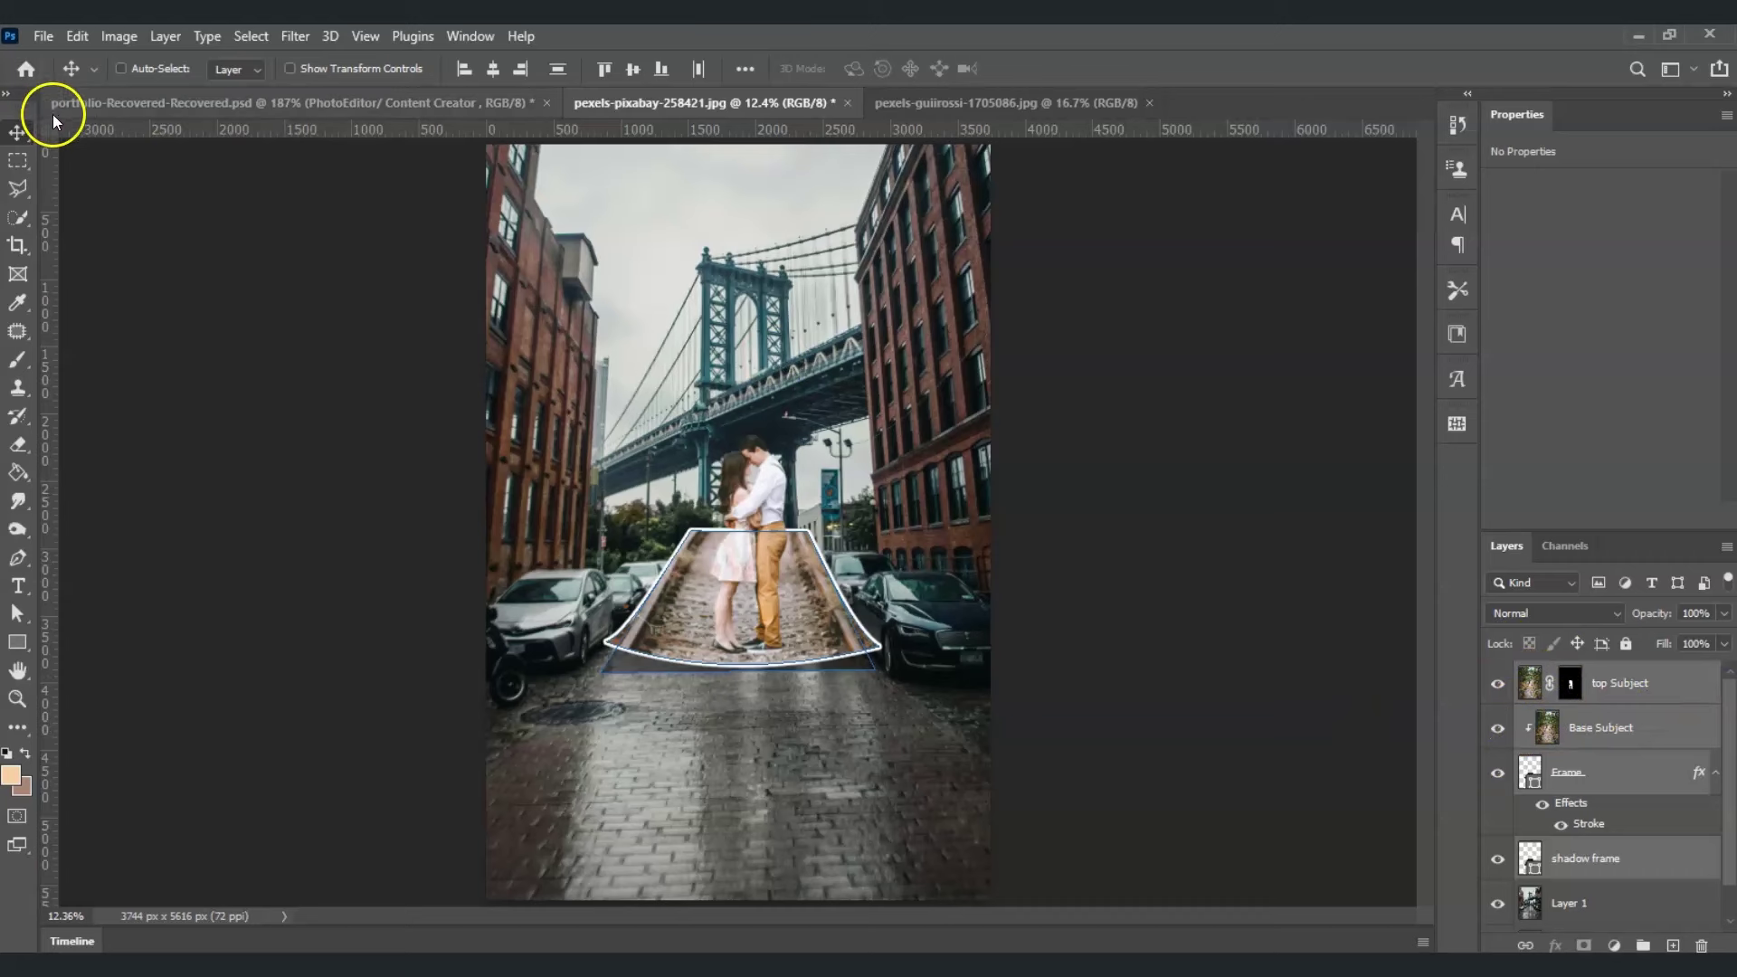
left_click_drag(724, 516, 716, 594)
left_click(1653, 877)
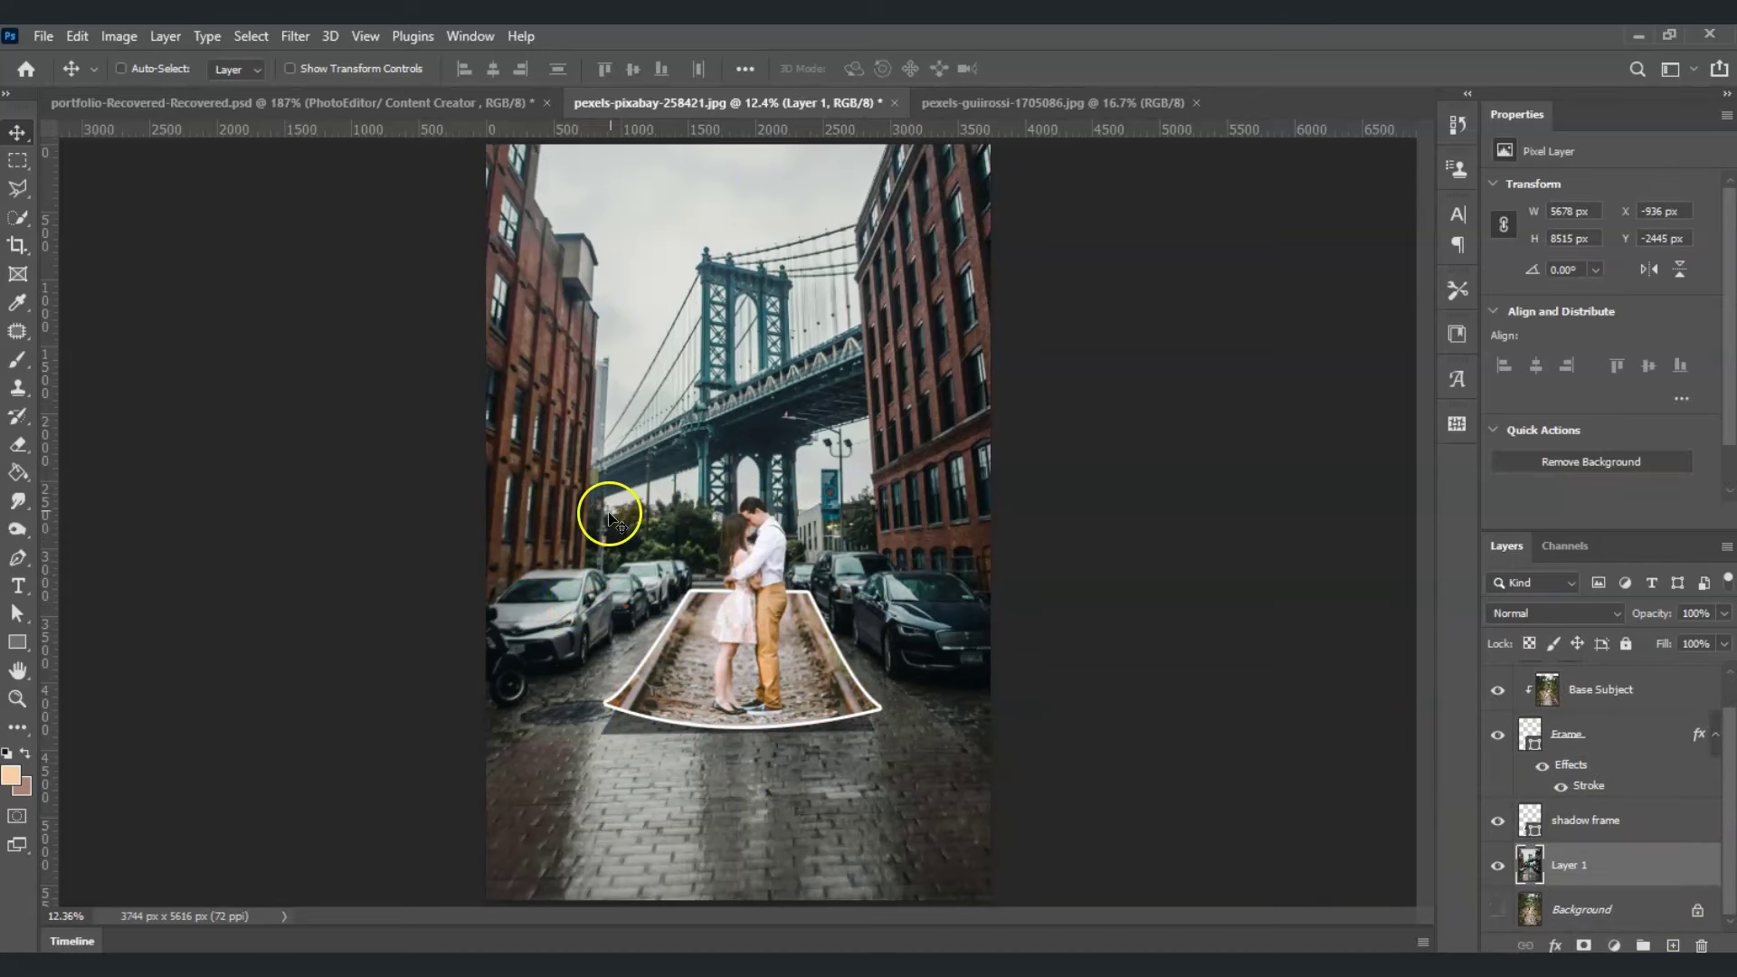
left_click(1609, 868)
- Add a Black & White adjustment above Layer 1 and hide the Background copy layer
left_click(1614, 946)
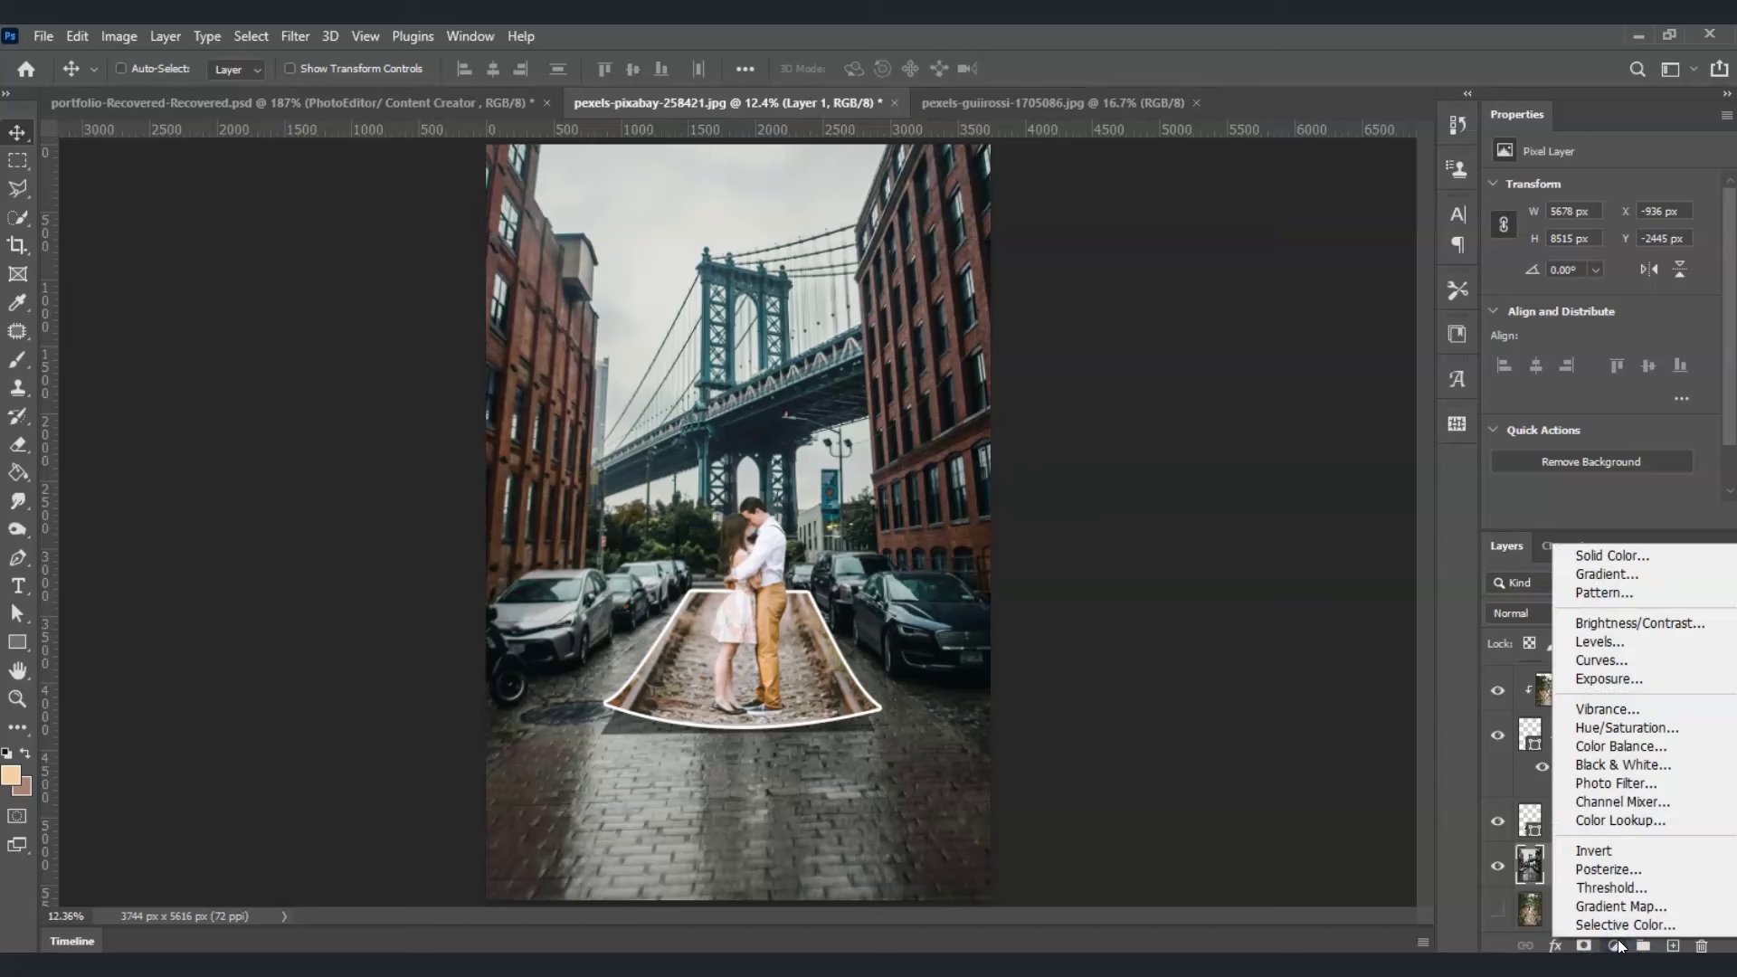
left_click(1624, 764)
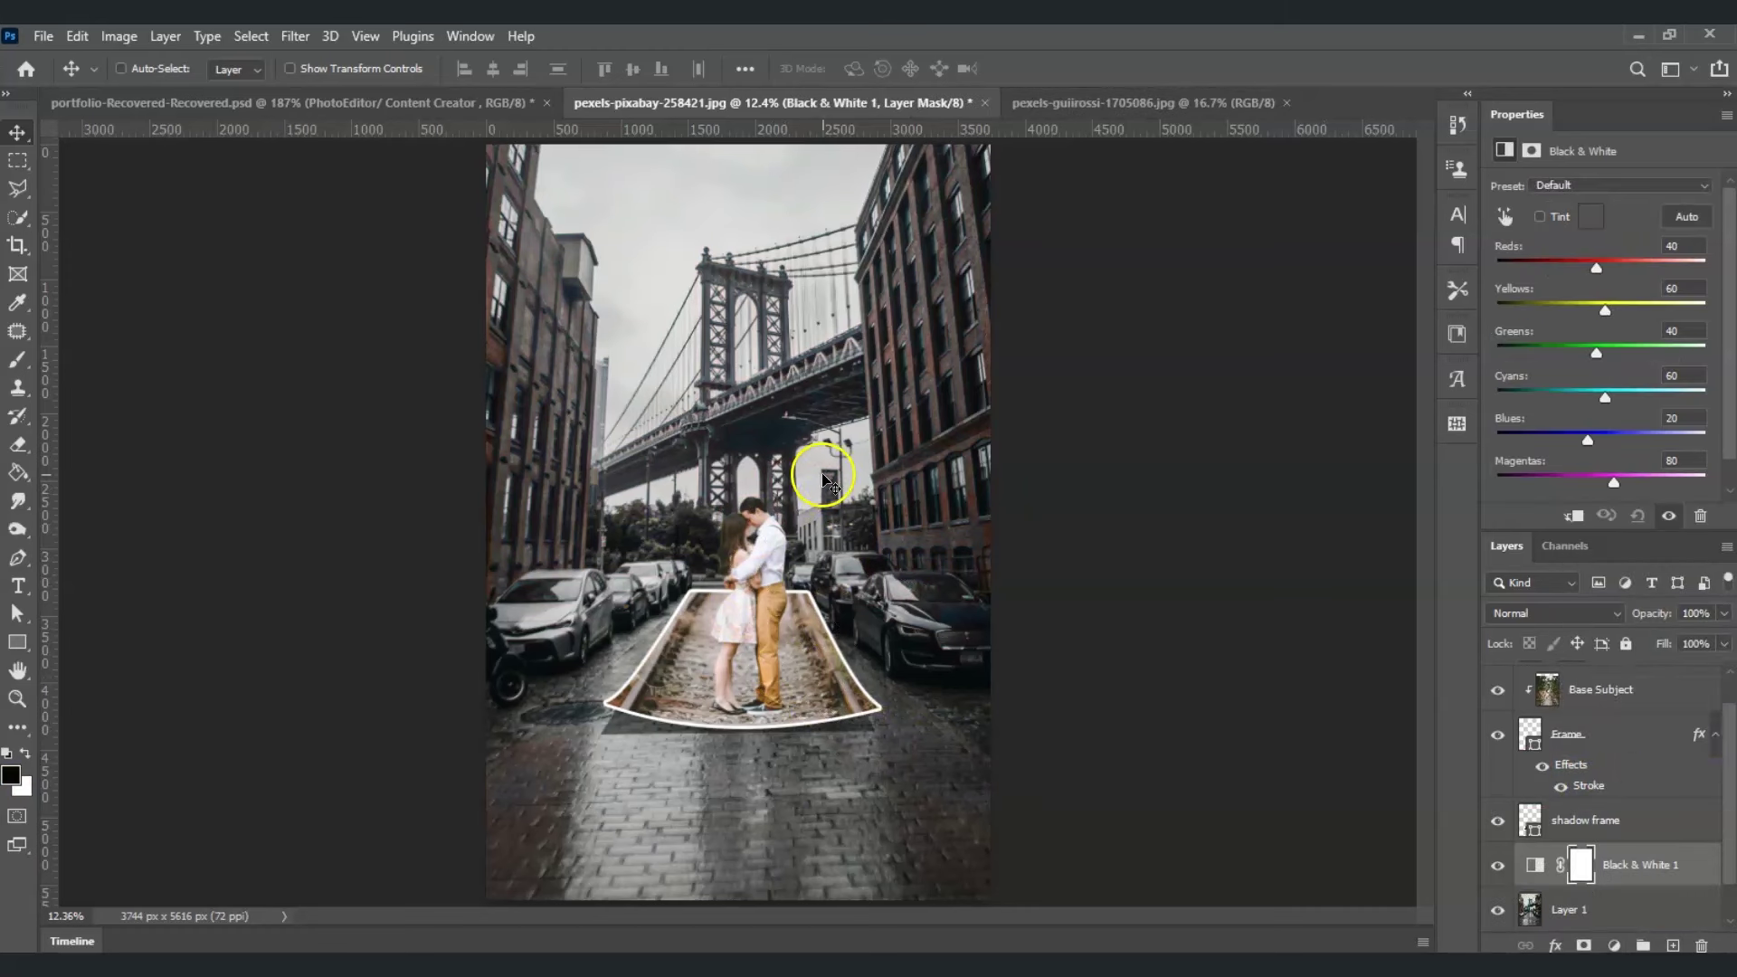
scroll(1705, 812, "down", 1)
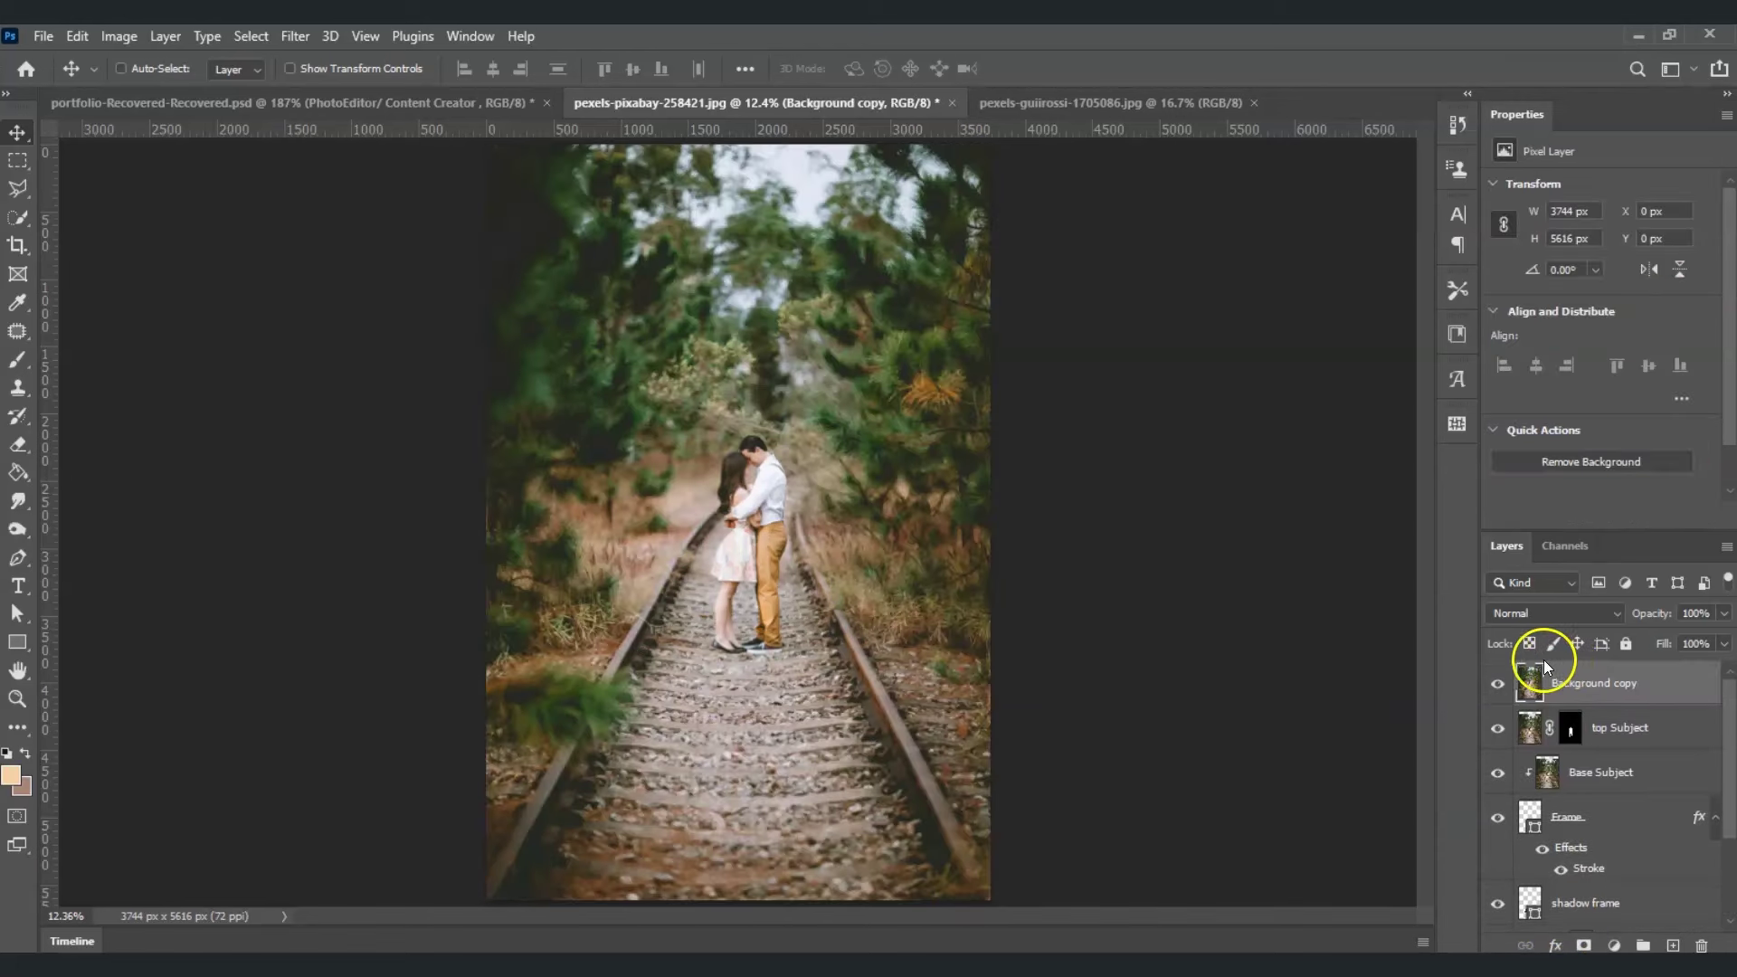
left_click(1506, 685)
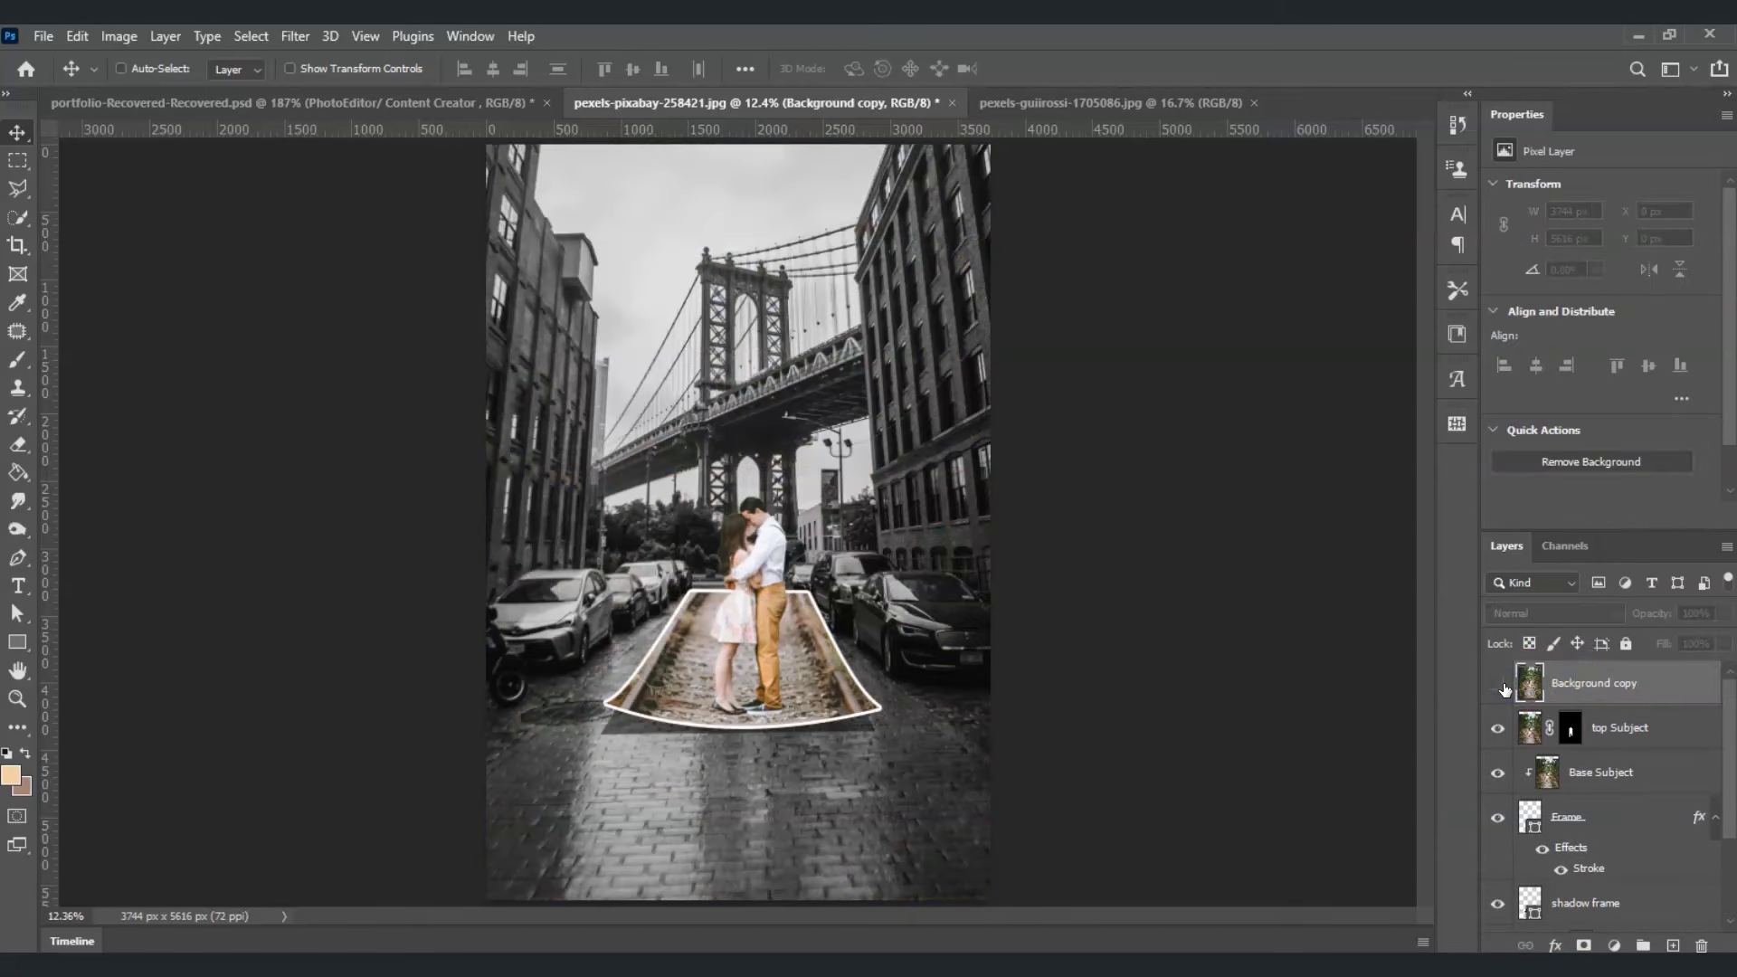